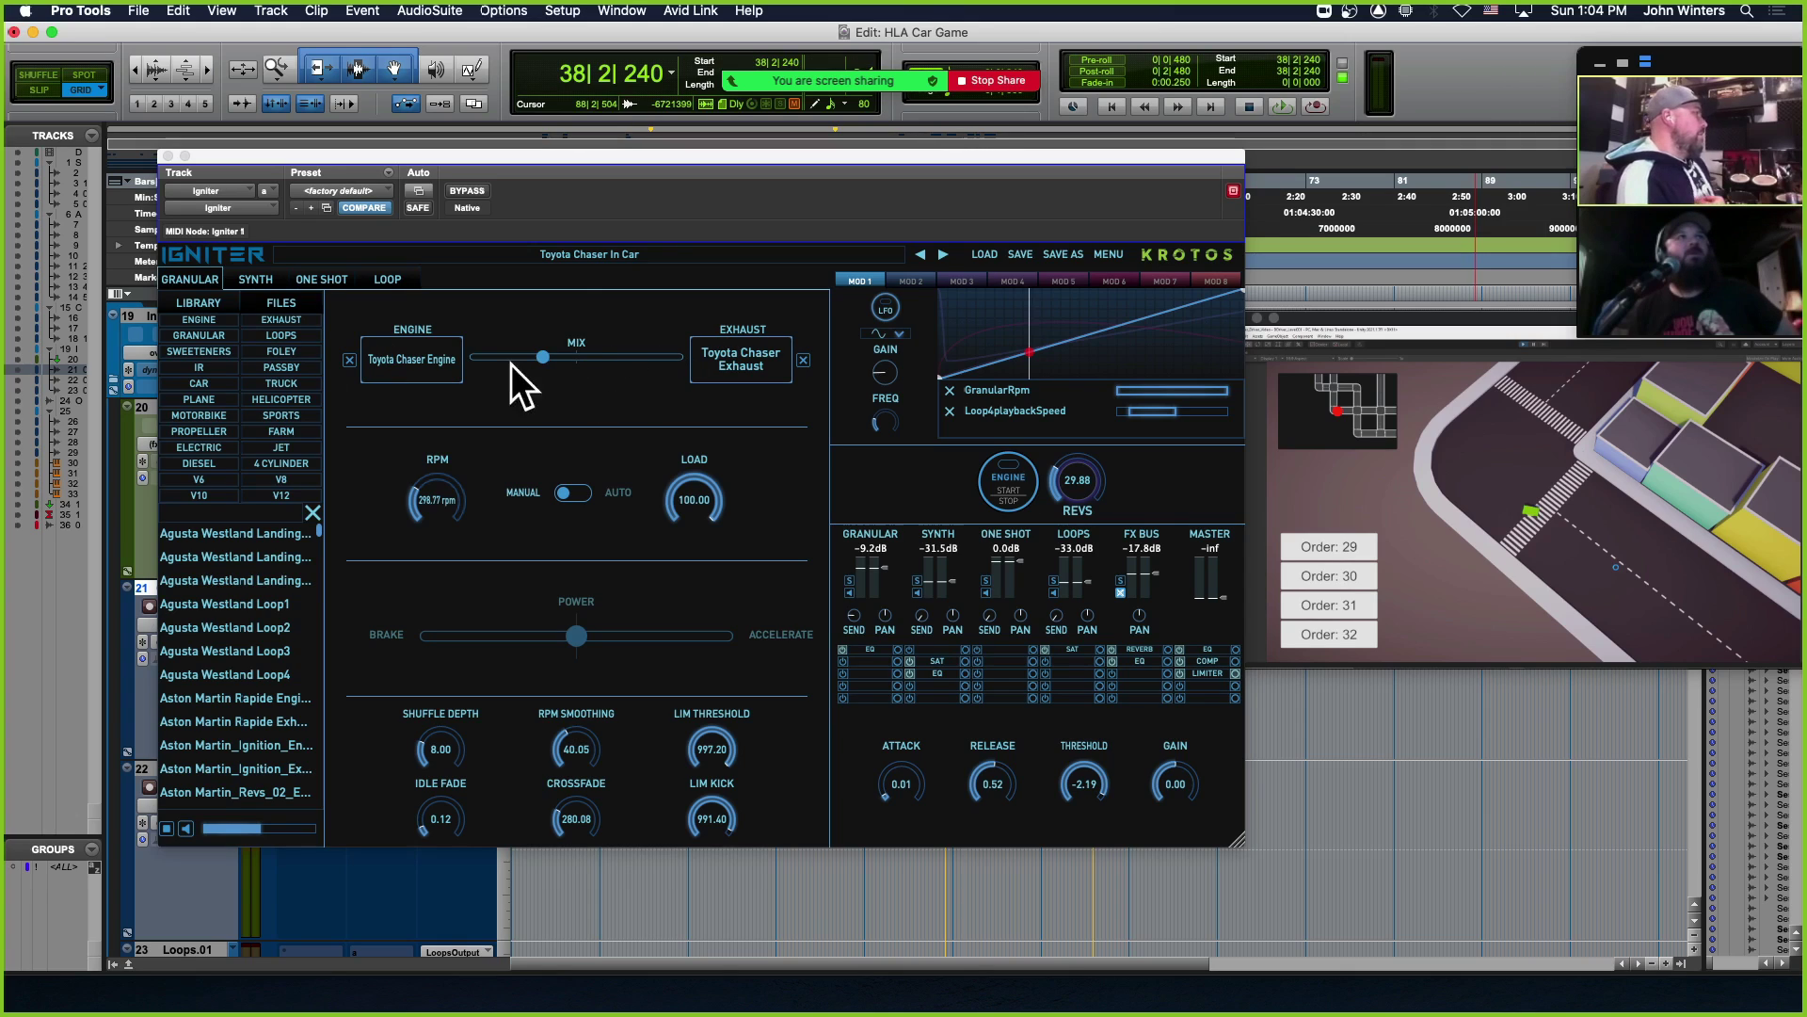
View Igniter's Synth, One Shot and Loop sections for the Toyota Chaser In Car preset
left_click(252, 282)
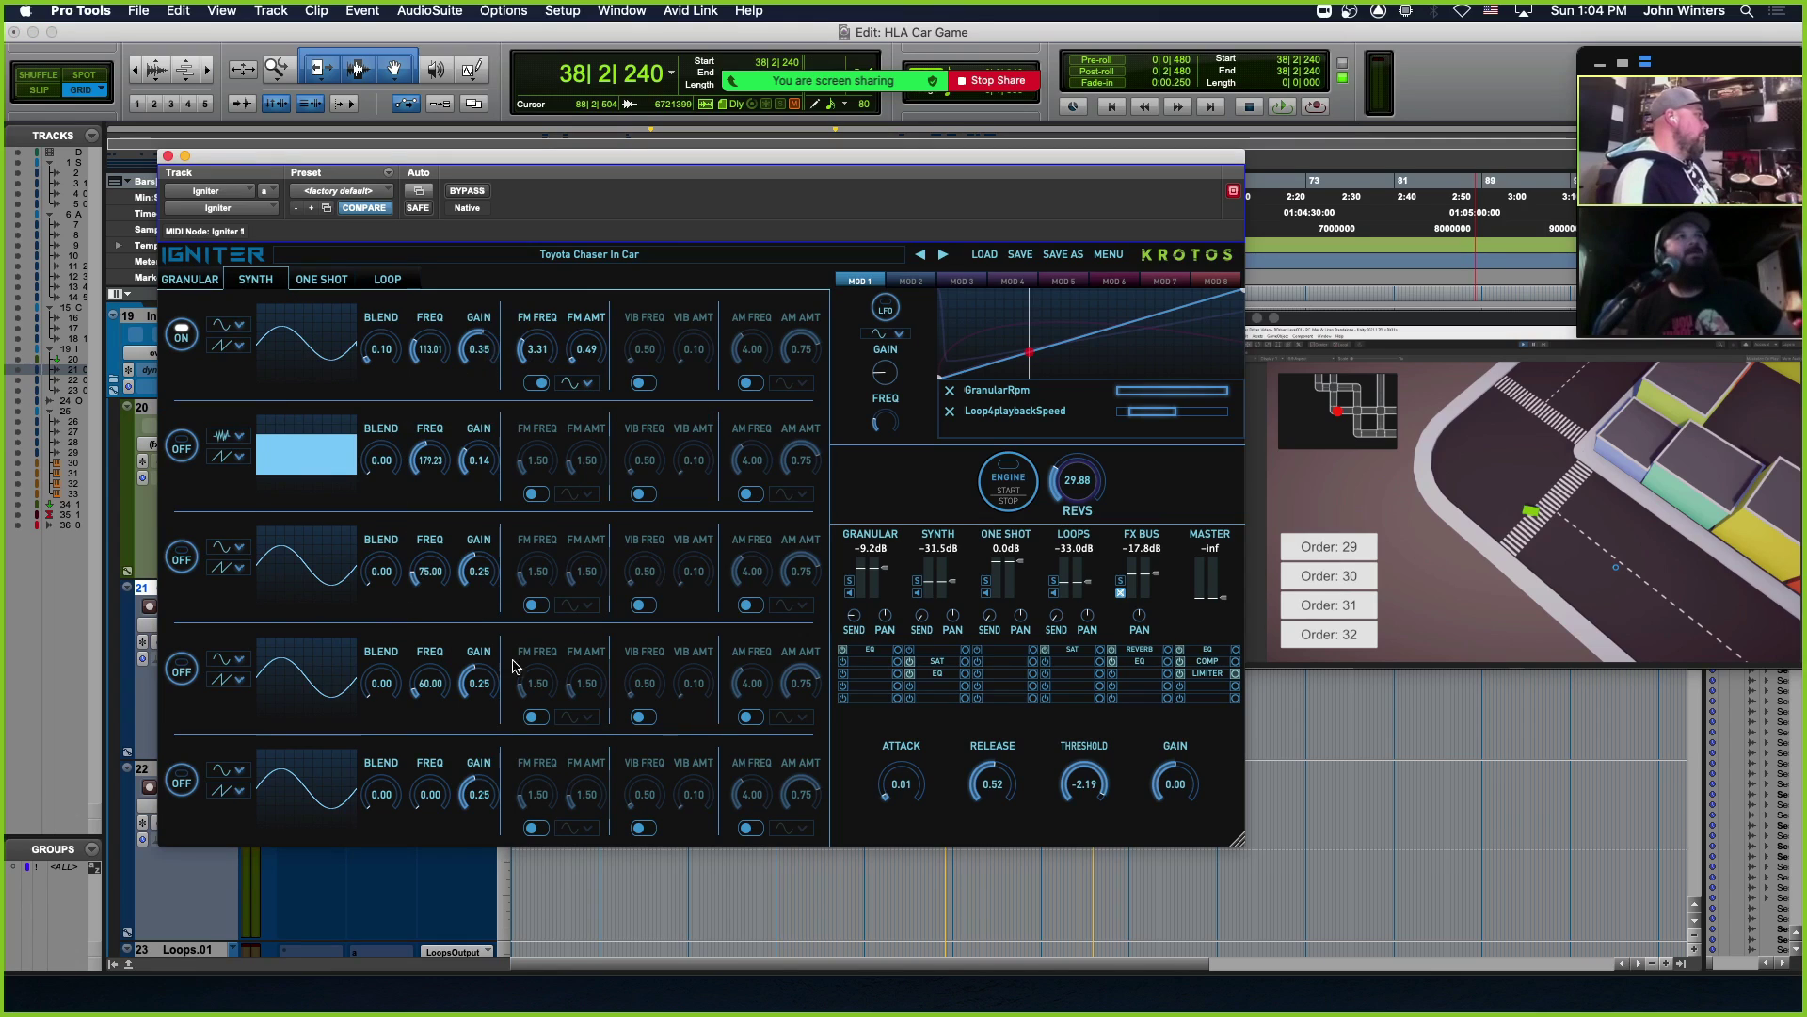
left_click(337, 280)
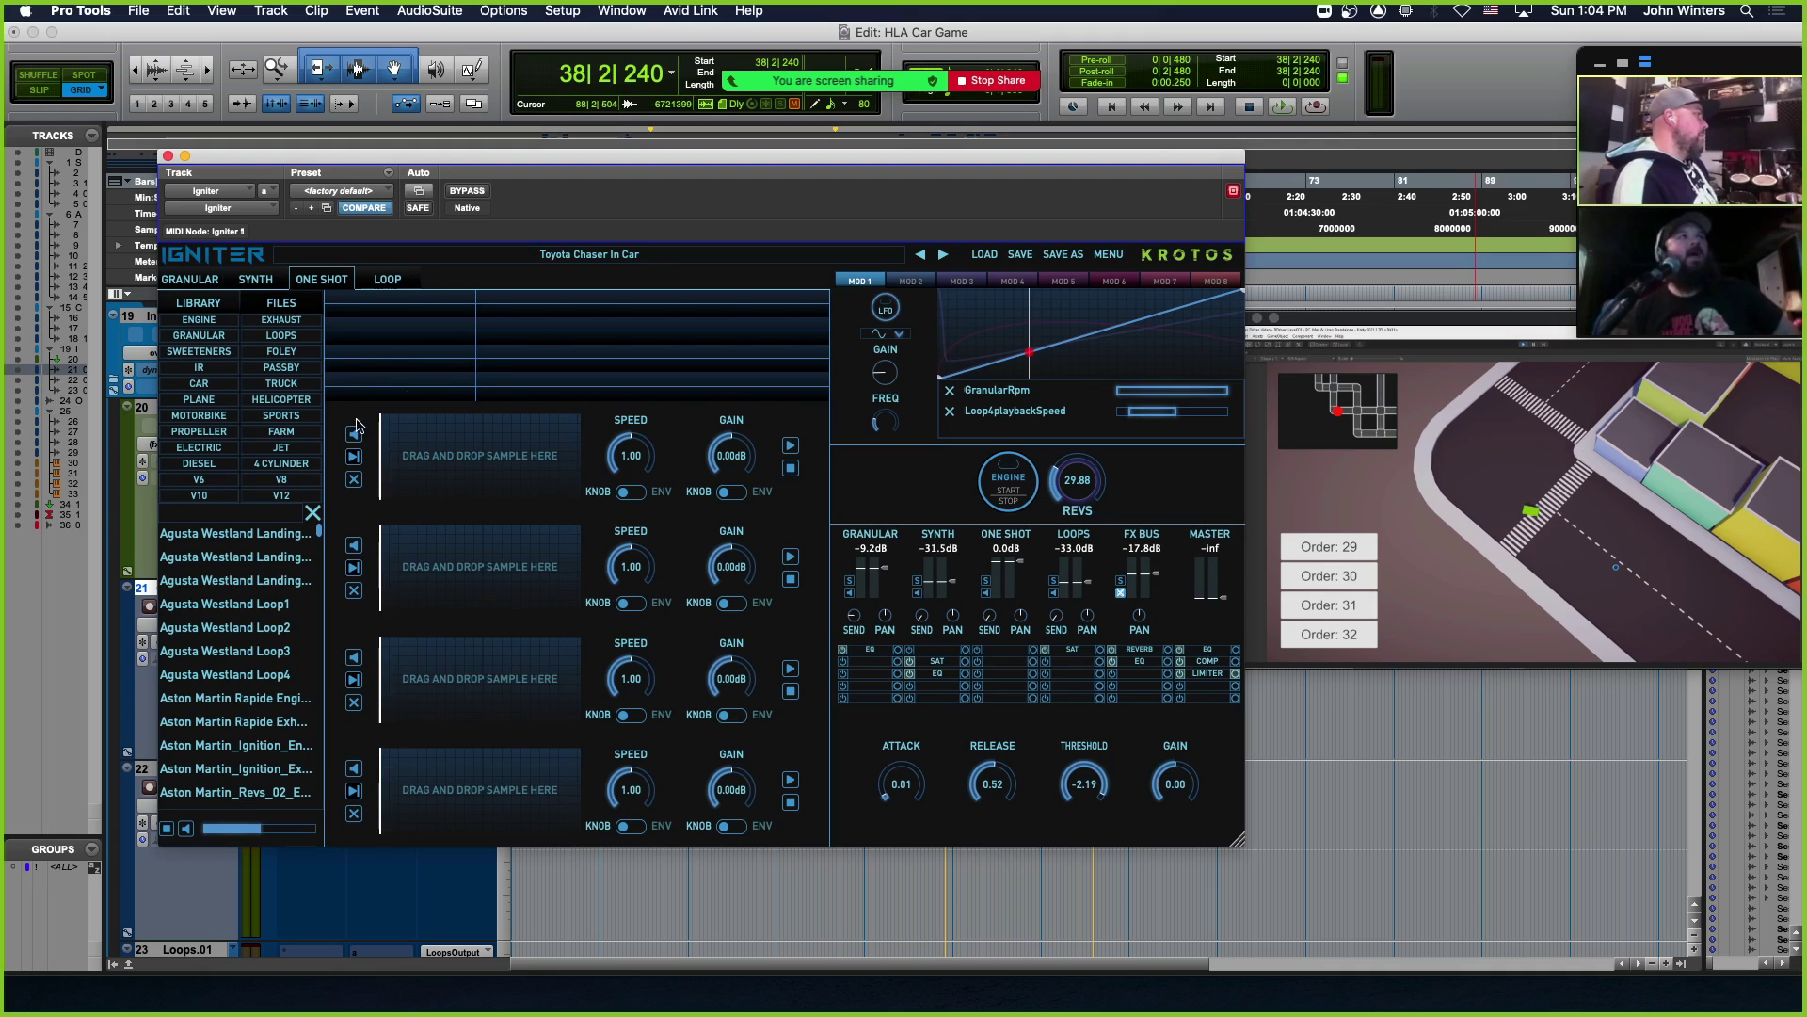
left_click(405, 280)
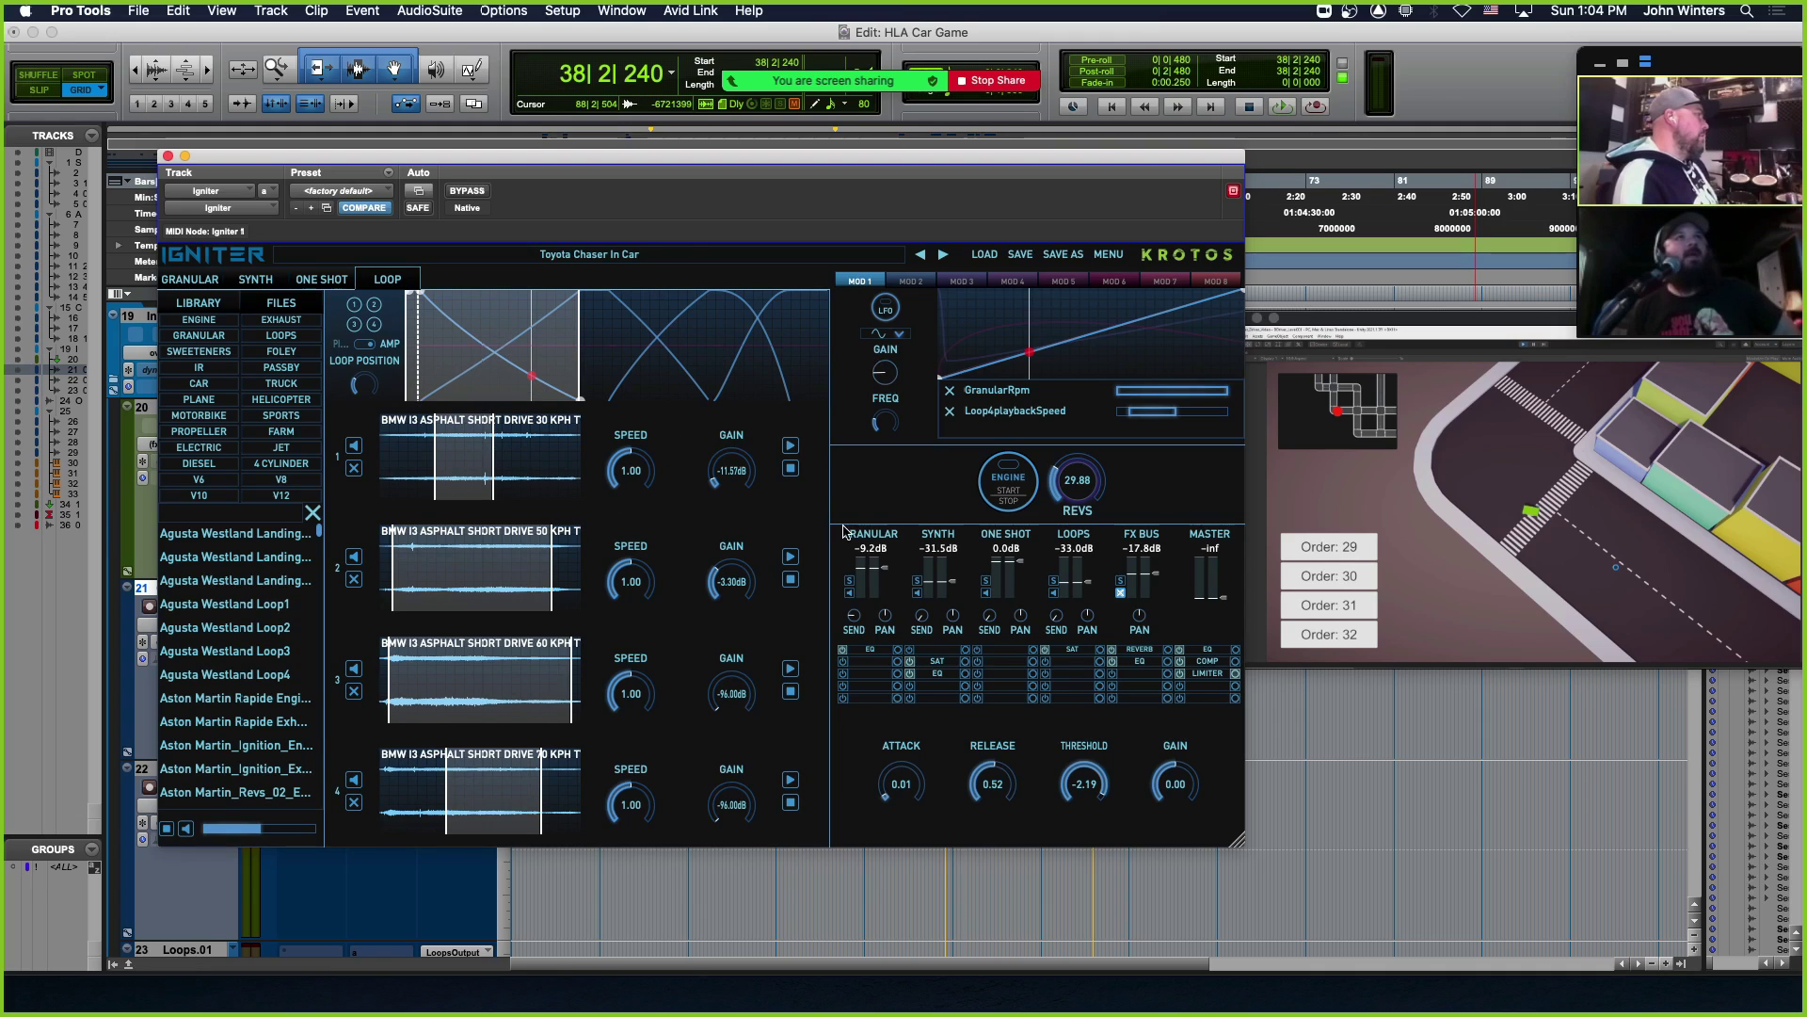
Raise Igniter's revs to about 44 and run the engine briefly to audition the preset before stopping it
left_click_drag(1082, 506, 1084, 431)
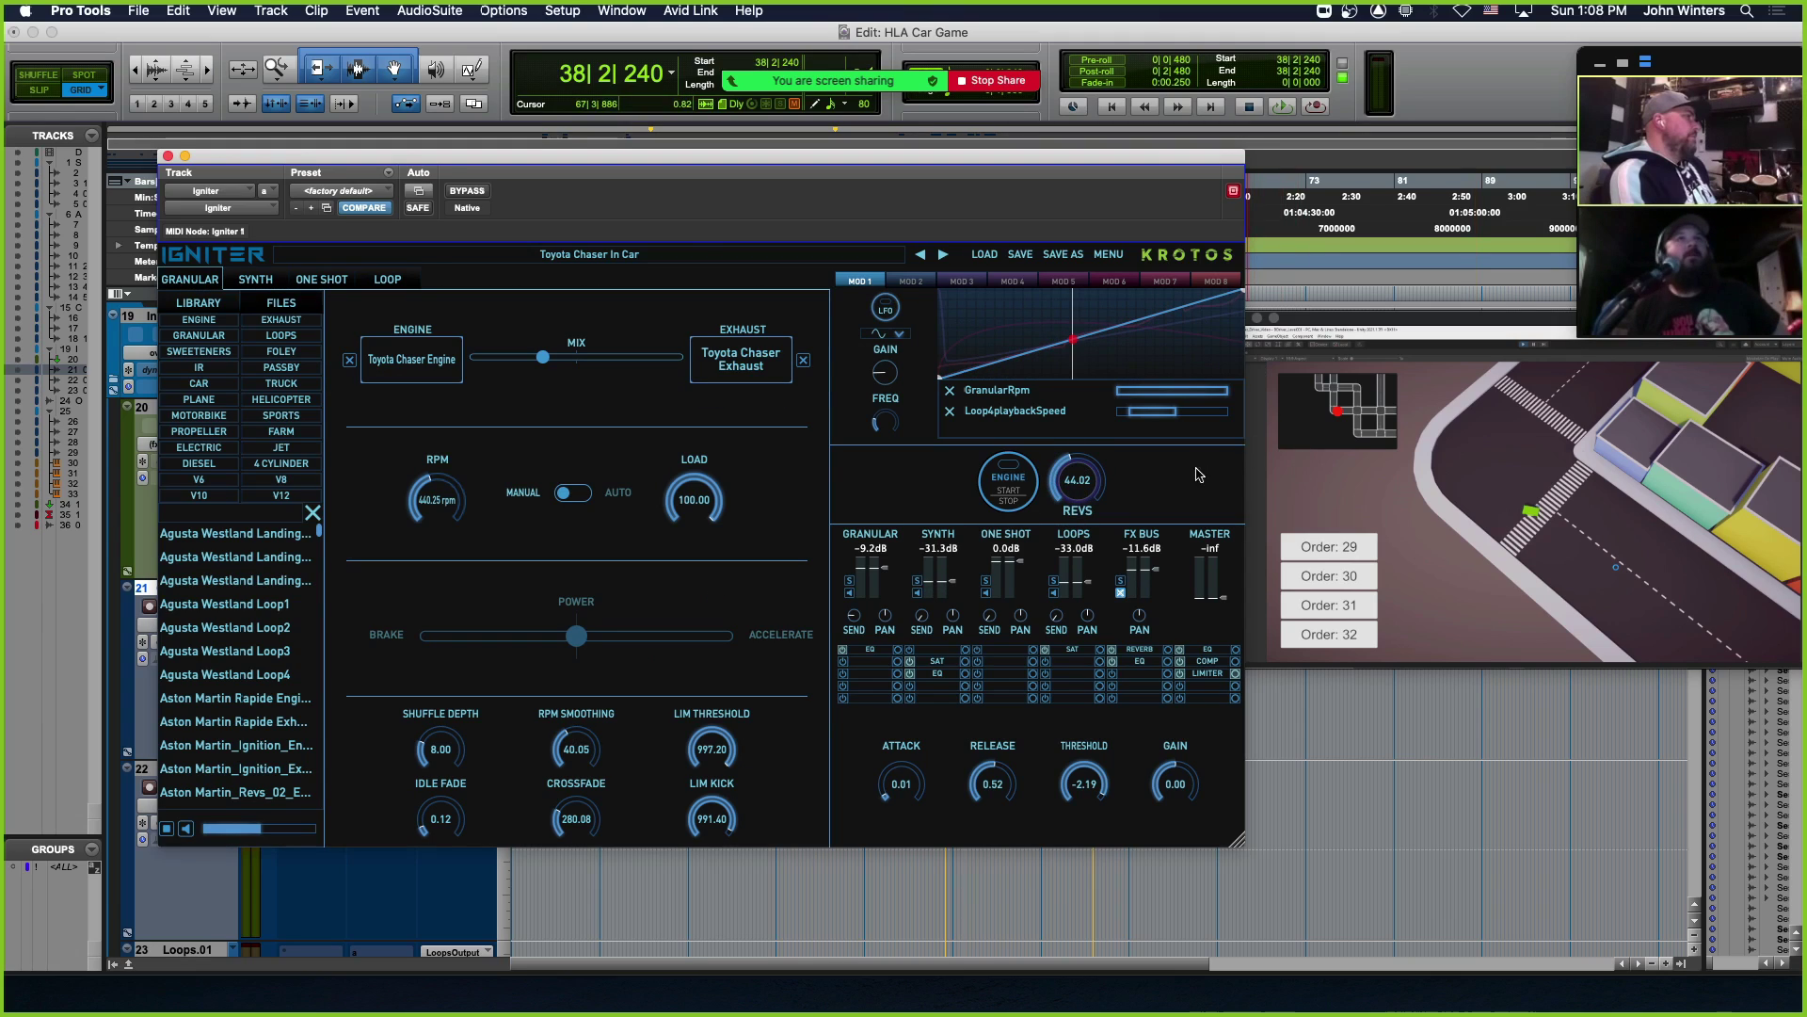
left_click(1020, 489)
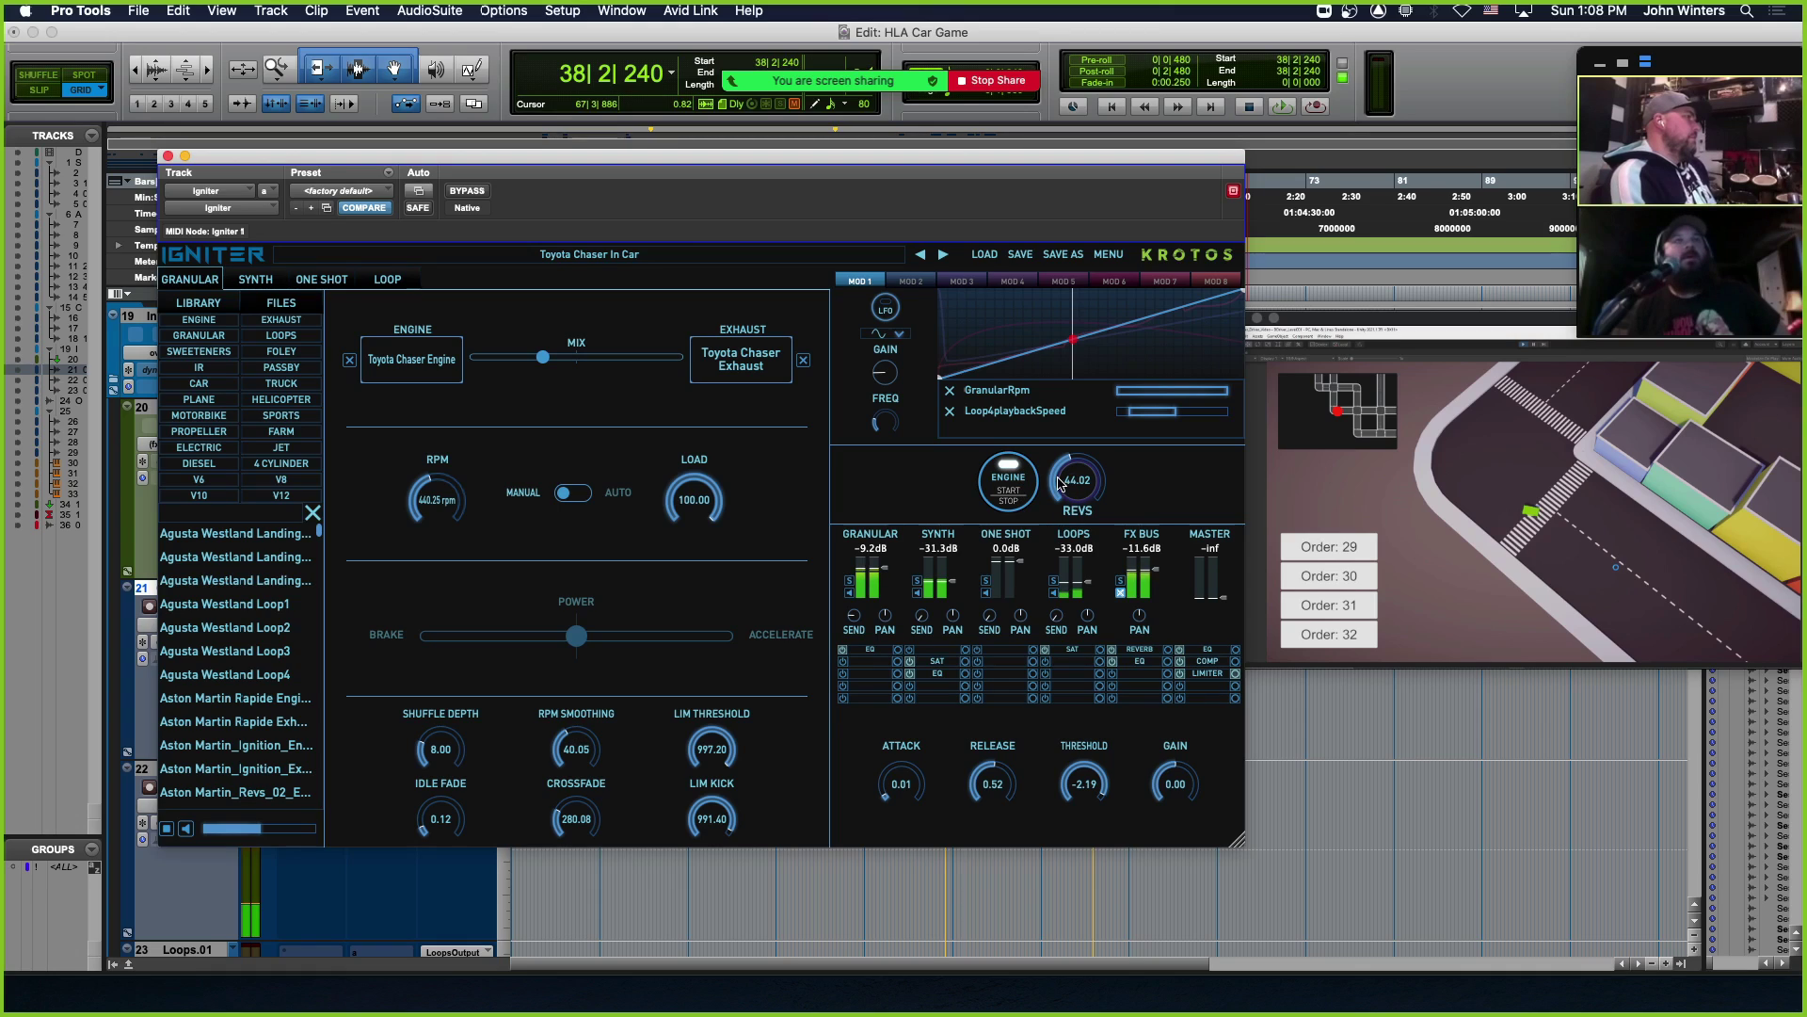
left_click(1012, 496)
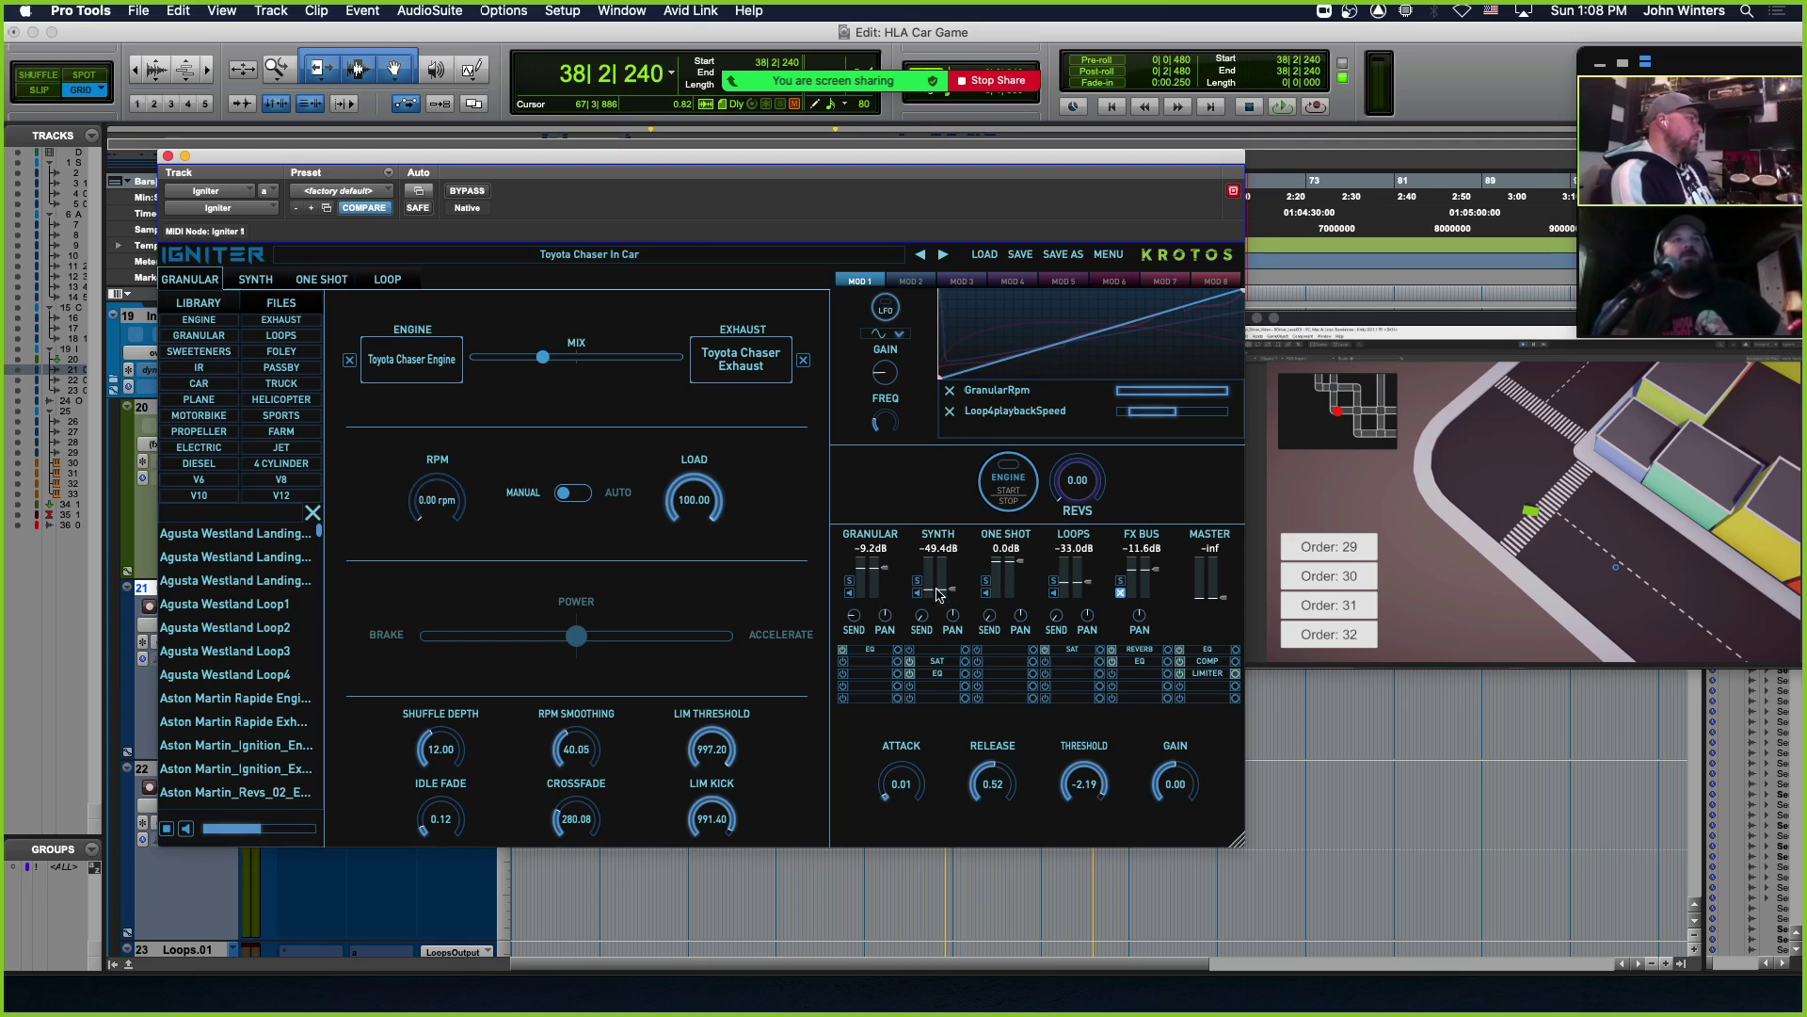
Move the Igniter plug-in window clear of the timeline to view the Igniter track's MasterRPM automation
left_click_drag(739, 164, 1198, 367)
left_click(315, 411)
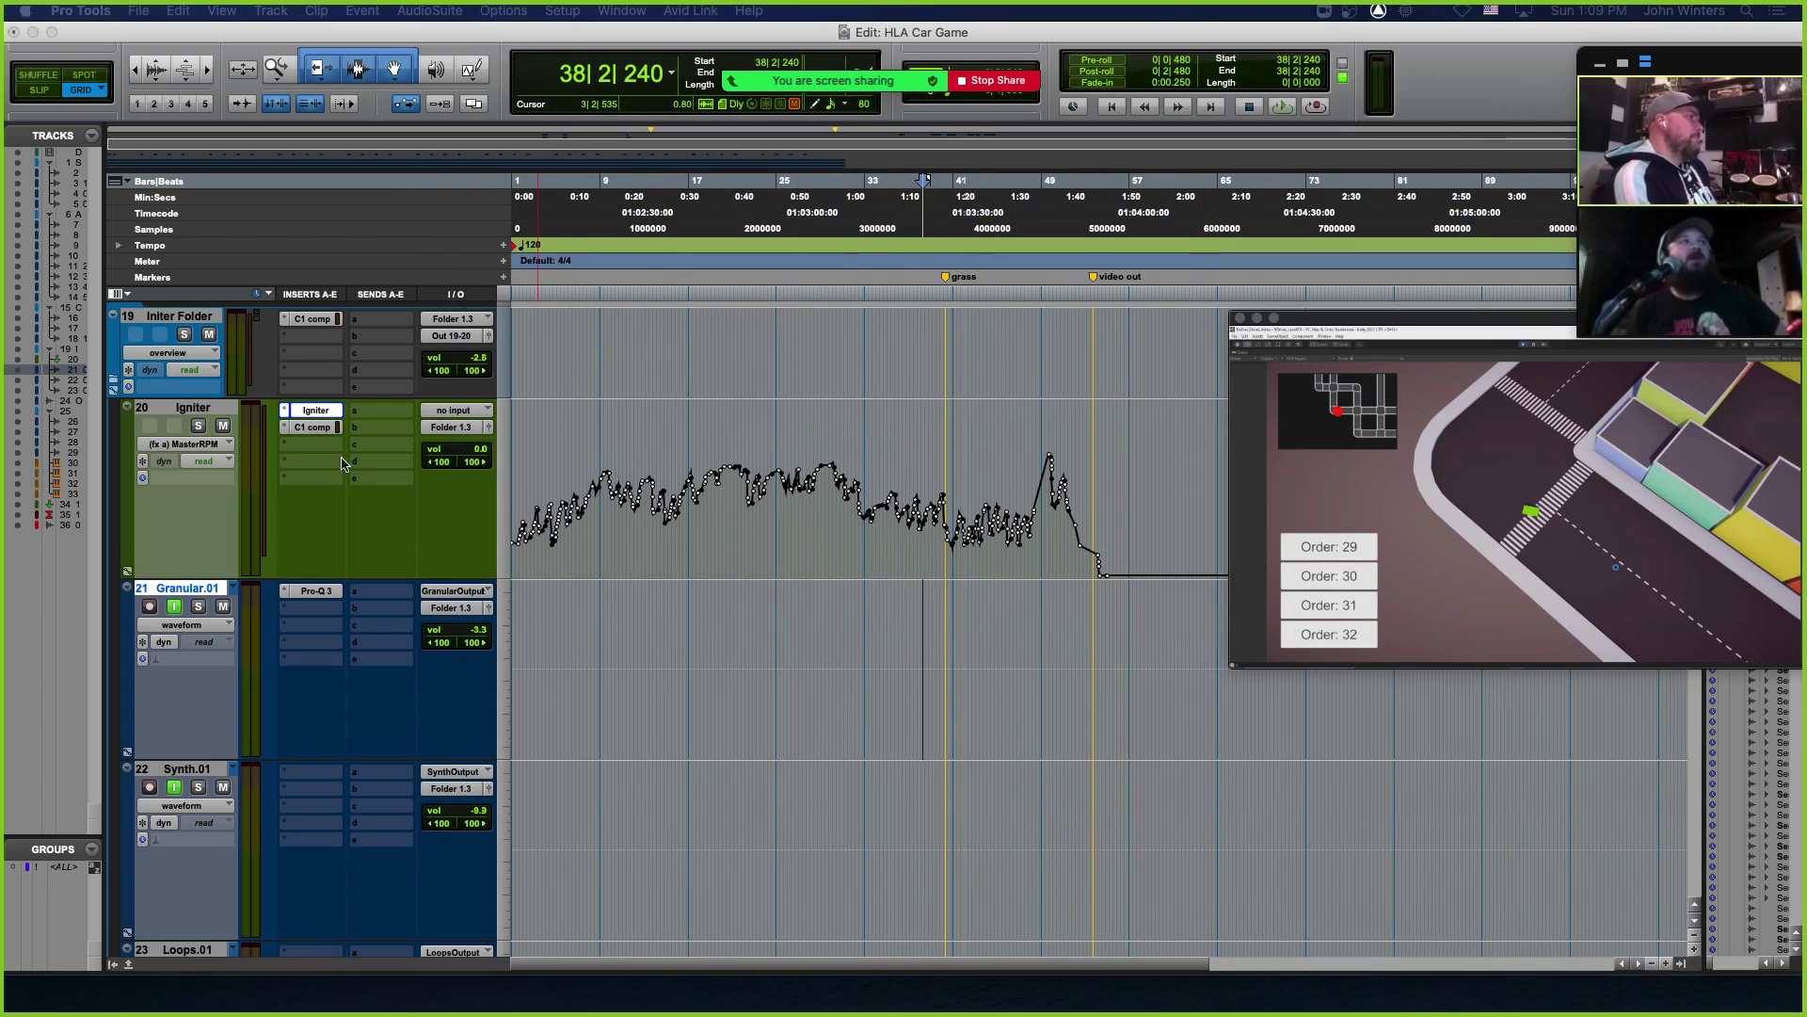
left_click(308, 414)
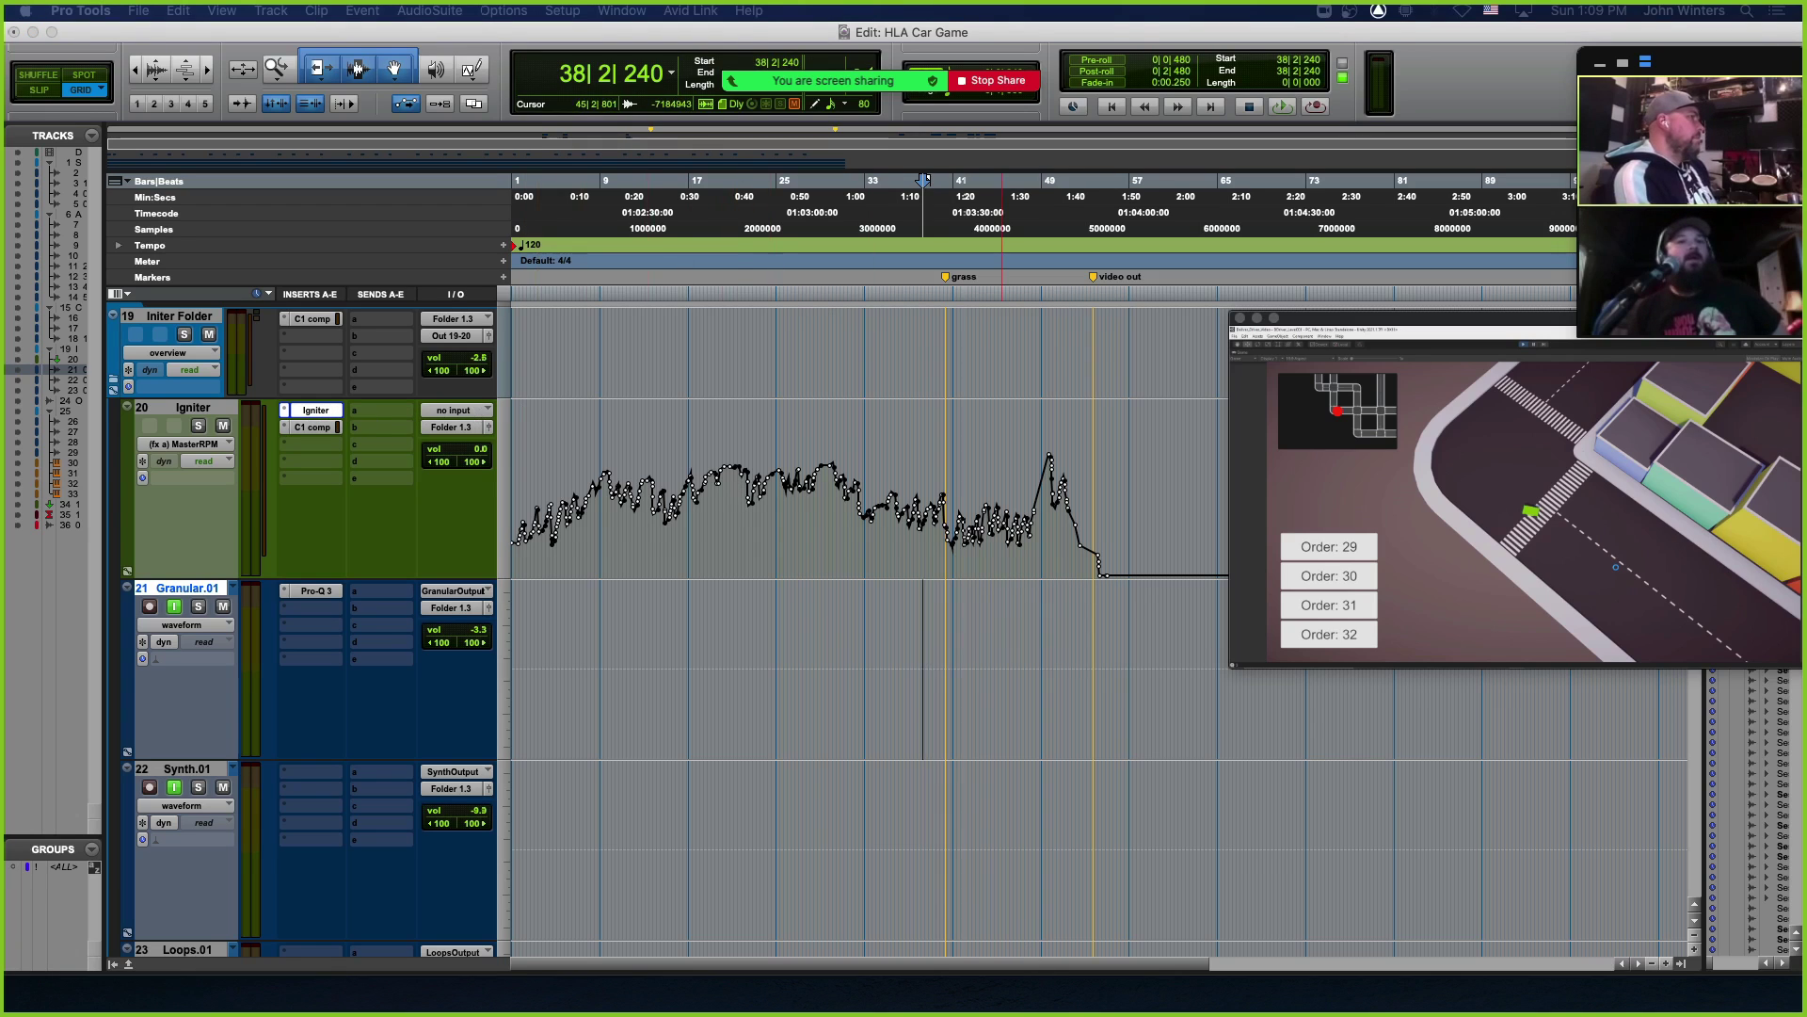
left_click_drag(745, 621, 920, 224)
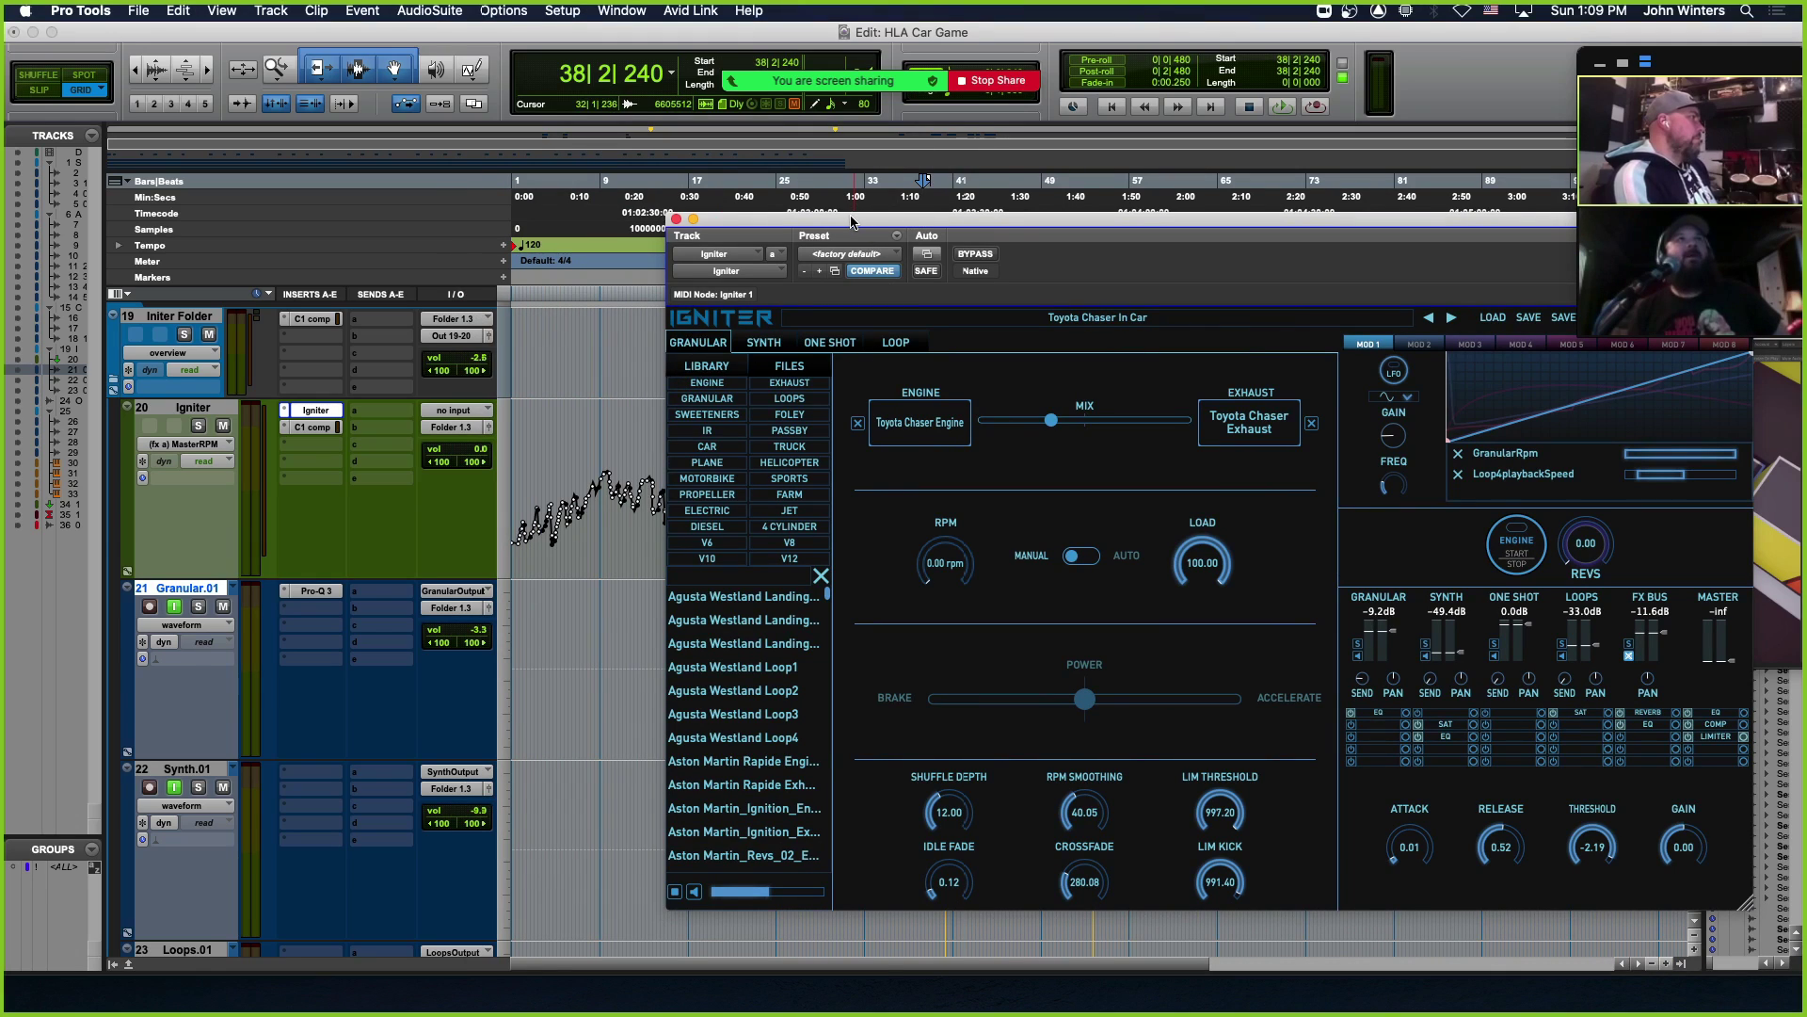
left_click_drag(851, 222, 1026, 1014)
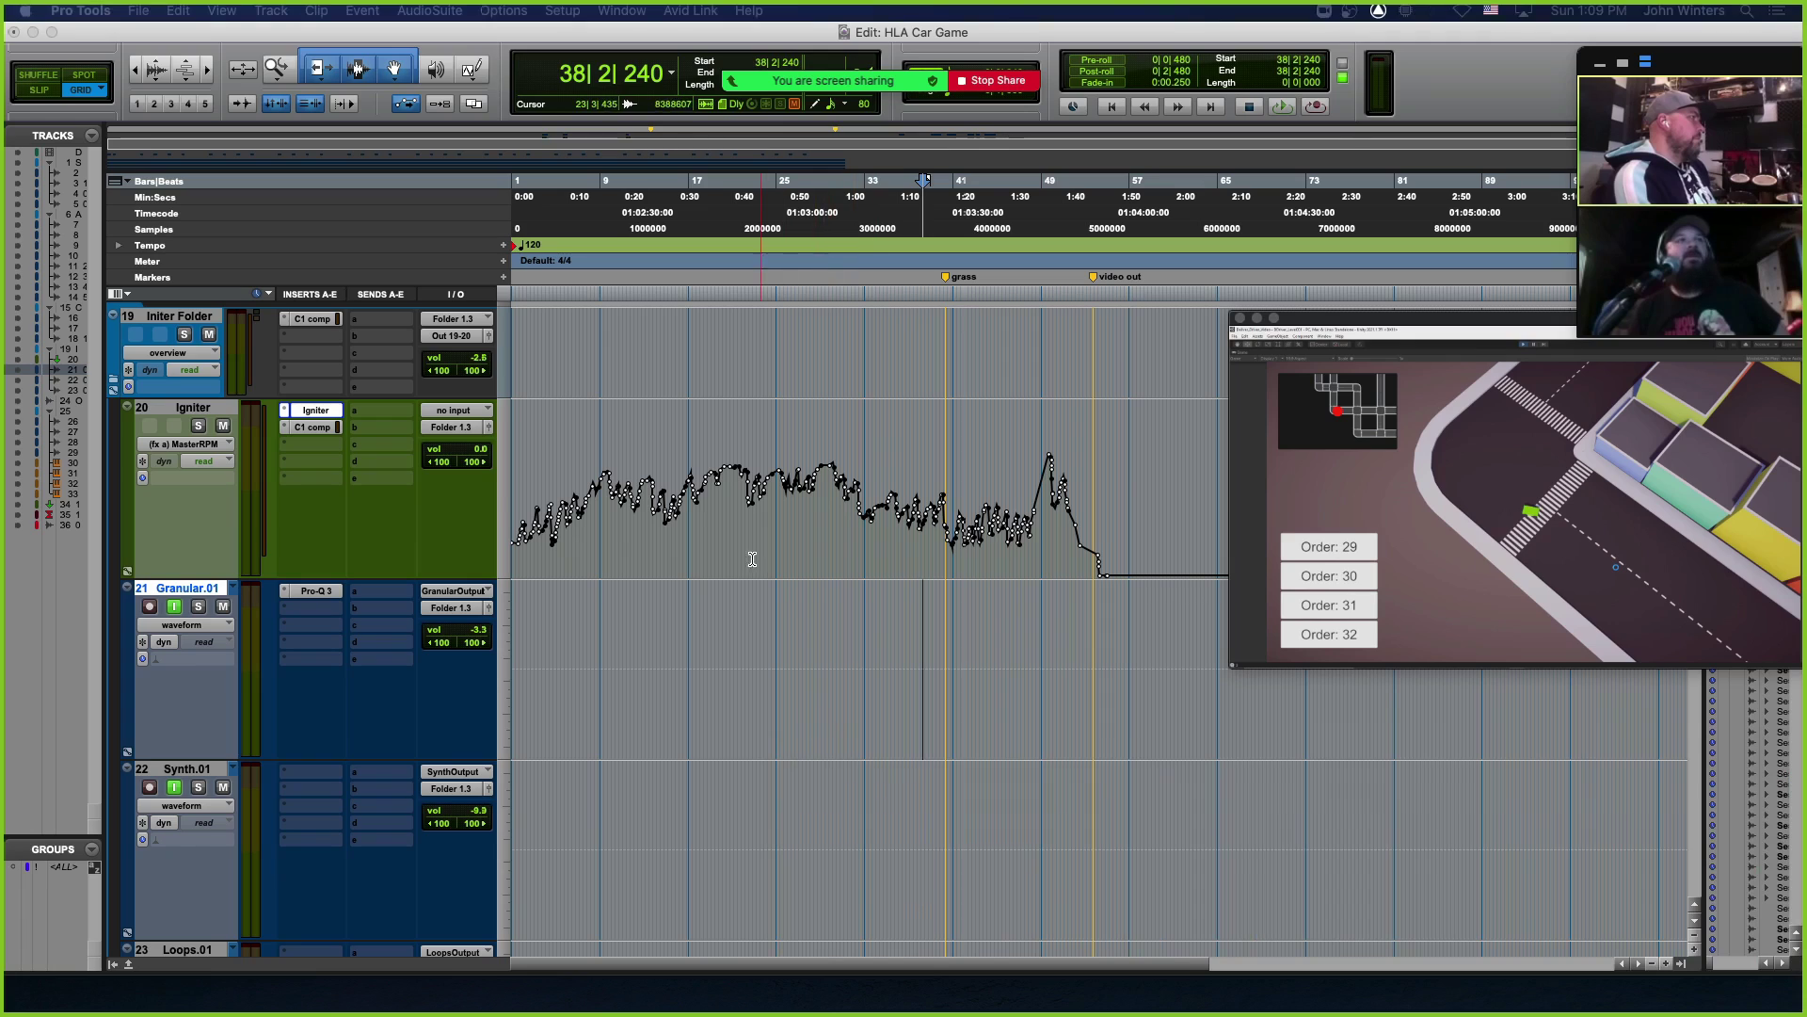
Select the GranularOutput of the Igniter plug-in on insert a as the input of the Granular.01 track
scroll(752, 560, "down", 5)
scroll(799, 572, "up", 3)
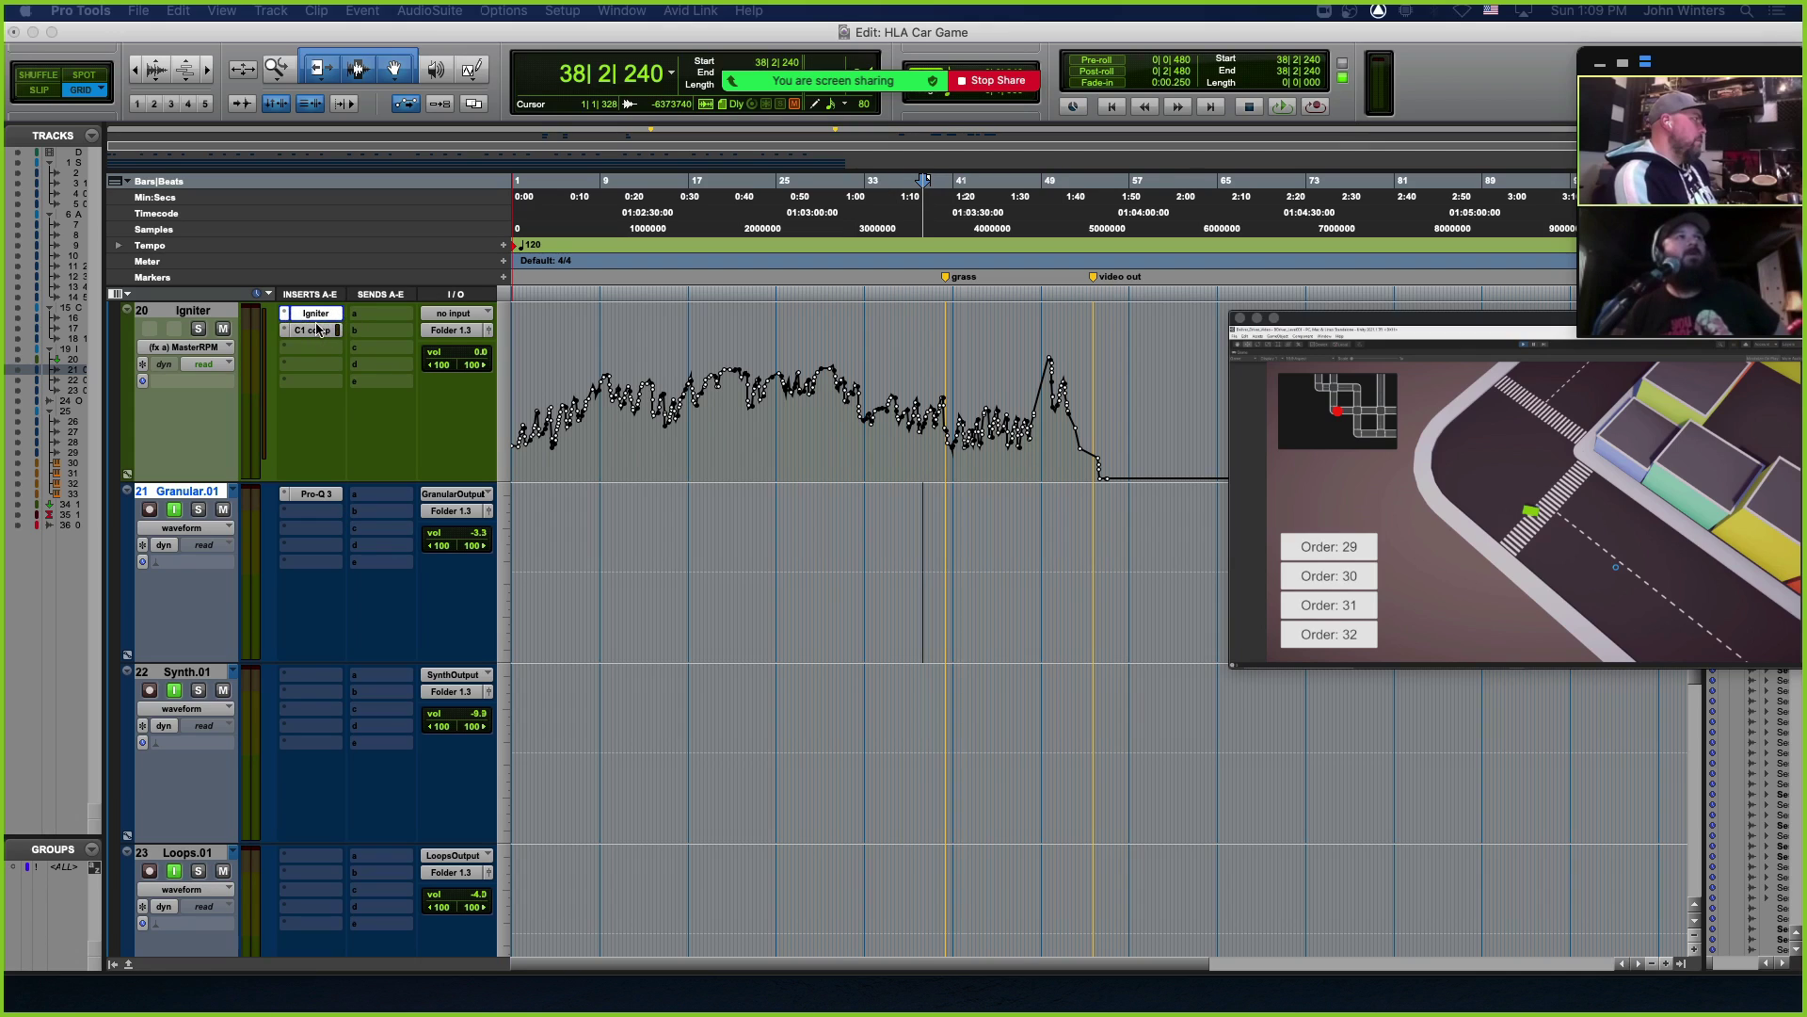
left_click(446, 499)
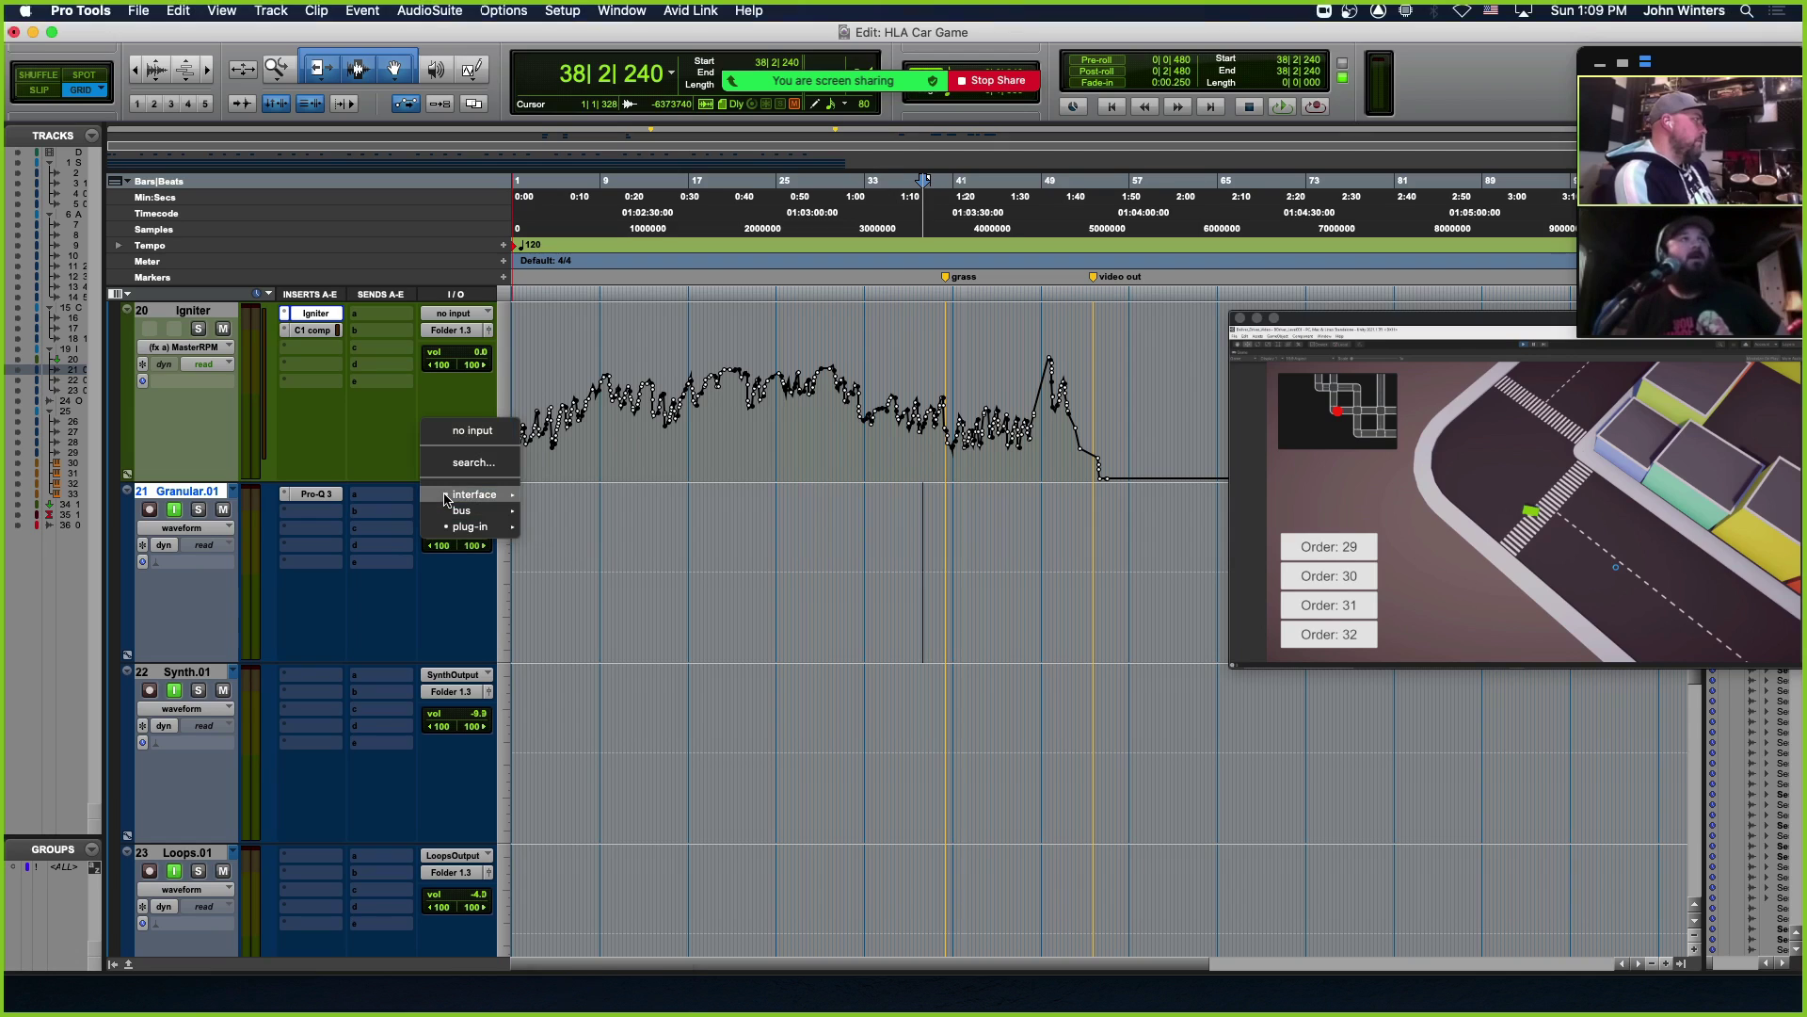
mouse_move(455, 534)
mouse_move(565, 532)
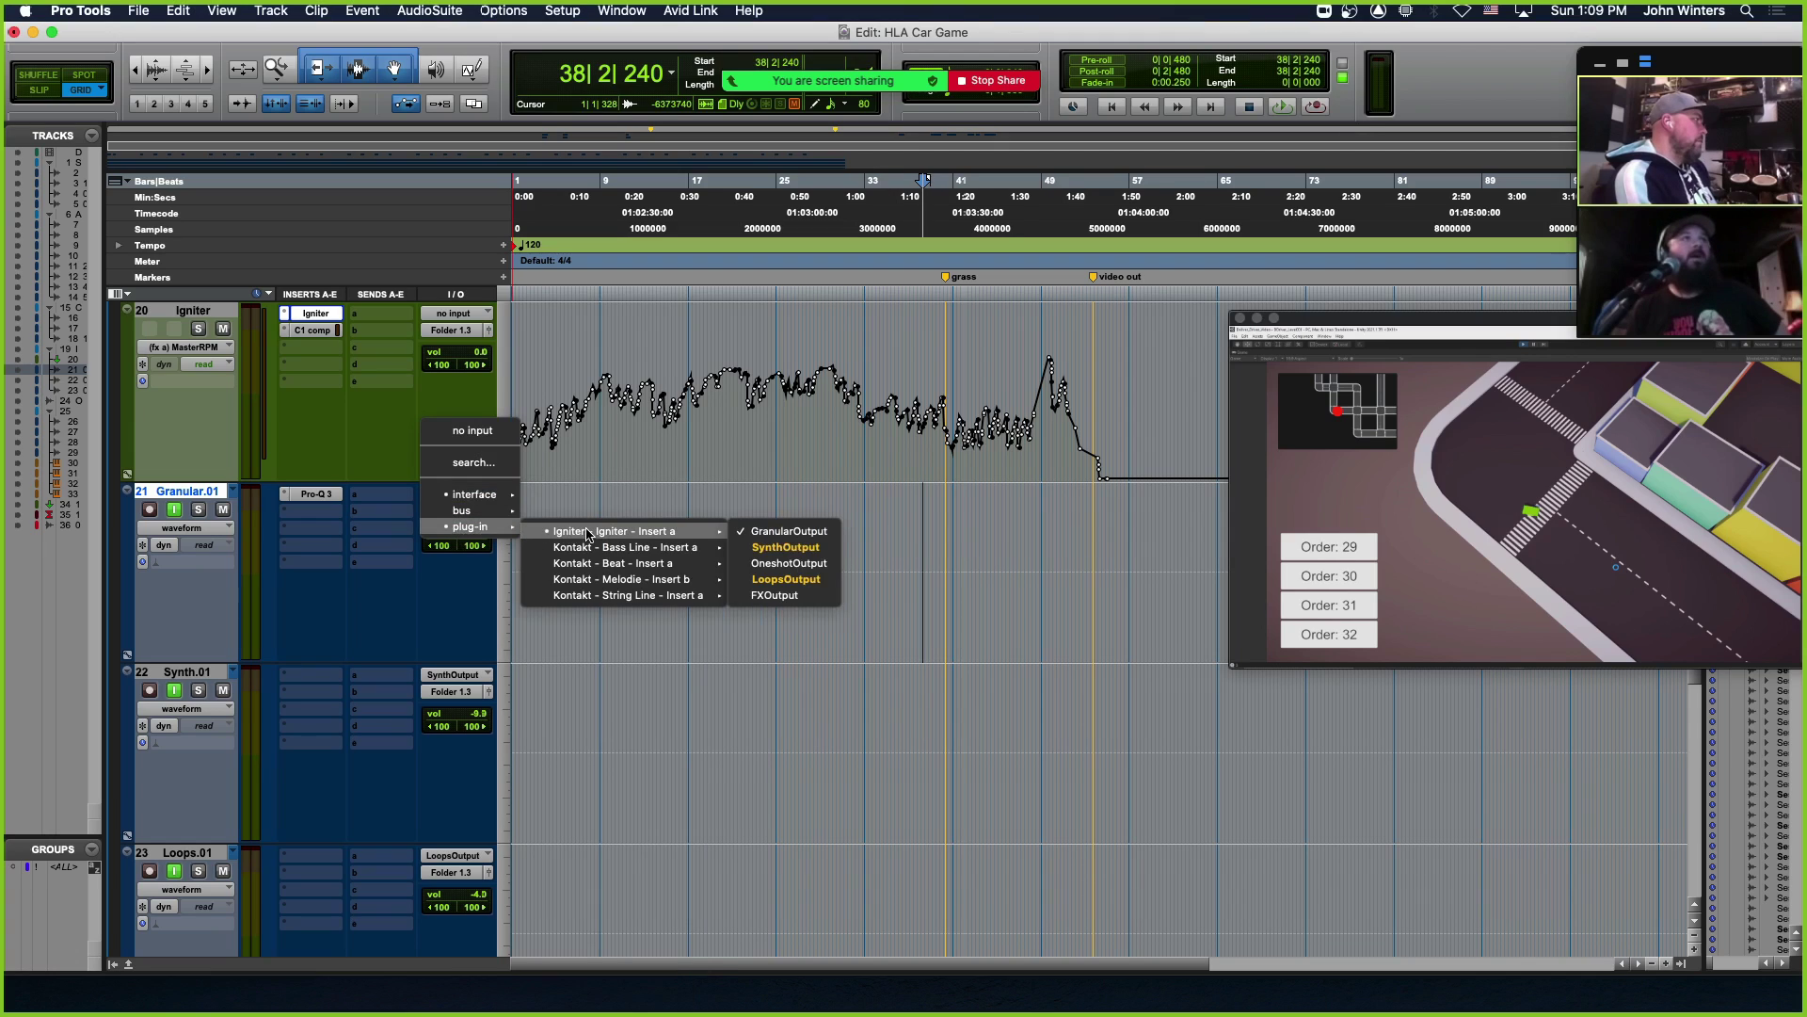
left_click(787, 534)
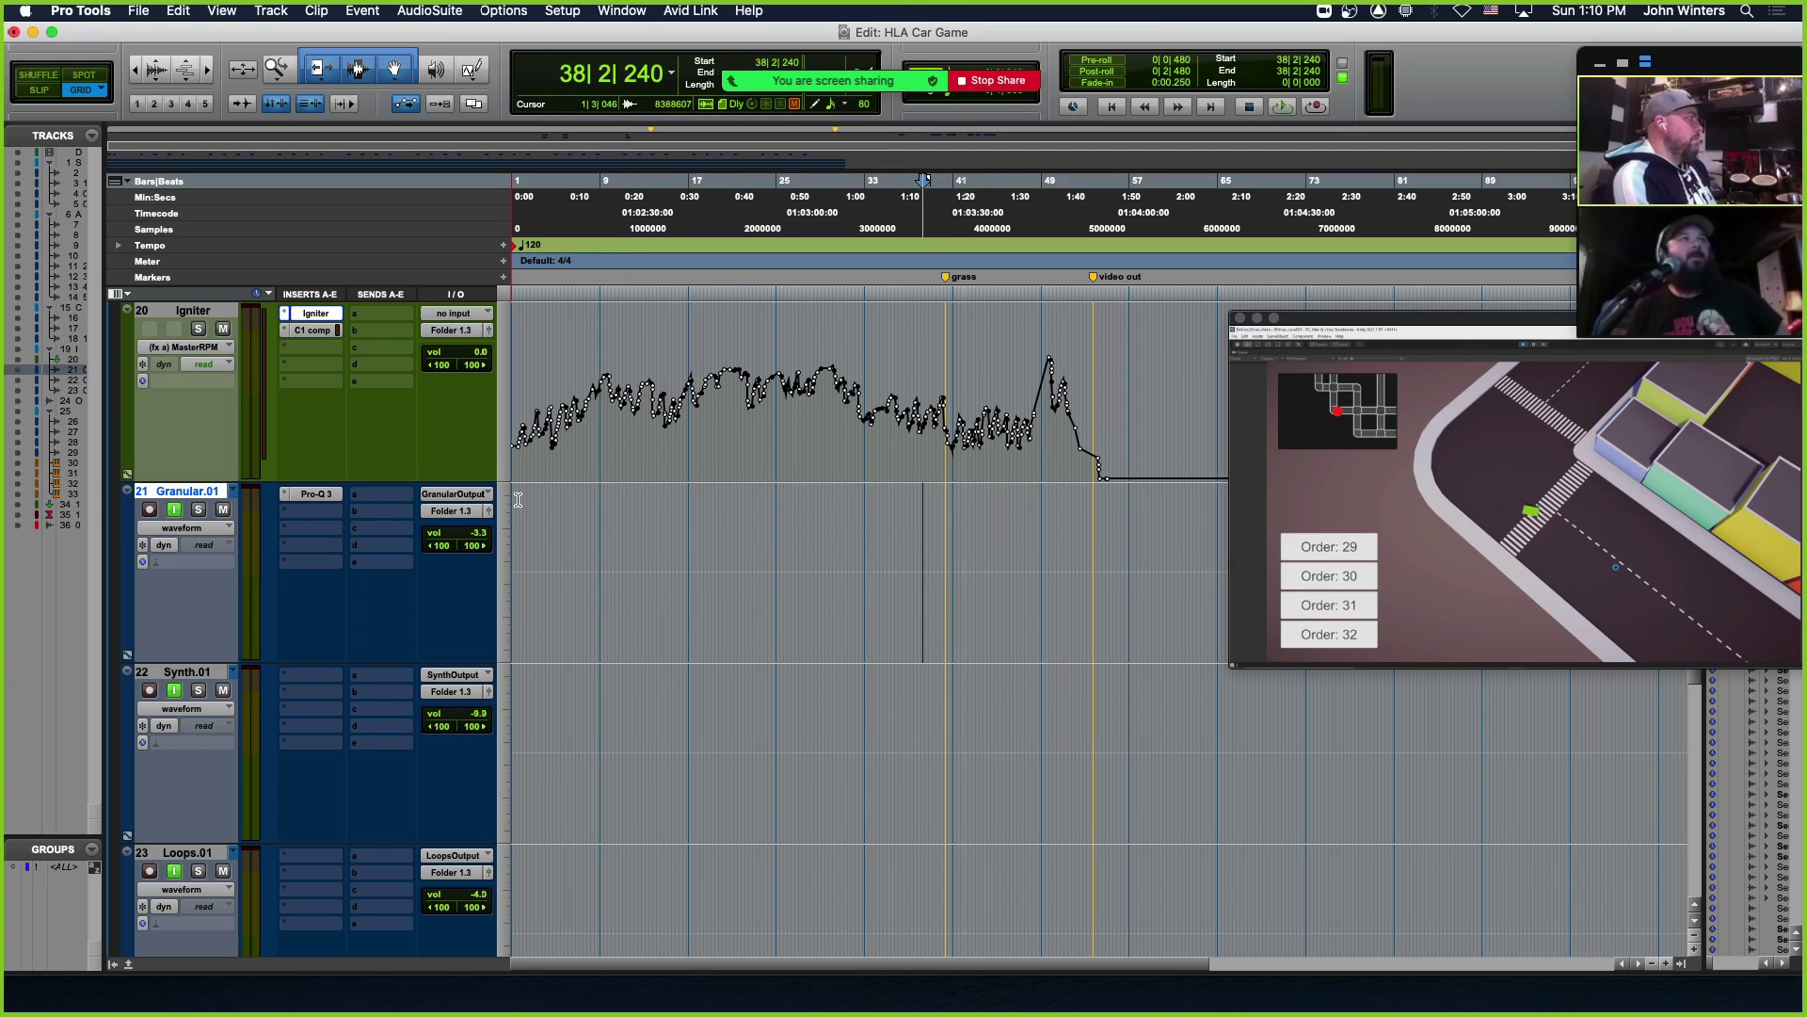
Bring the Igniter window back over the timeline and audition the Synth.01 track through input monitoring with the revs at about 5
left_click_drag(1161, 1015, 676, 149)
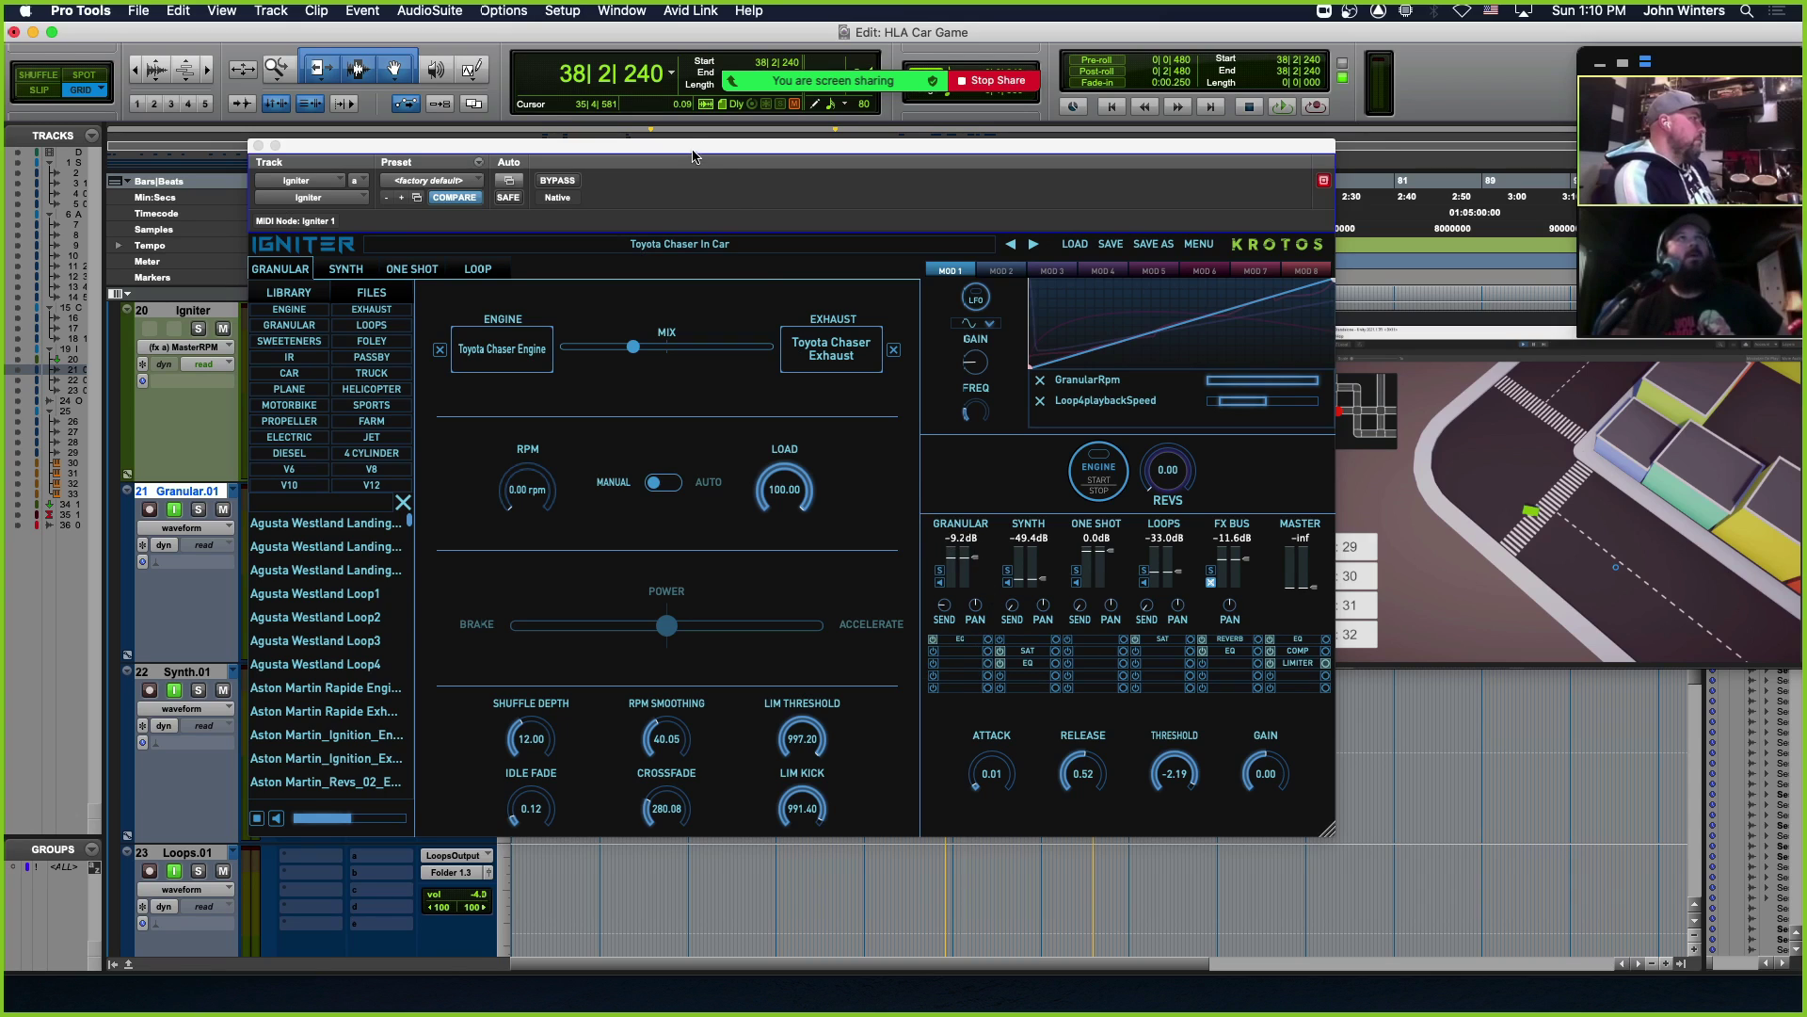
left_click_drag(693, 156, 841, 164)
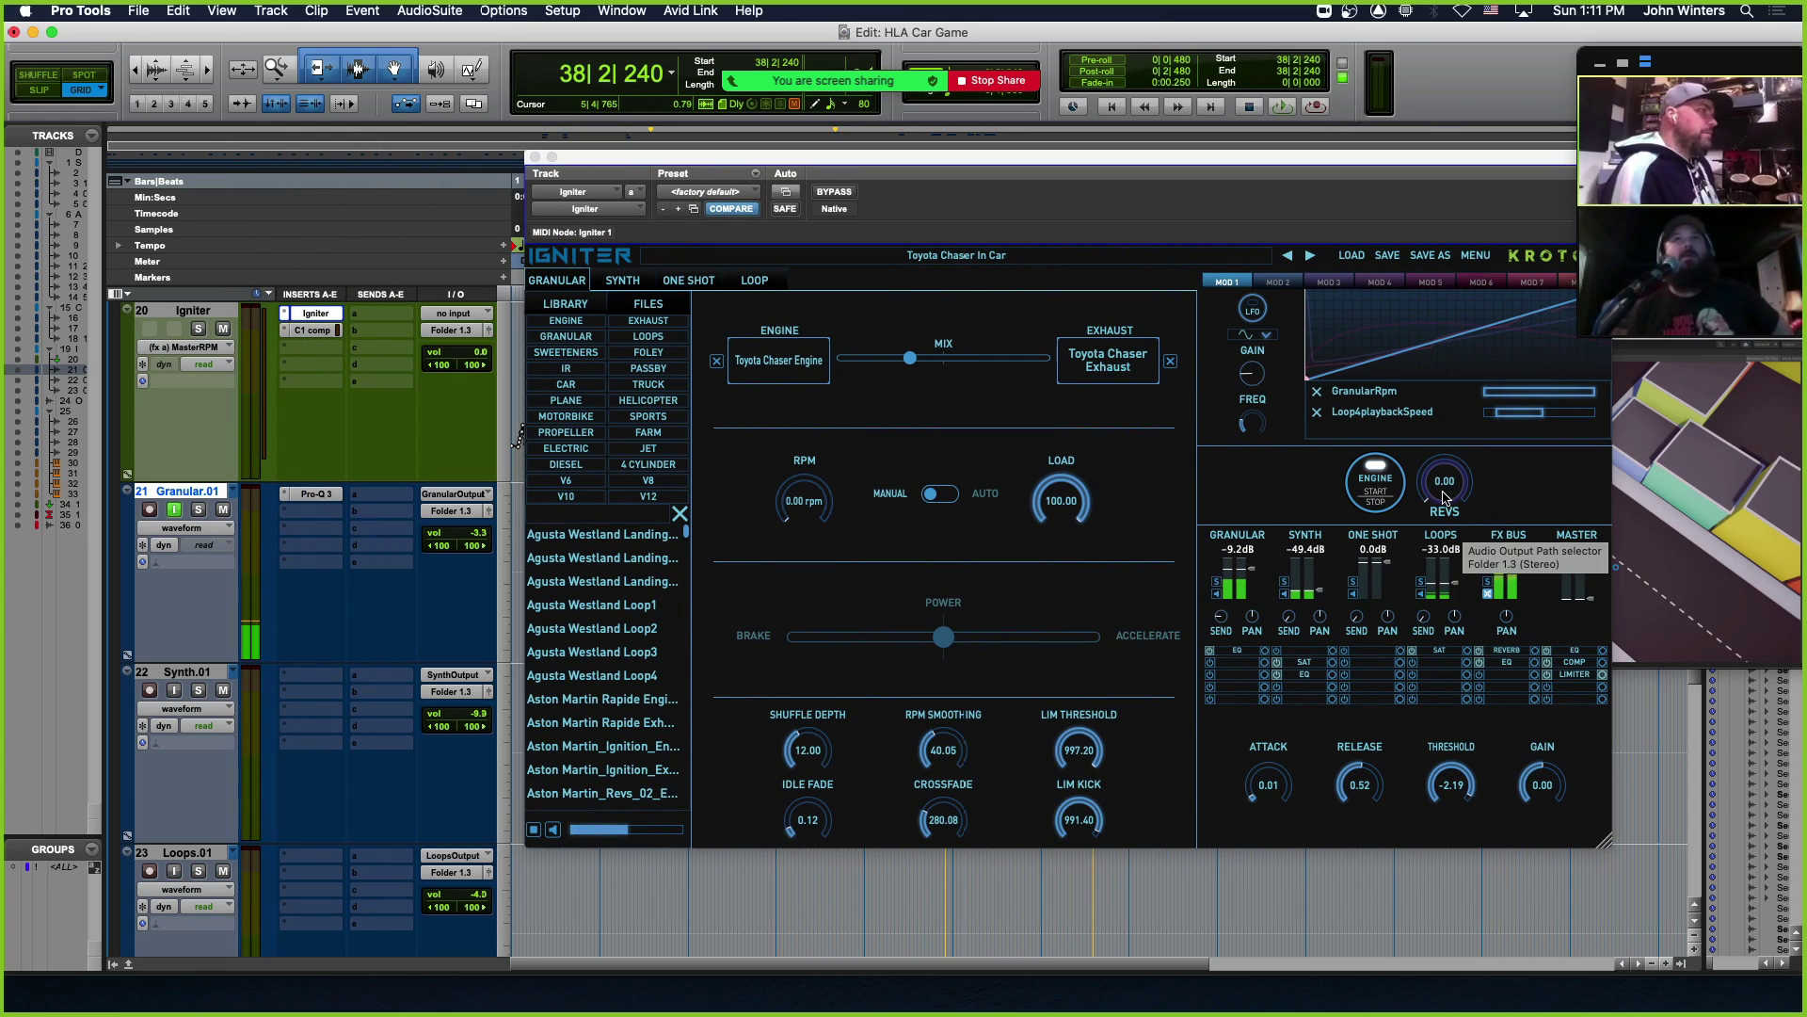
mouse_move(1445, 497)
left_mouse_down()
mouse_move(1435, 420)
mouse_move(1454, 372)
mouse_move(1446, 509)
left_mouse_up()
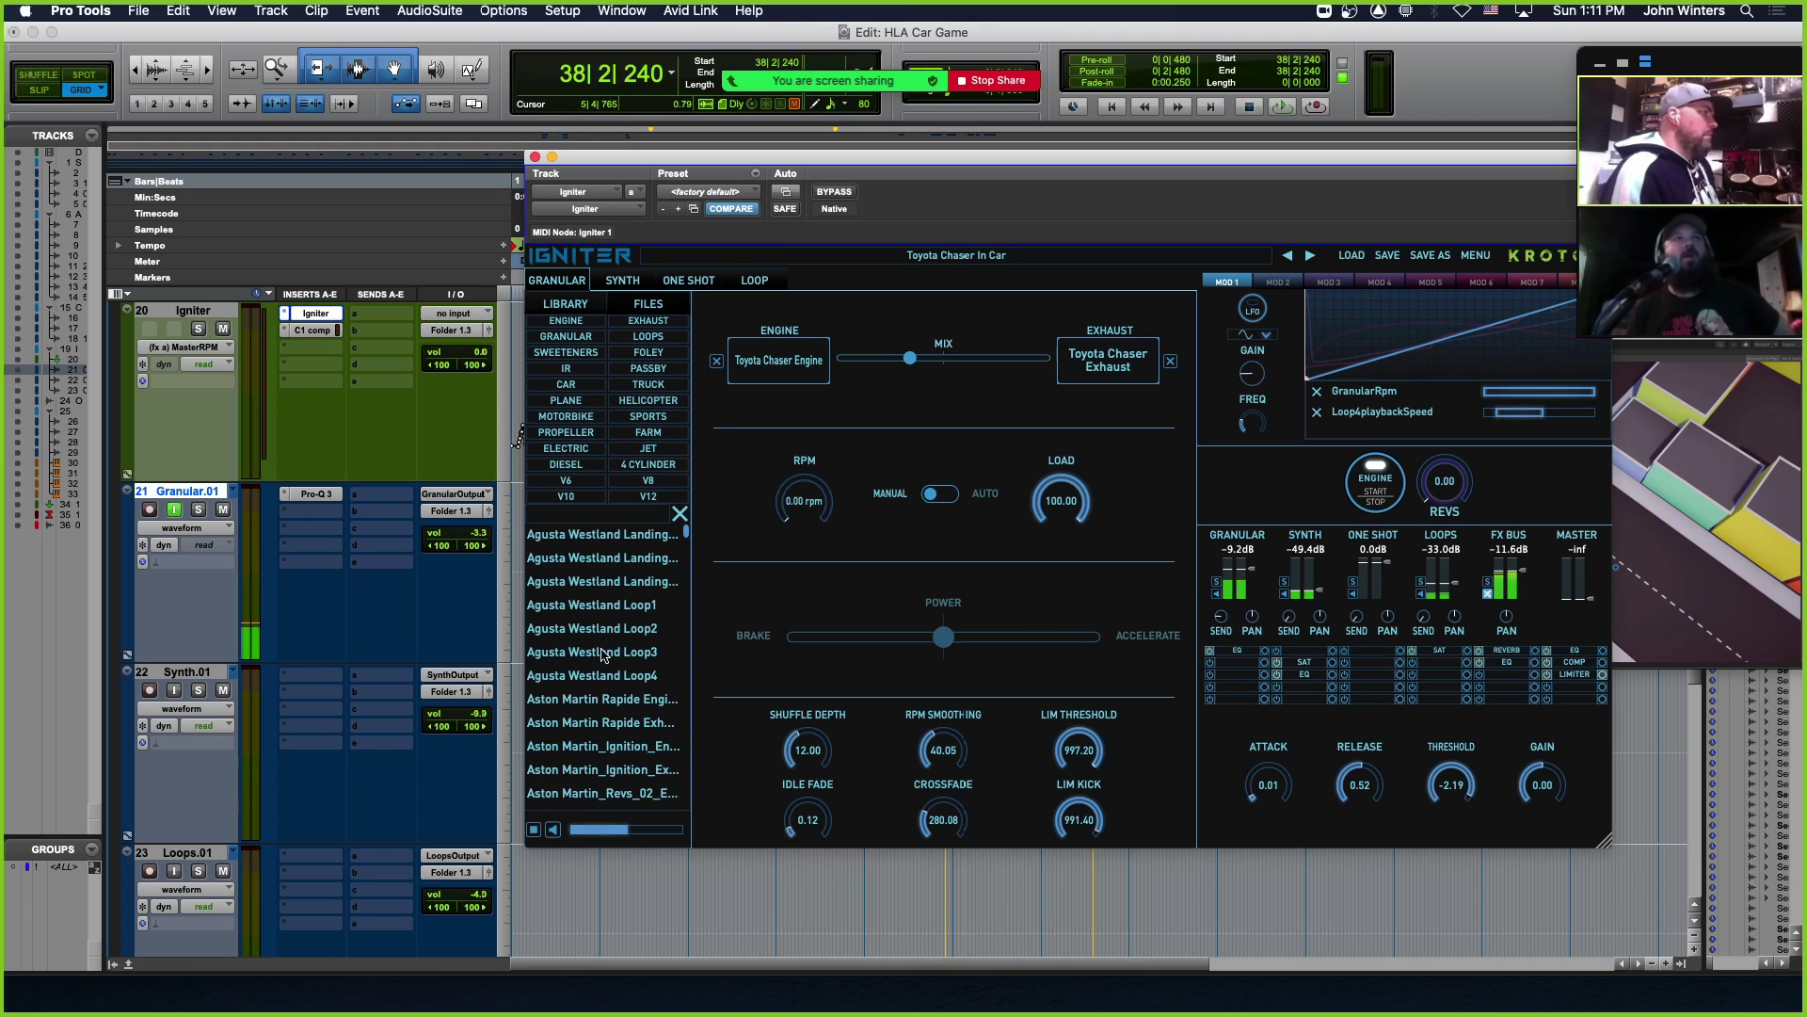
left_click(174, 690)
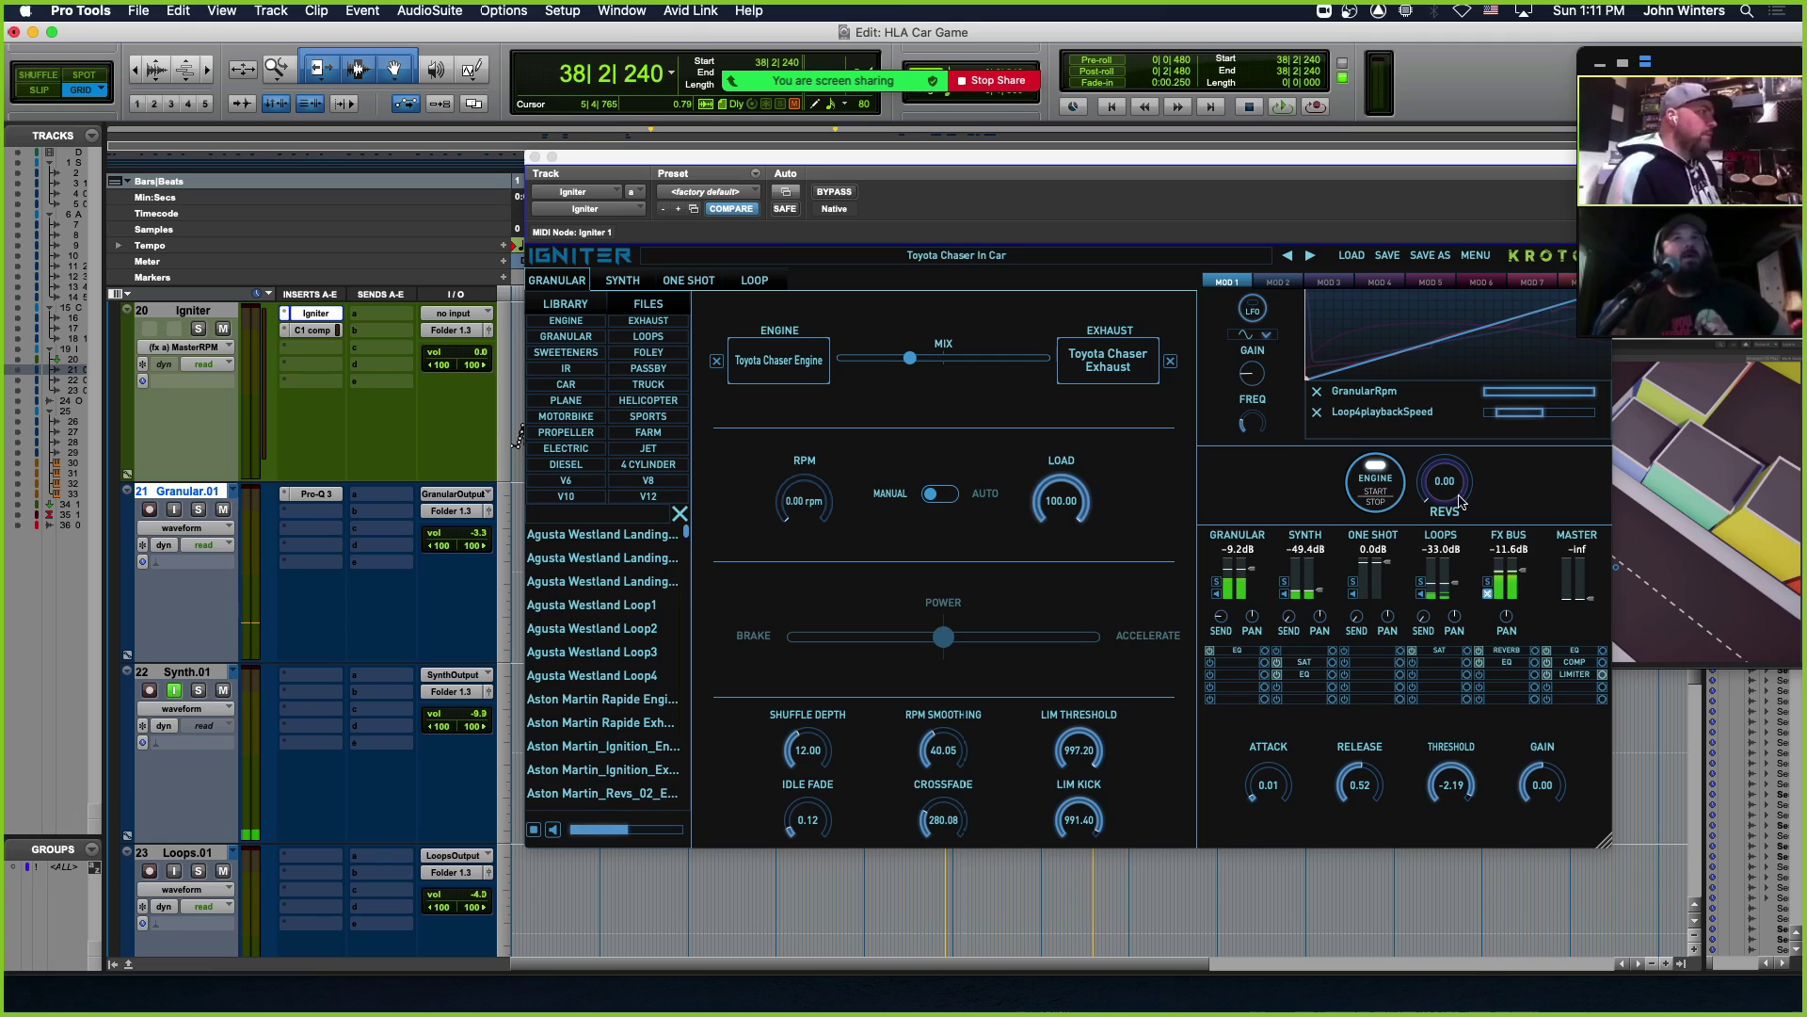
mouse_move(1438, 501)
left_mouse_down()
mouse_move(1435, 352)
mouse_move(1412, 506)
left_mouse_up()
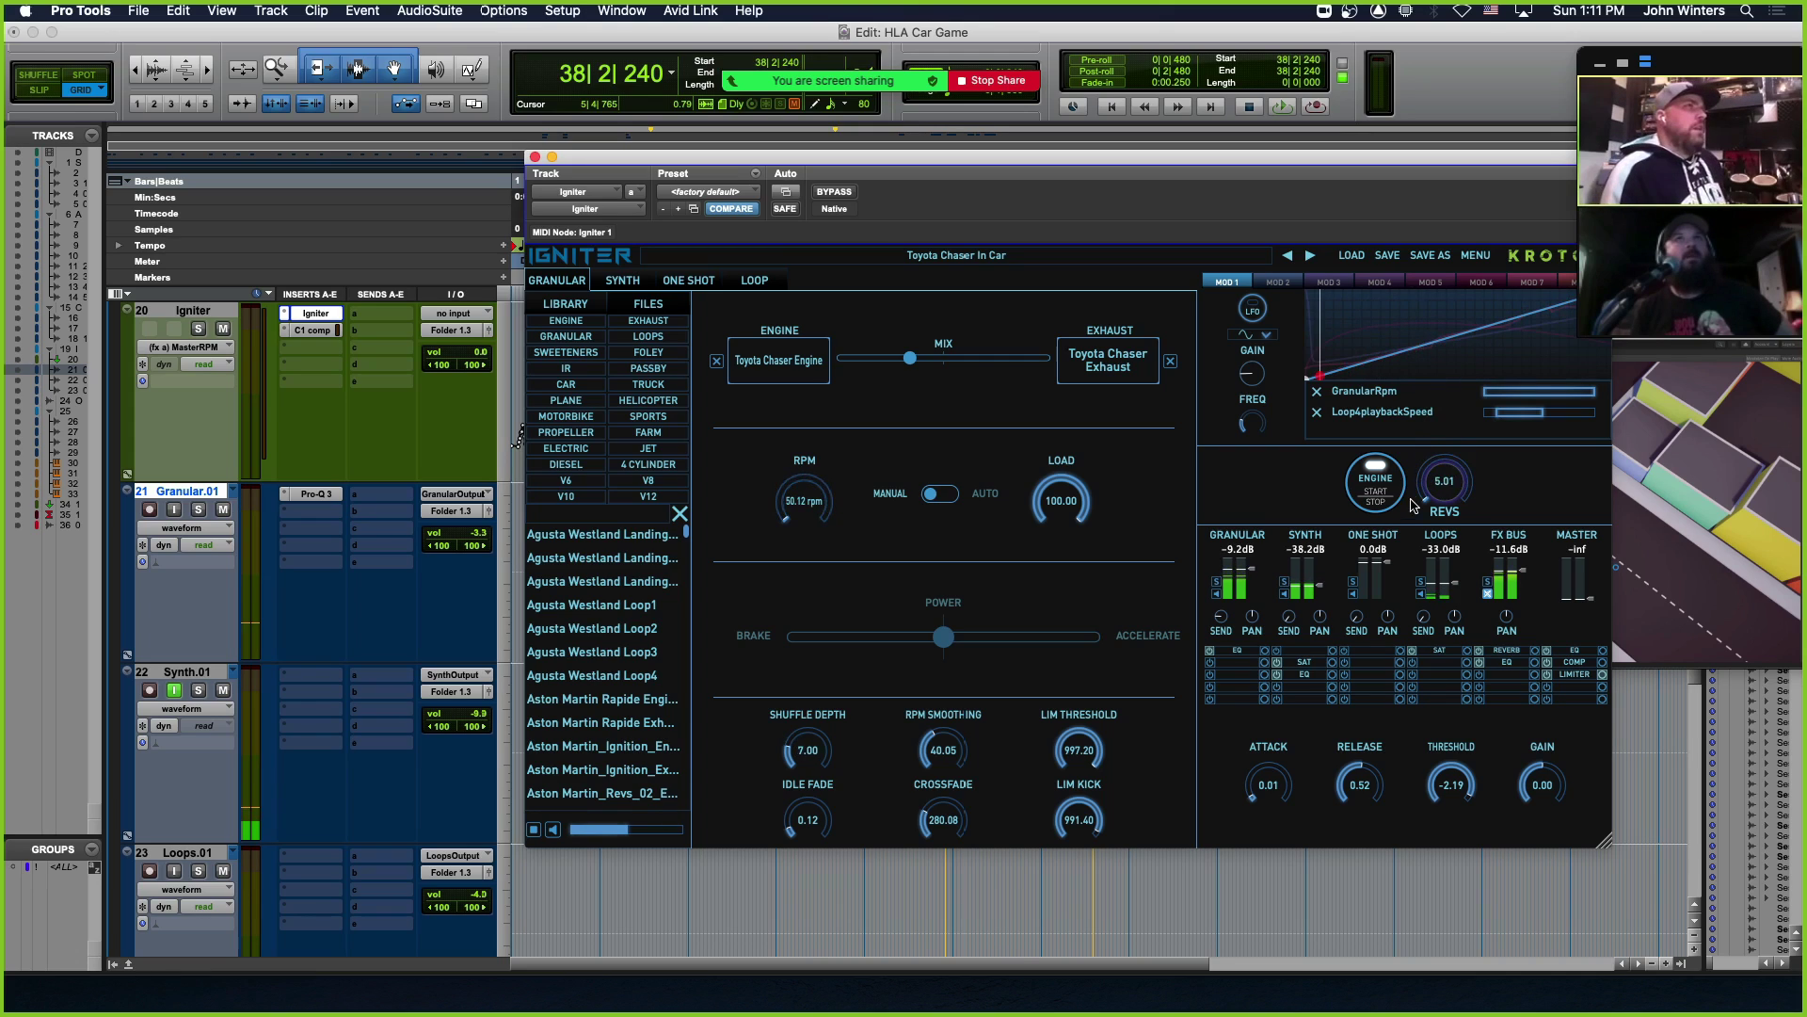
Mute the Synth.01 track and view the parameter assignments of Igniter's modulators 2 to 5
left_click(1280, 282)
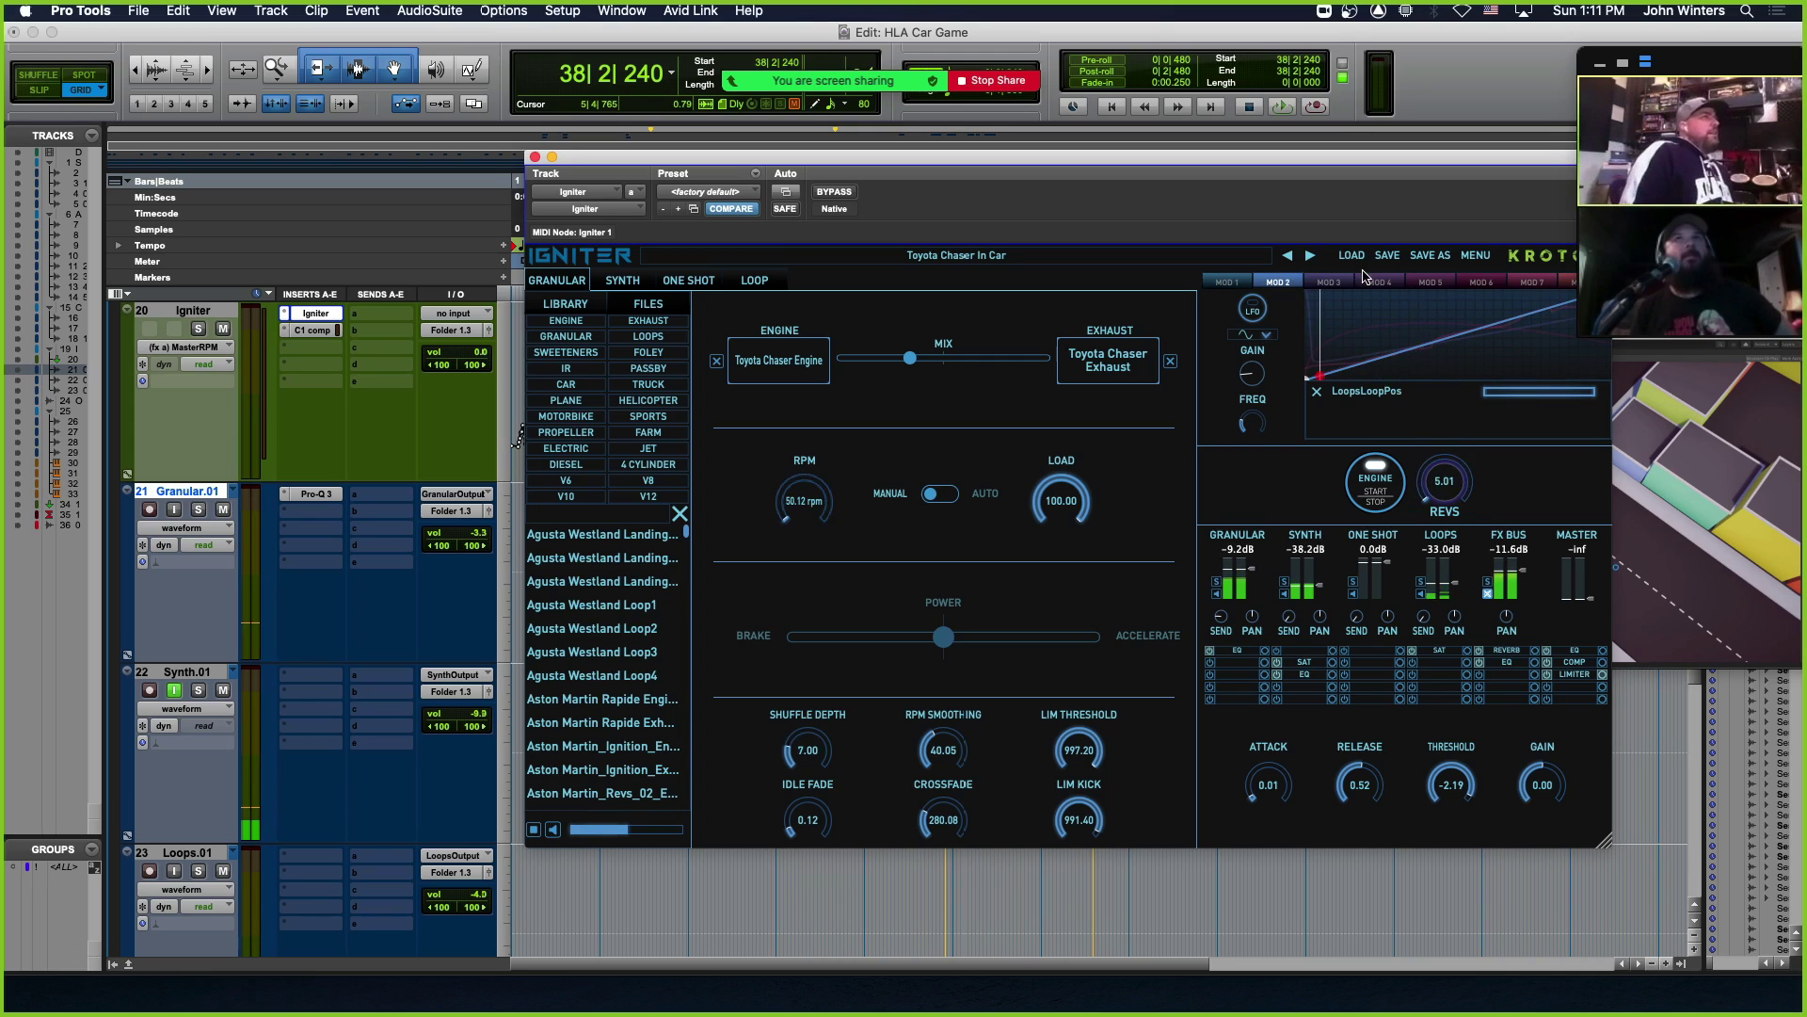
left_click(1329, 283)
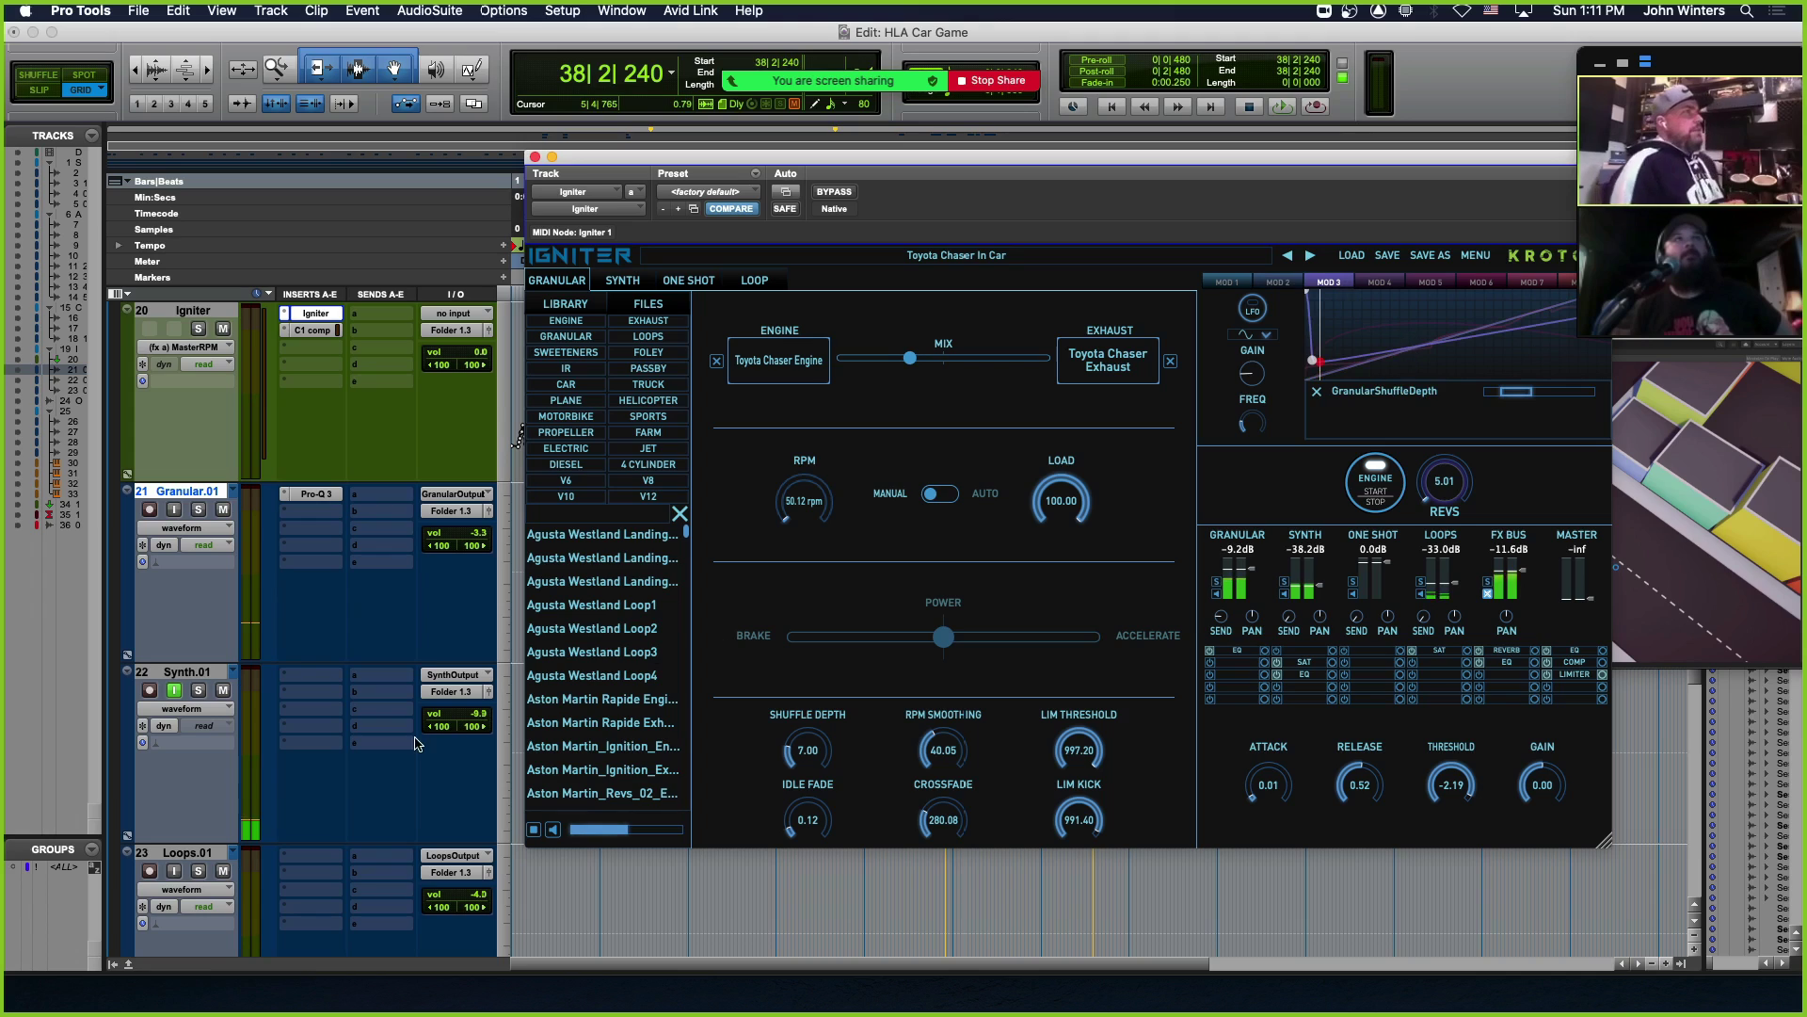
left_click(222, 691)
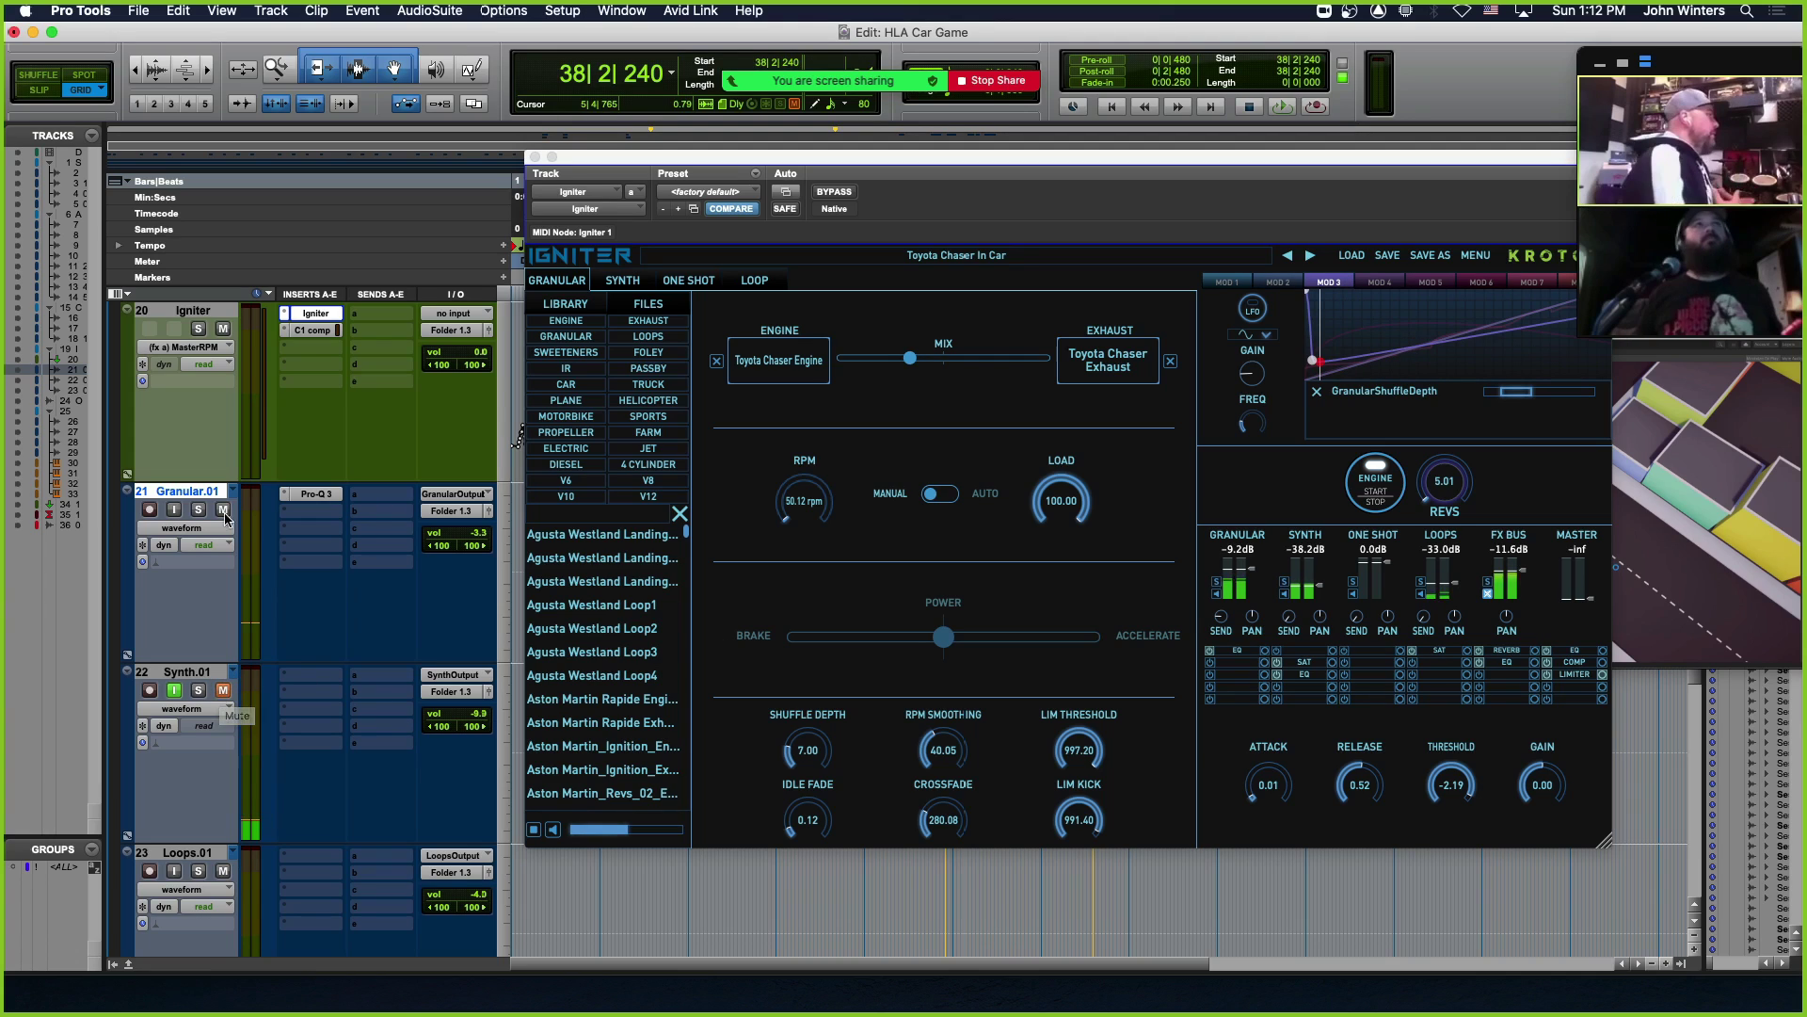
left_click(1381, 284)
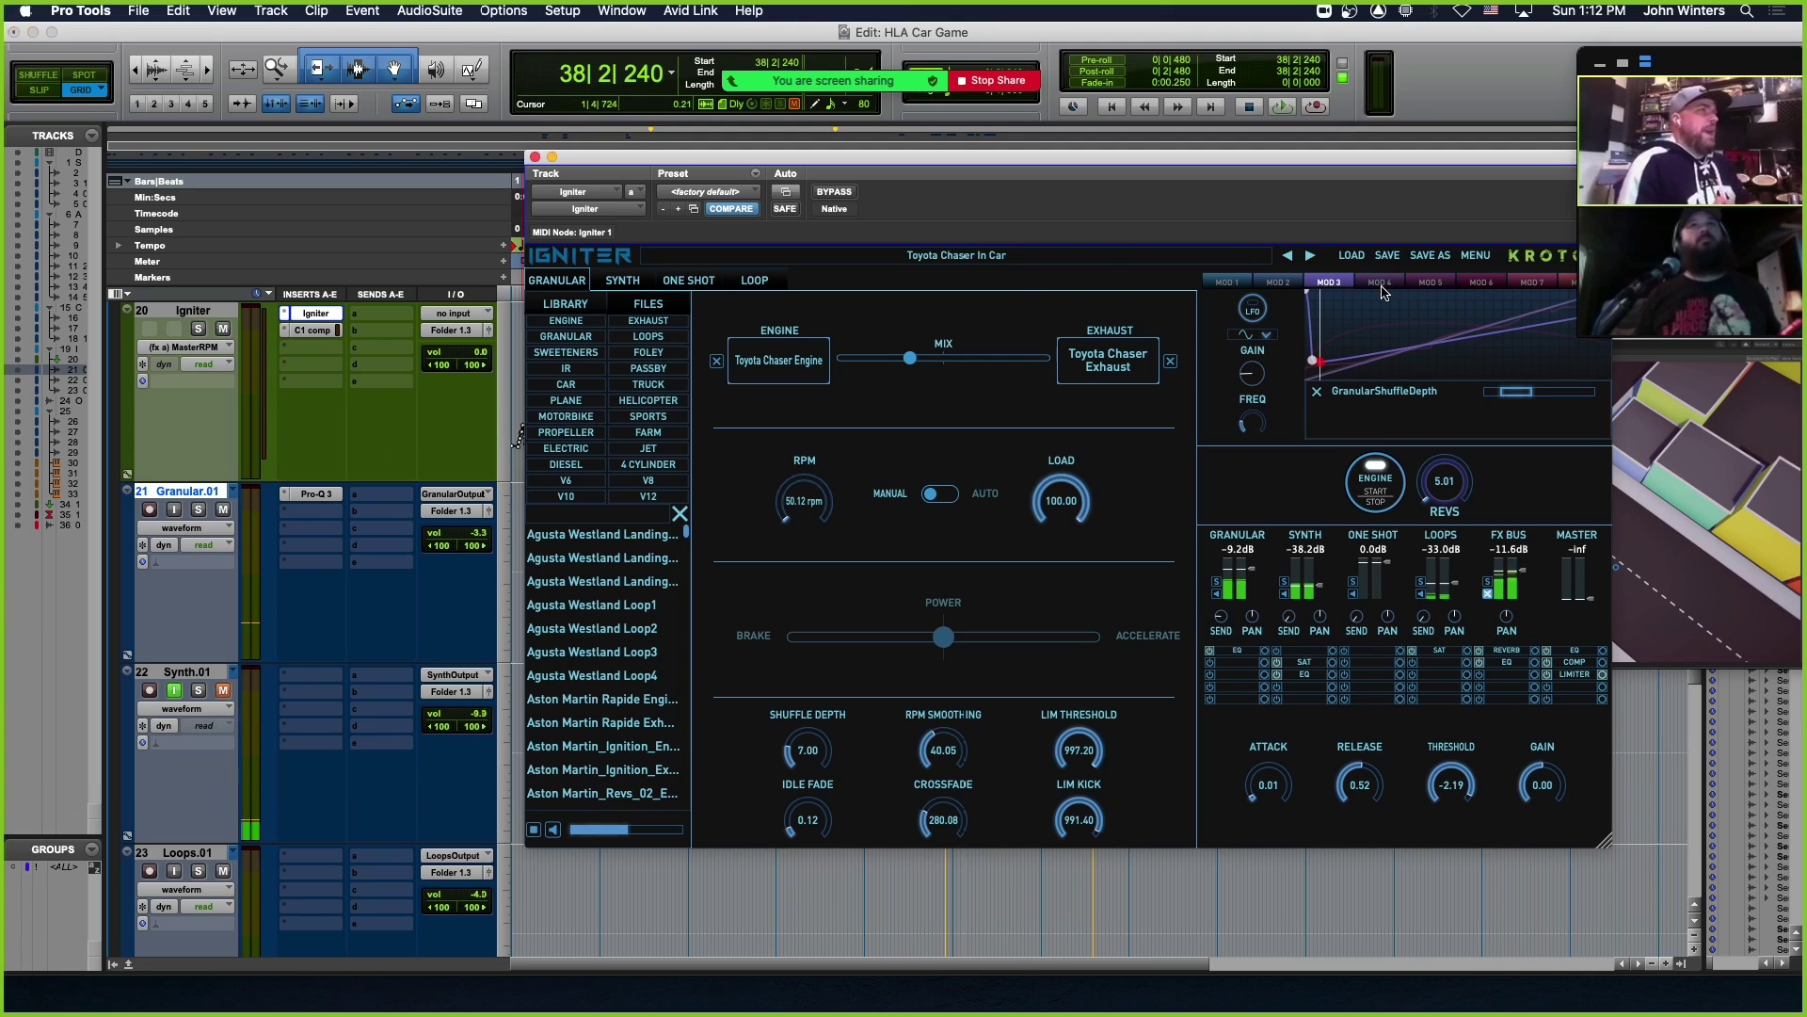
left_click(1431, 284)
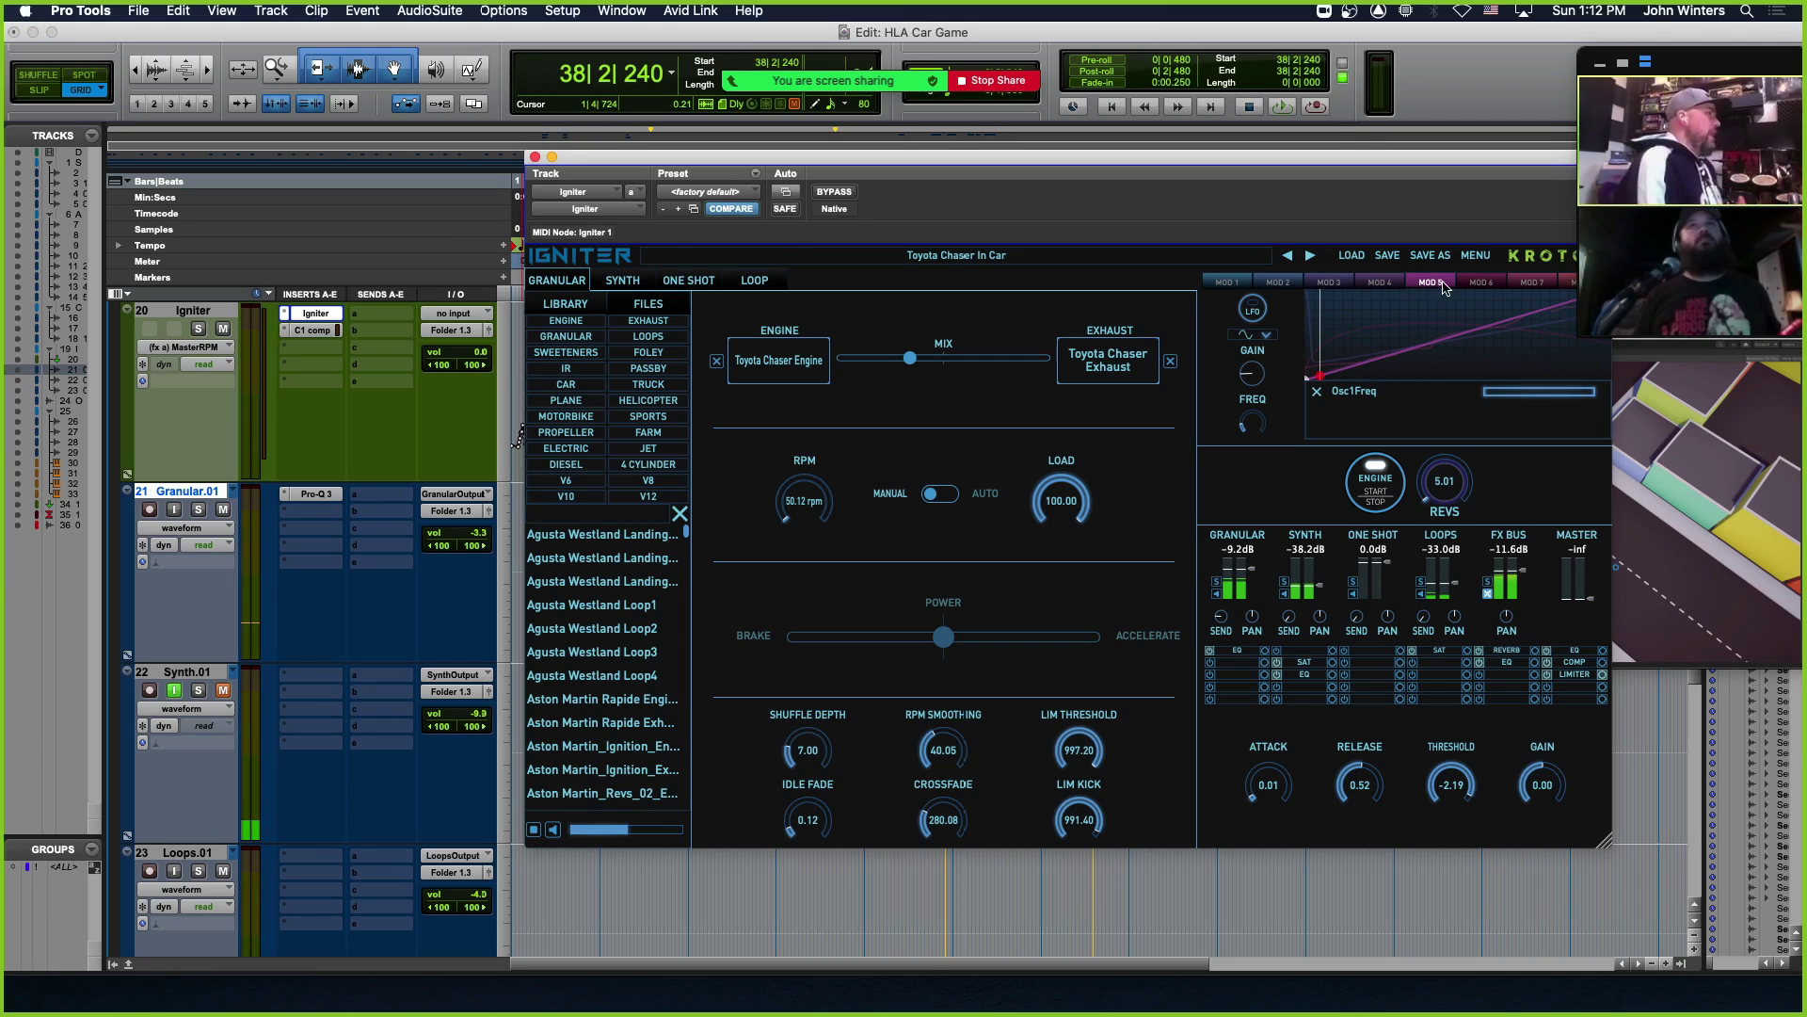
Show Igniter's Synth section with the saturation effect settings and unmute the Synth.01 track
left_click(621, 280)
left_click(1419, 556)
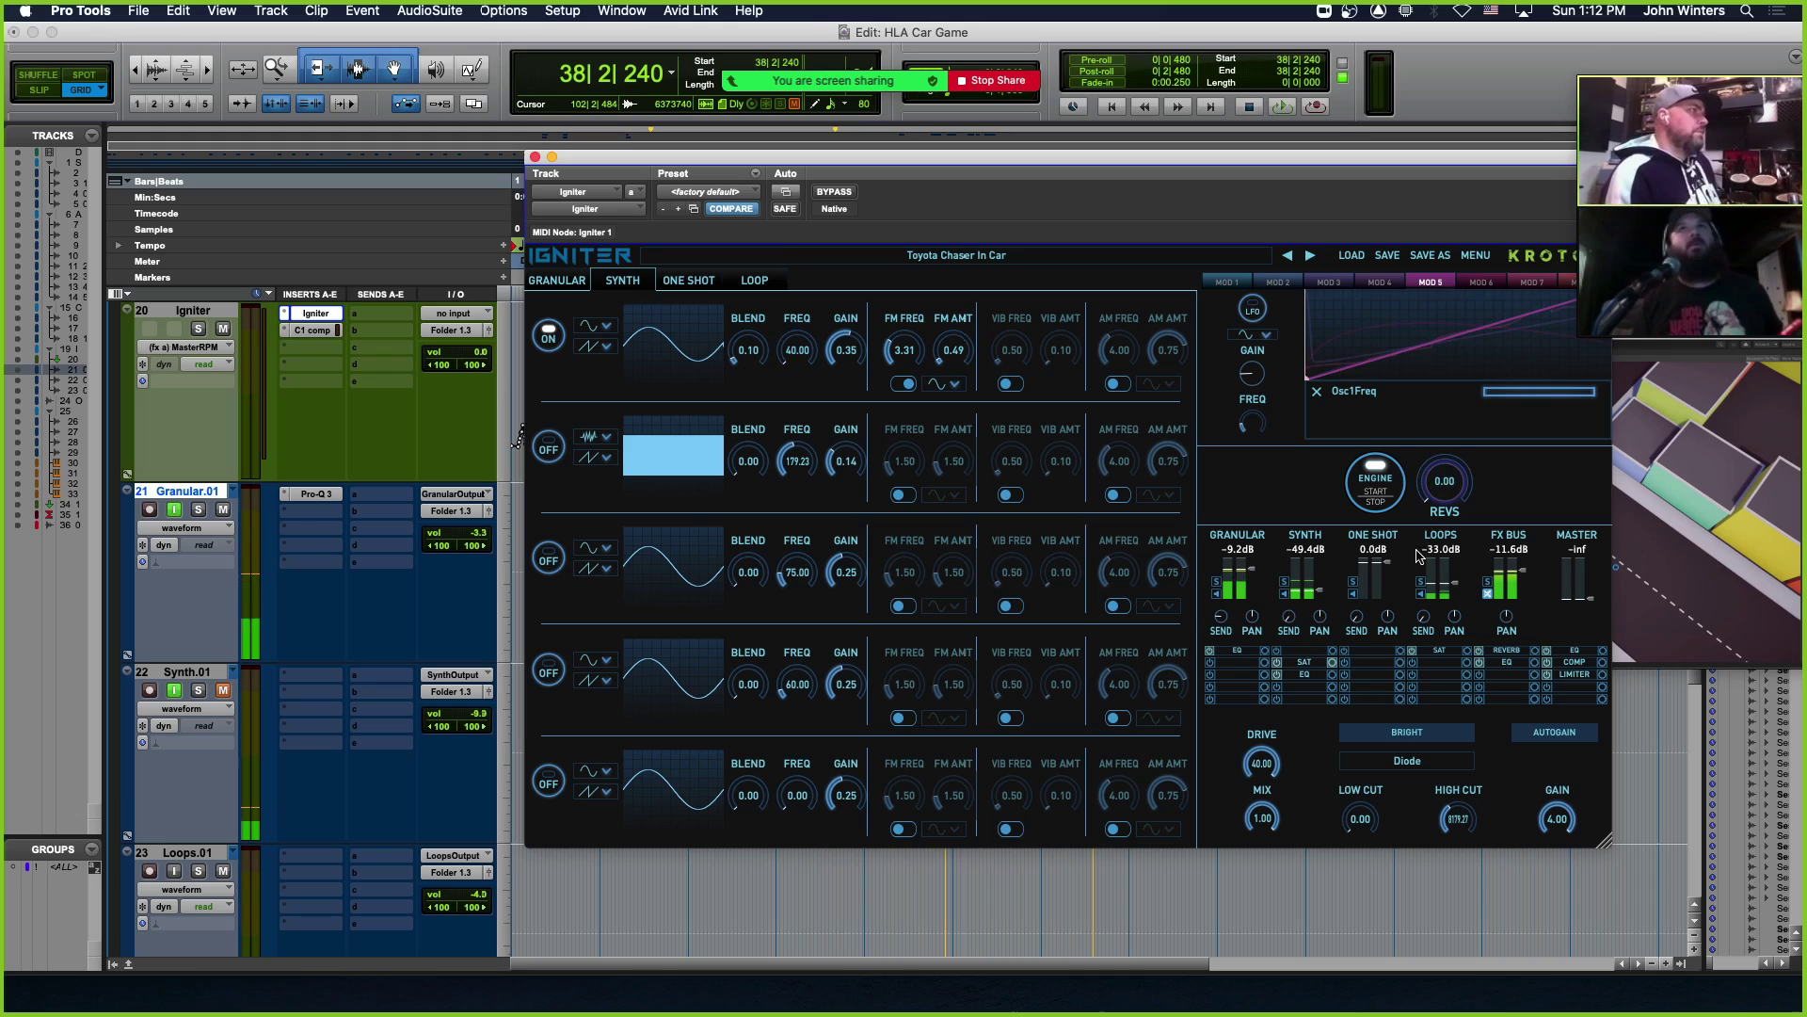
left_click(223, 692)
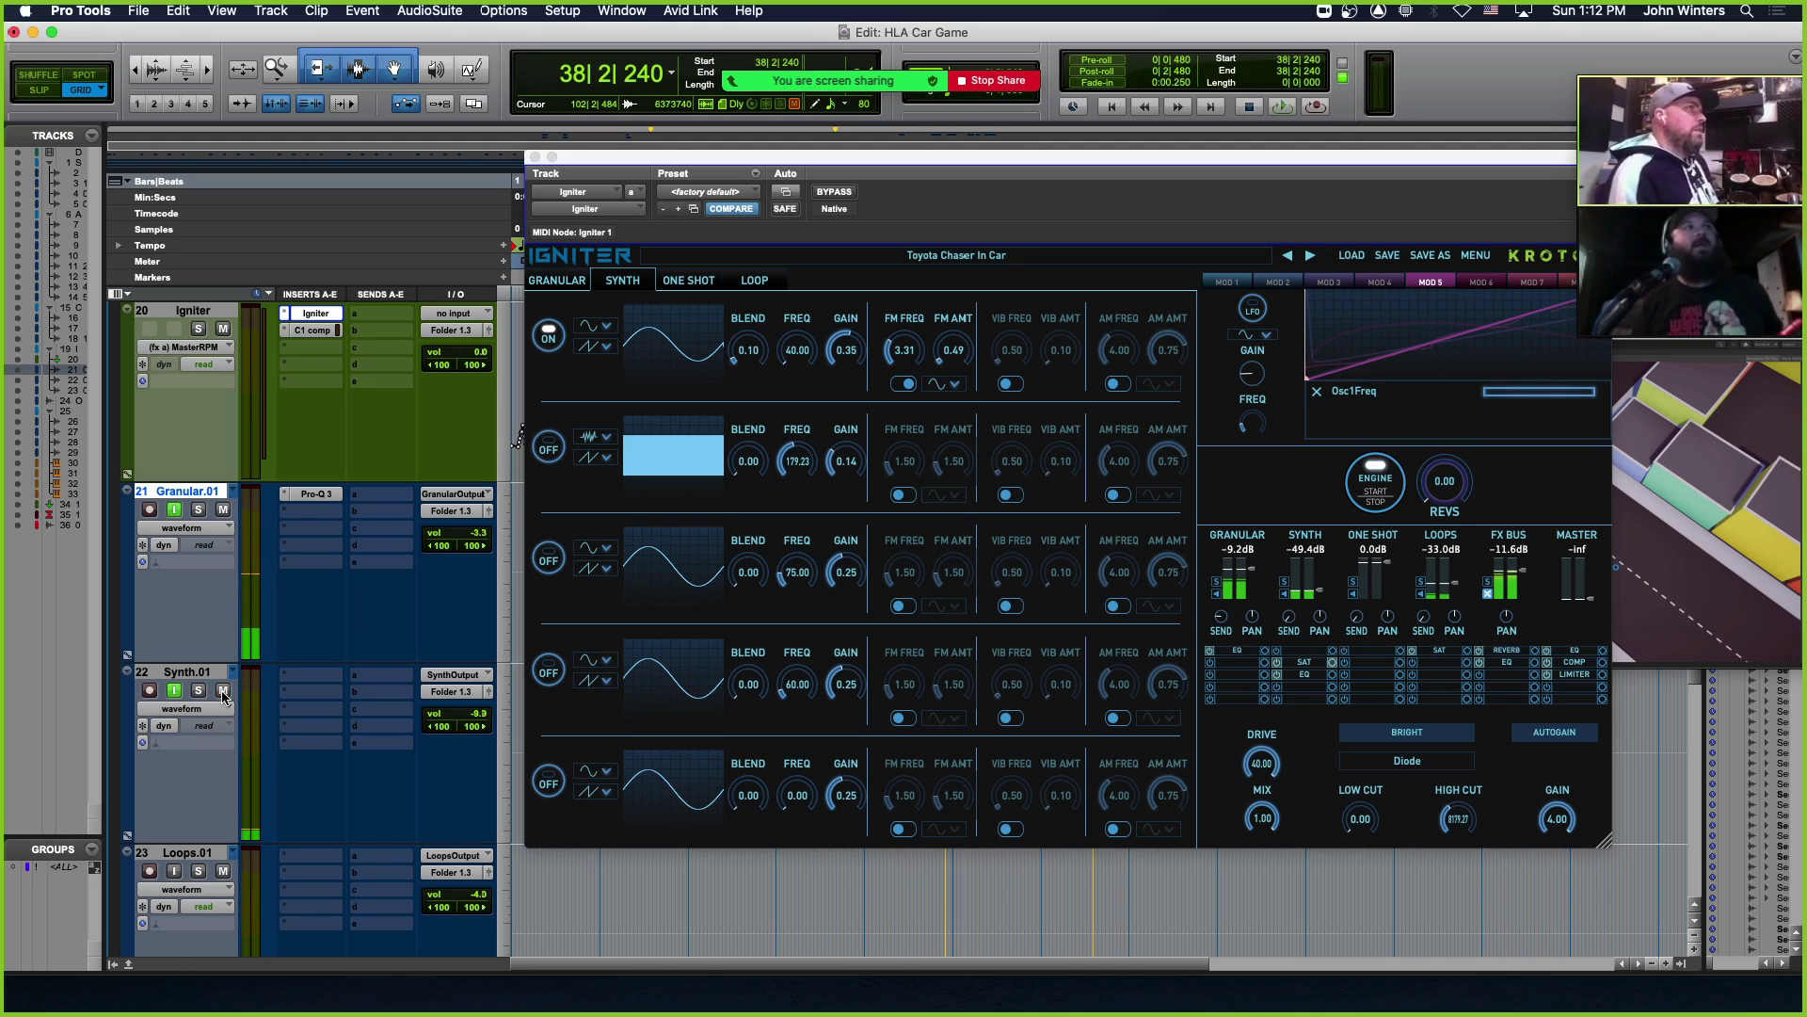
Rev Igniter up to about 58 and back to 0 to audition the synth layer, and stop the engine
left_click_drag(1433, 494, 1433, 391)
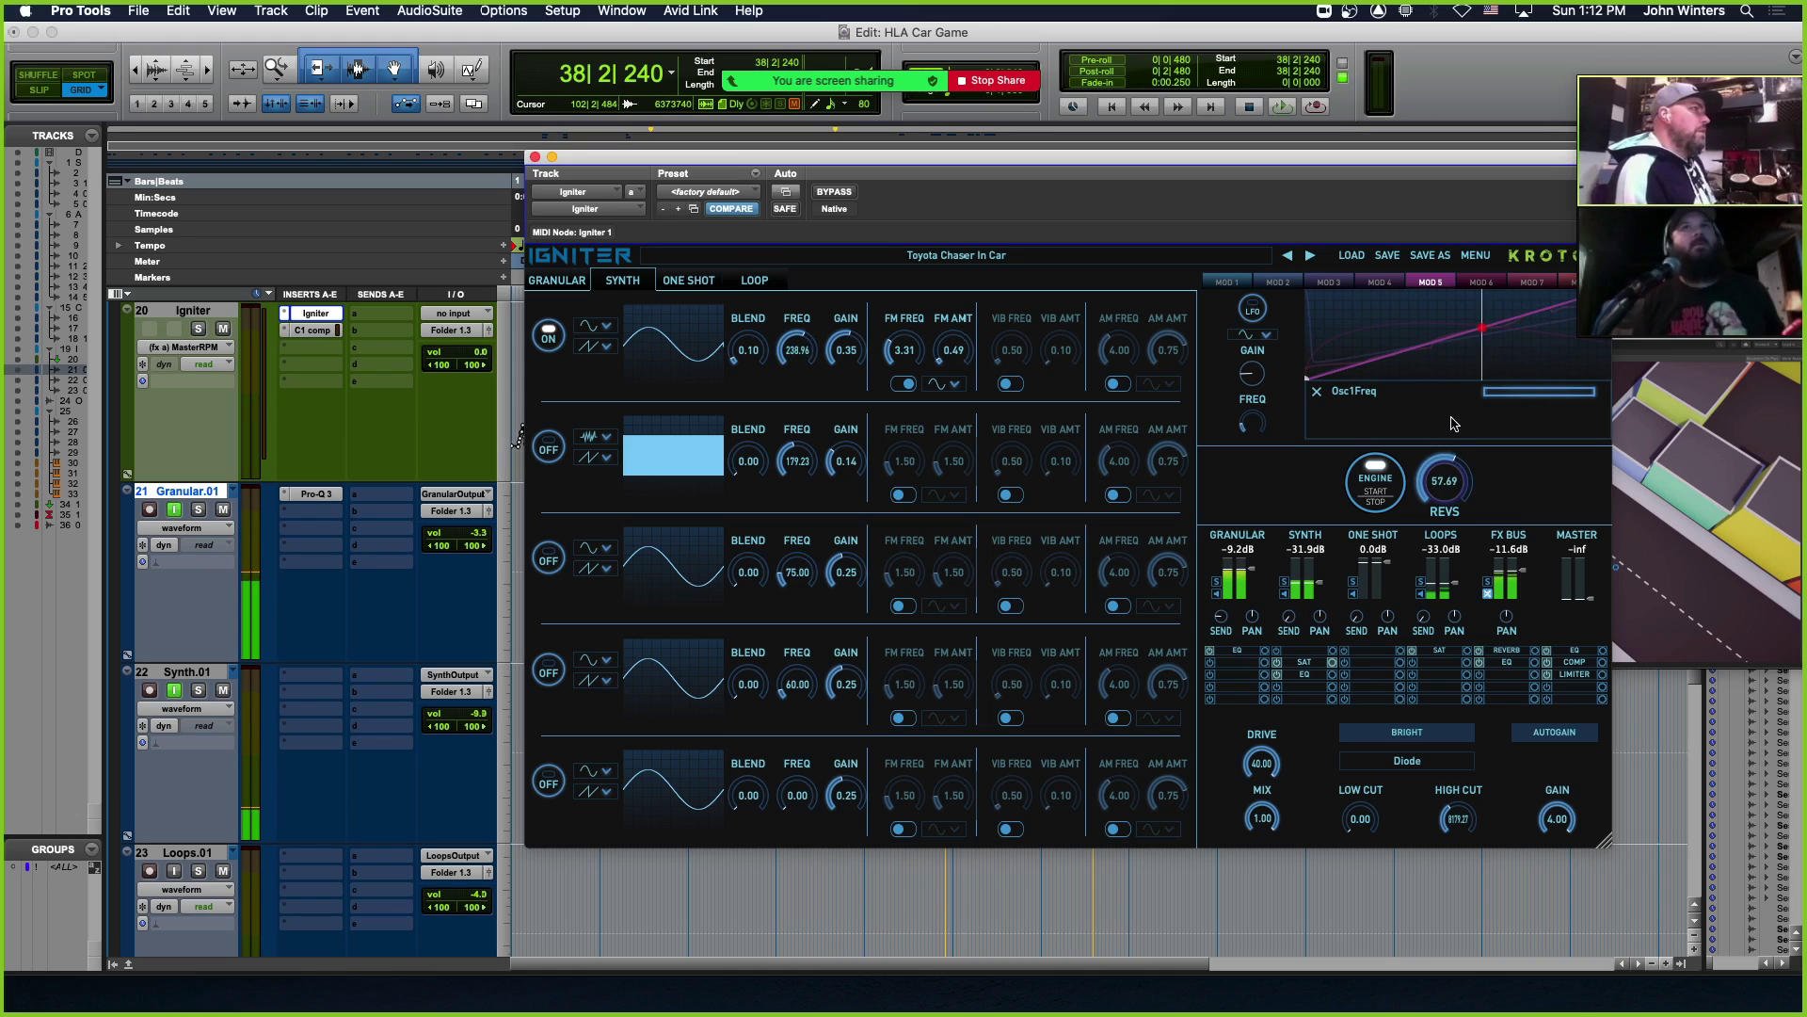
left_click_drag(1466, 415, 1459, 527)
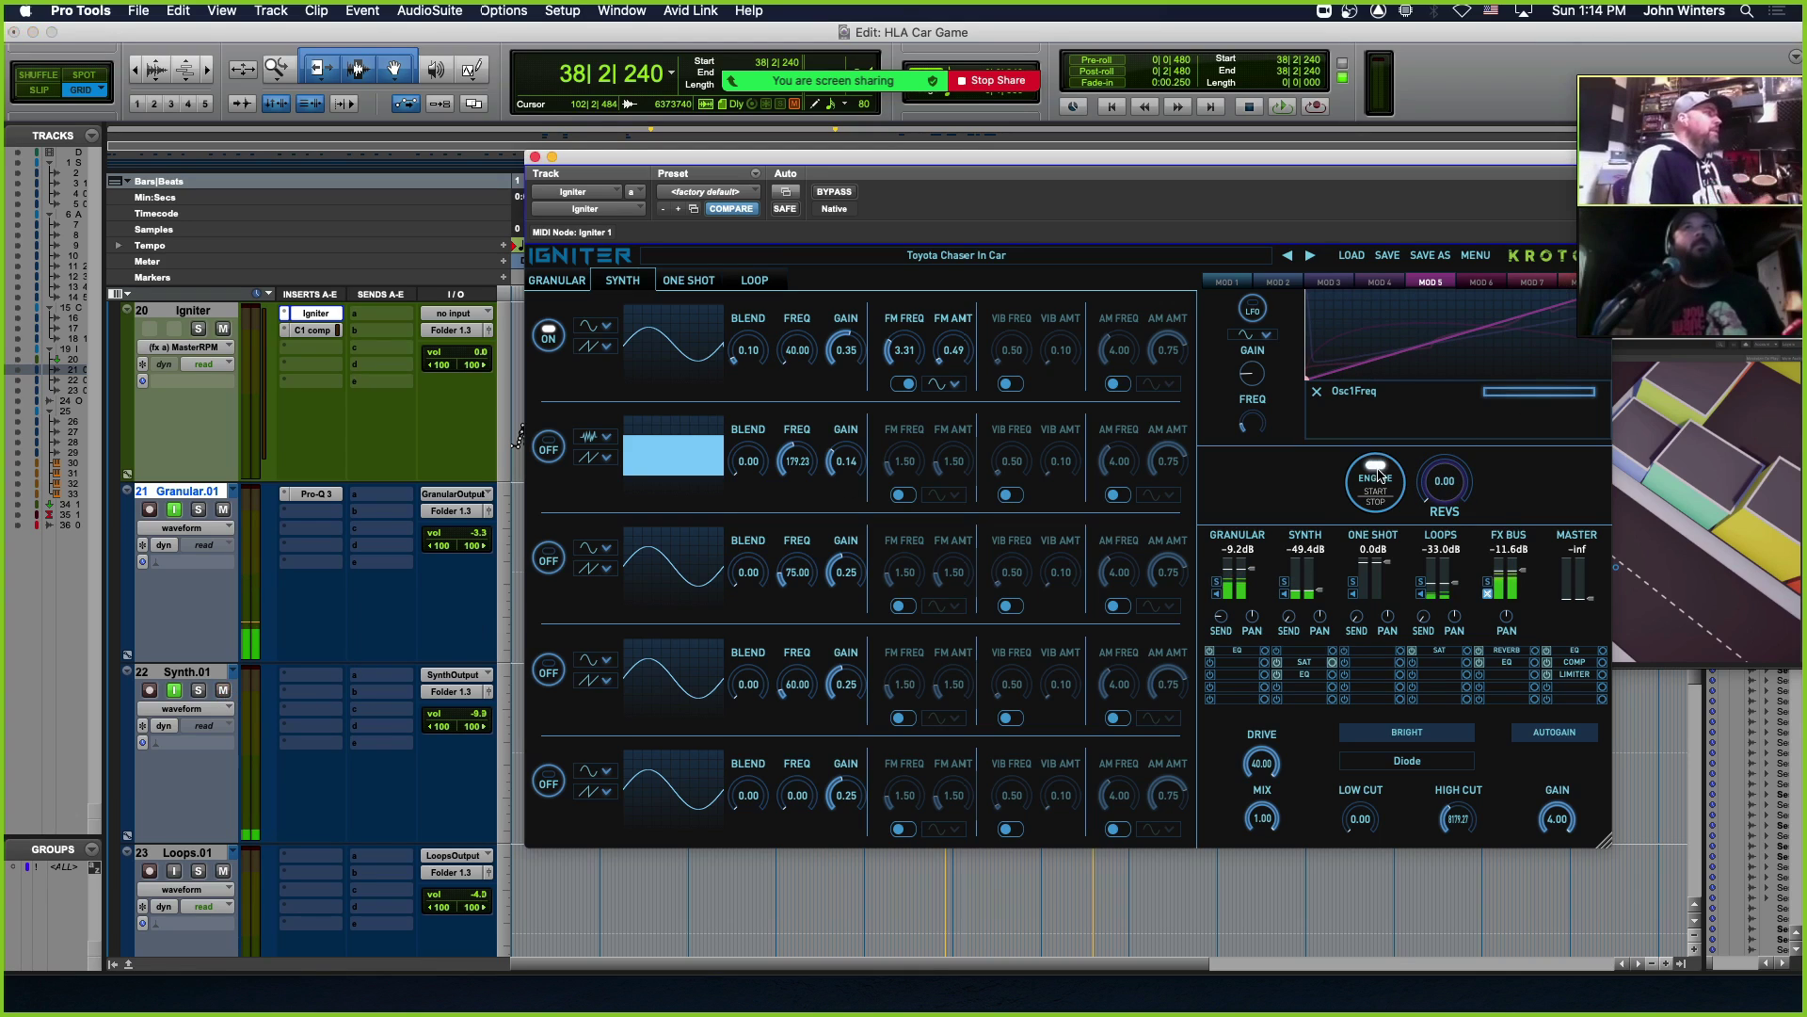
left_click(1377, 475)
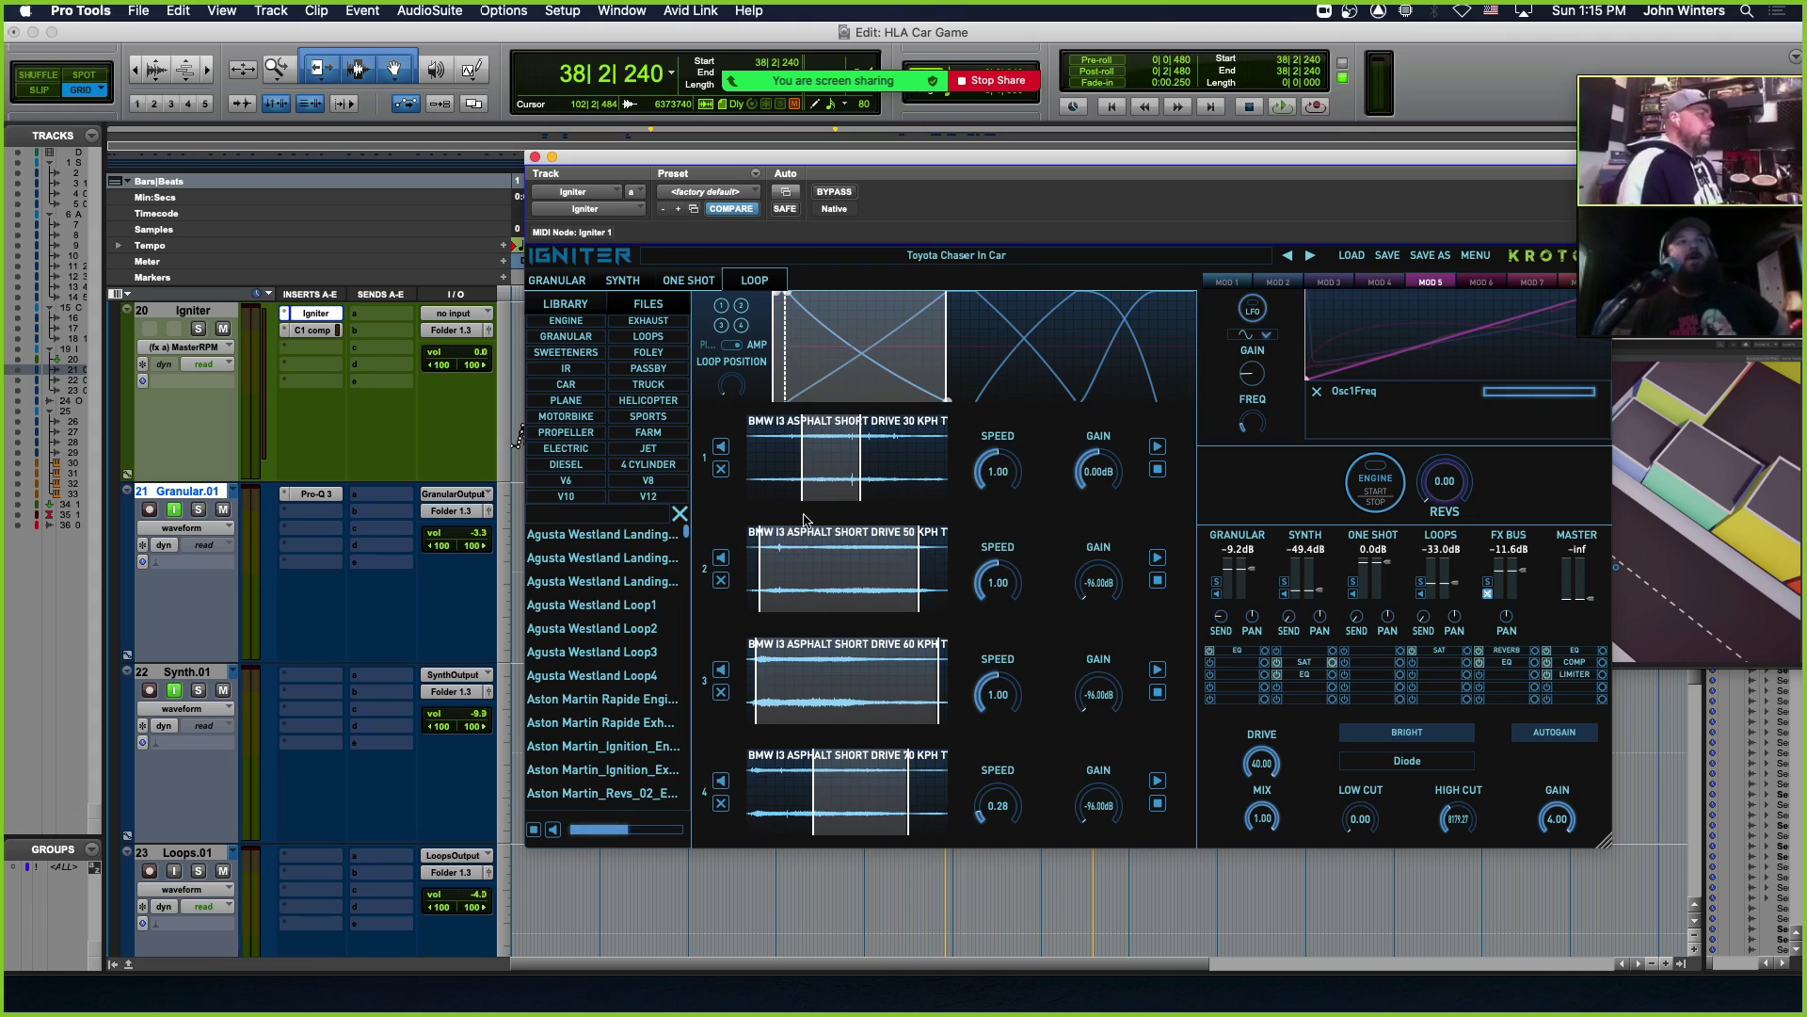
Sweep Igniter's revs up to 100 and back to 0 to examine the crossfades between the four BMW i3 asphalt loops
left_click_drag(1454, 471, 1466, 352)
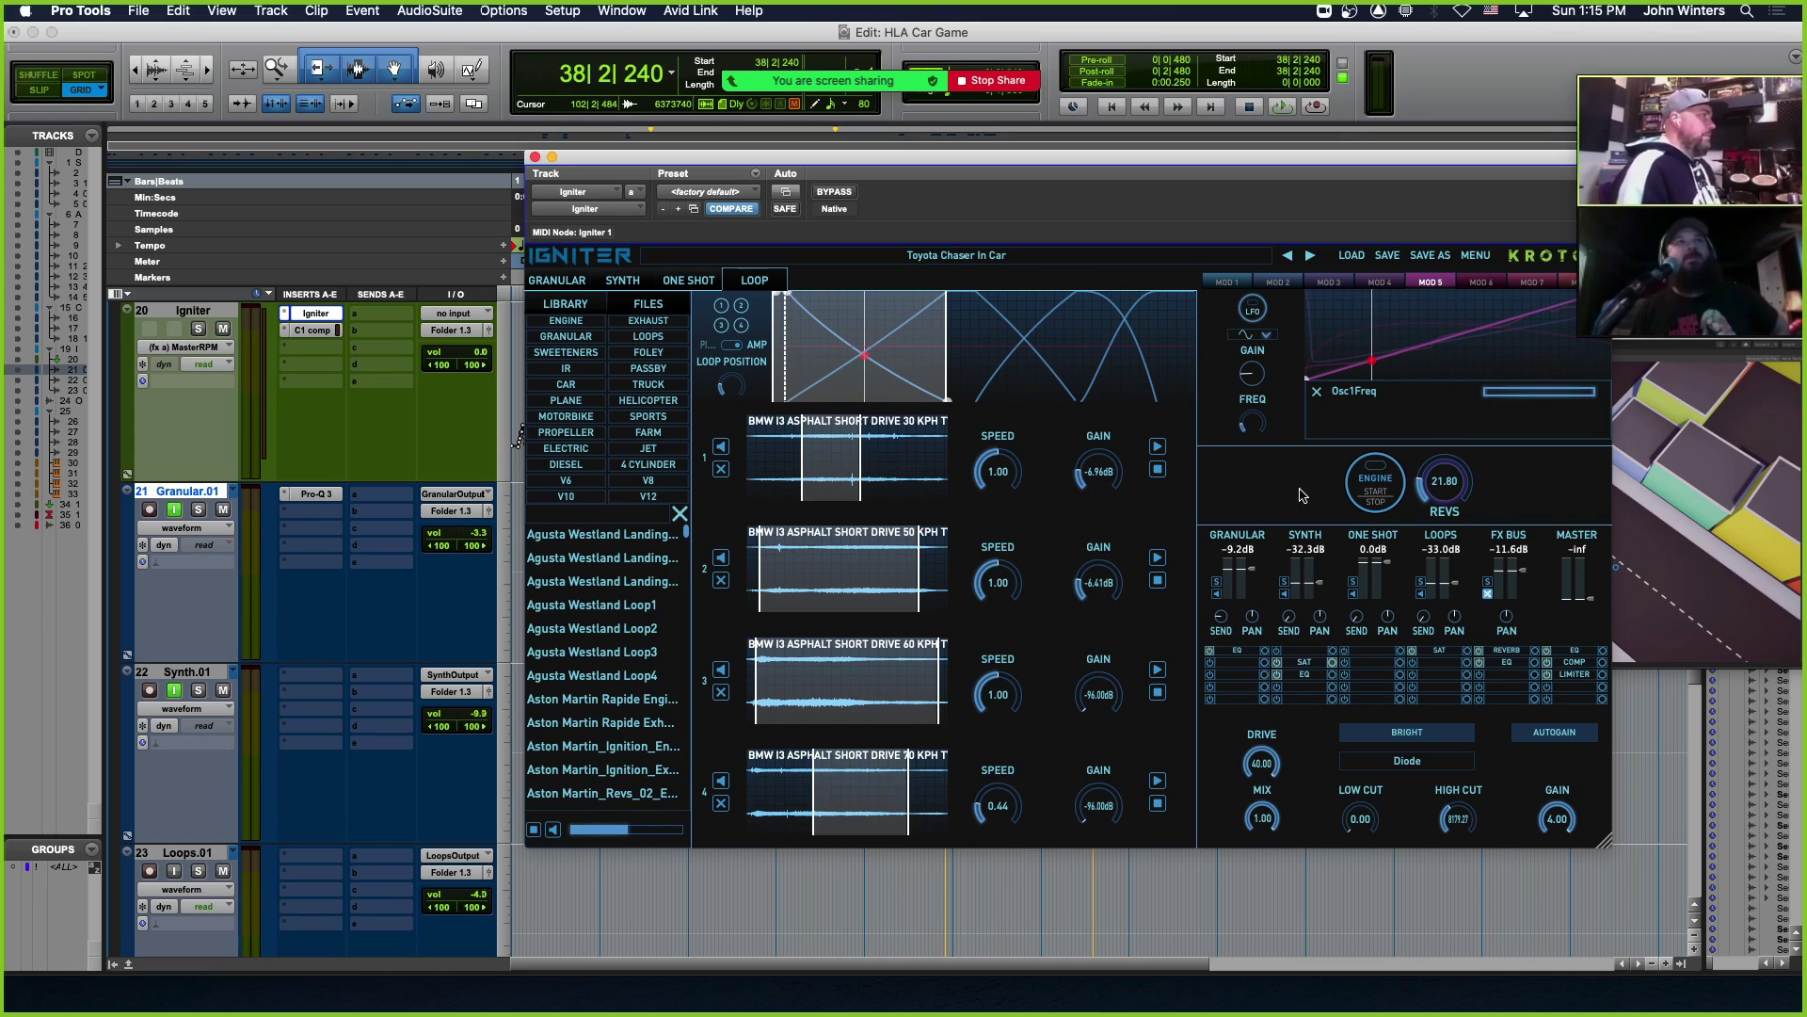
left_click_drag(1439, 471, 1439, 360)
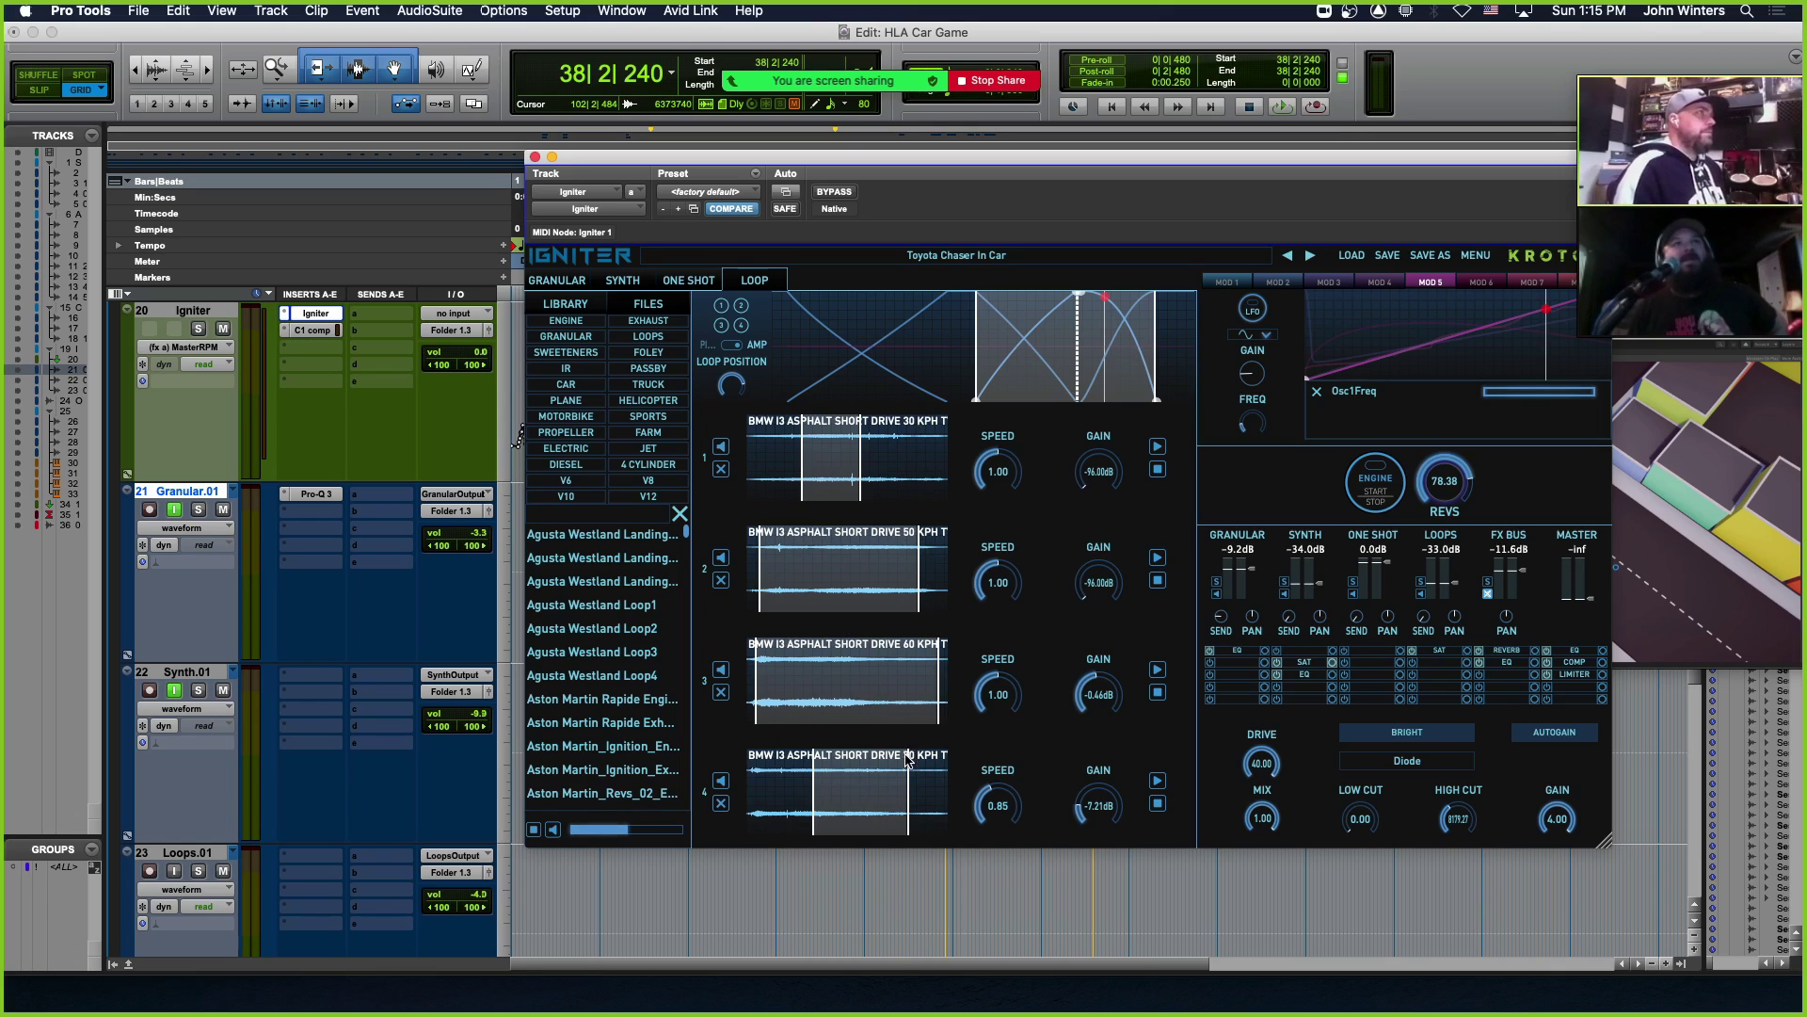
mouse_move(1429, 488)
left_mouse_down()
mouse_move(1447, 501)
mouse_move(1448, 467)
mouse_move(1419, 566)
mouse_move(1412, 481)
left_mouse_up()
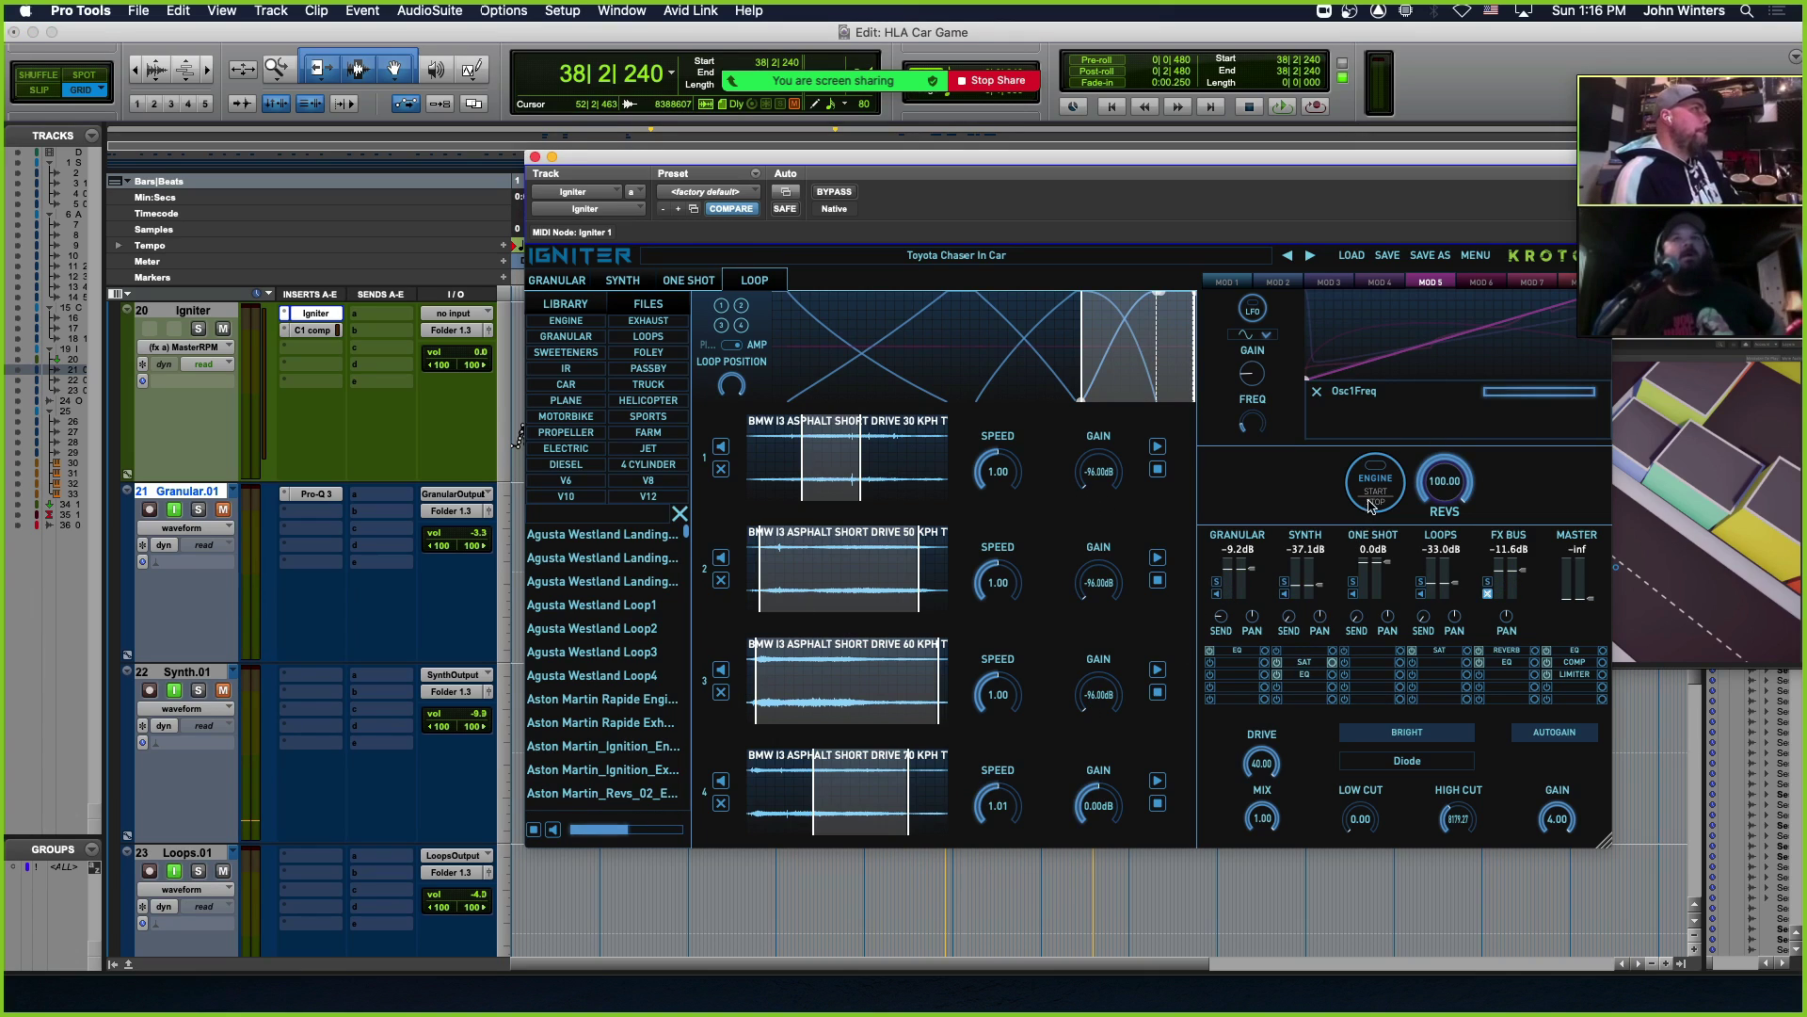
left_click_drag(1471, 475, 1447, 626)
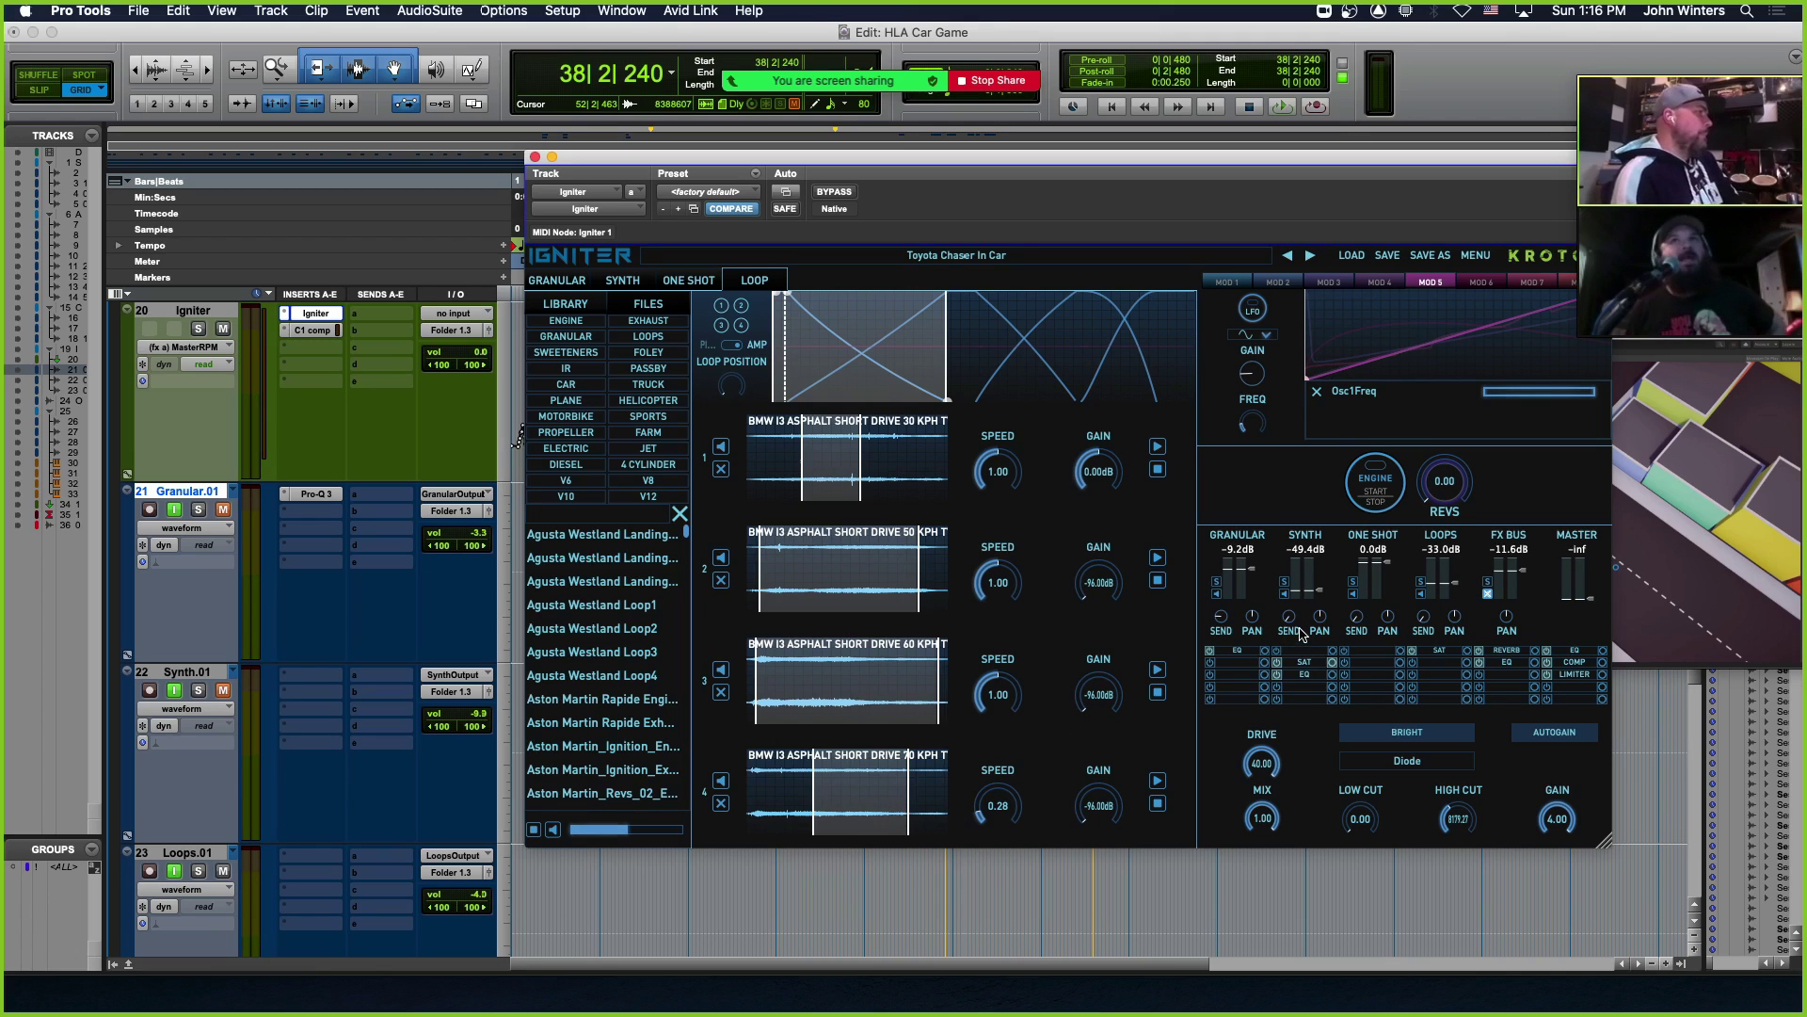
Start the Igniter engine with the Granular.01, Synth.01 and Loops.01 tracks in view
scroll(616, 897, "down", 3)
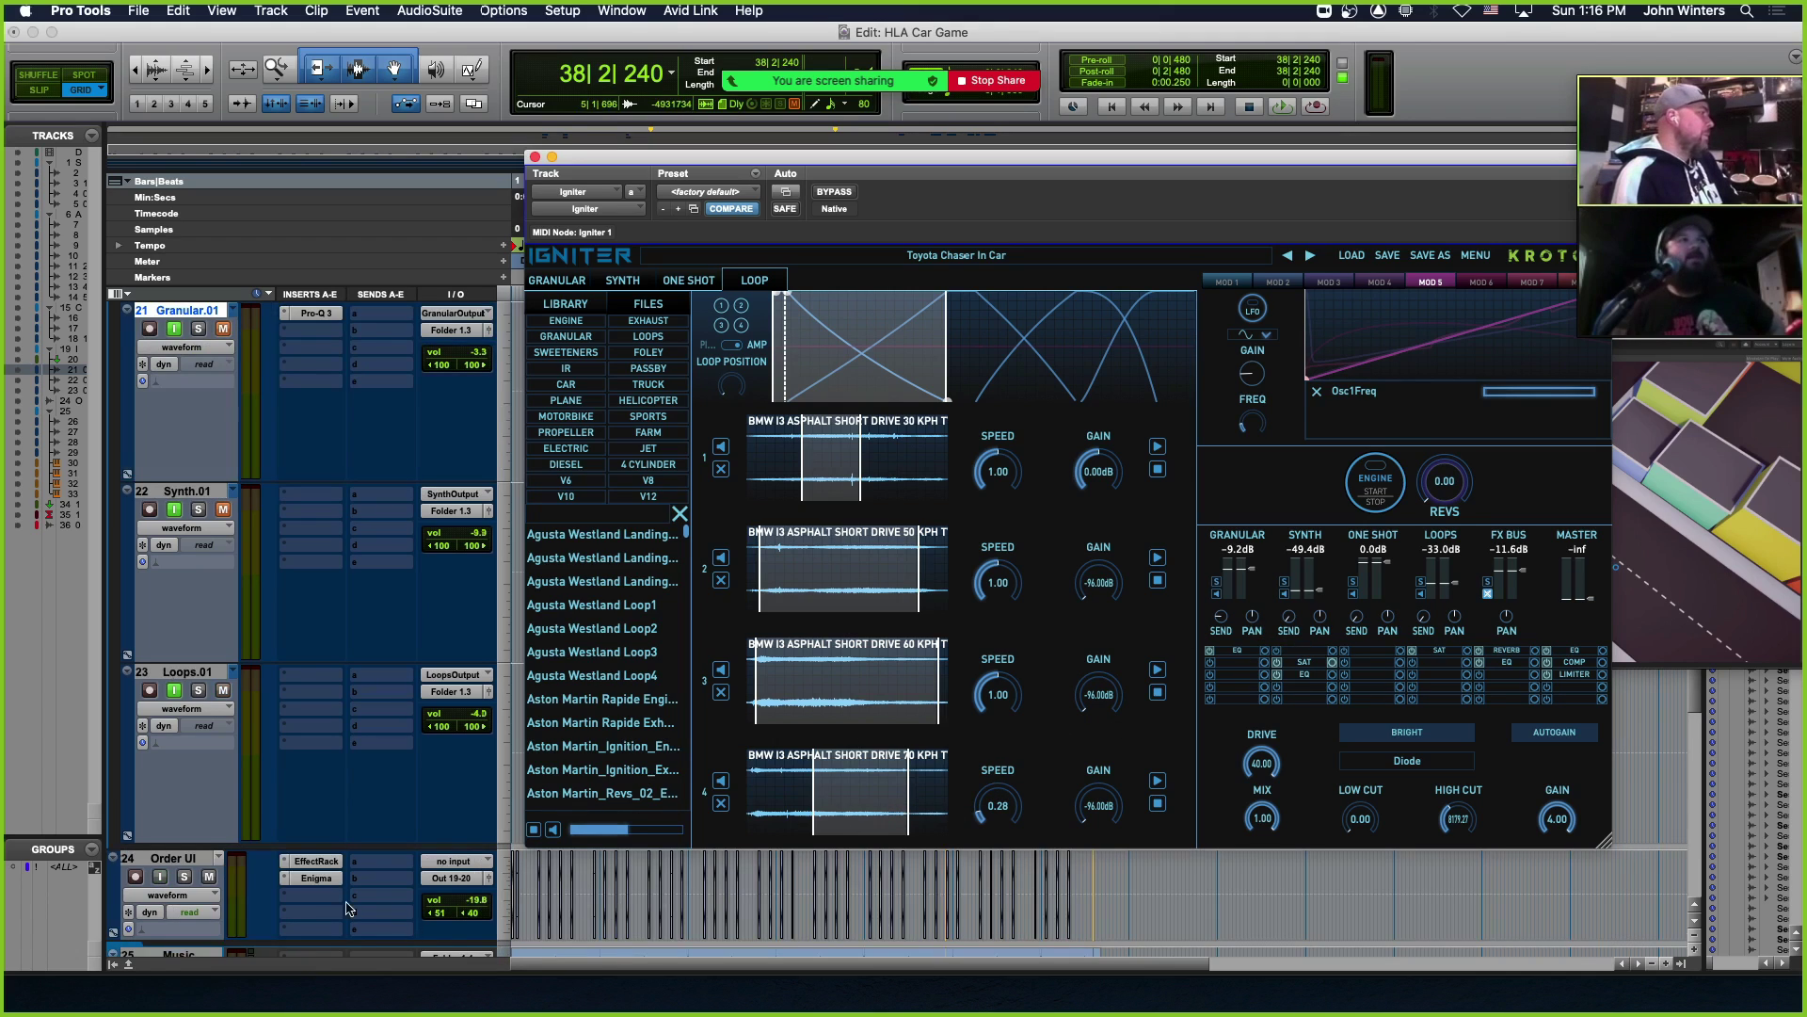
left_click(1375, 477)
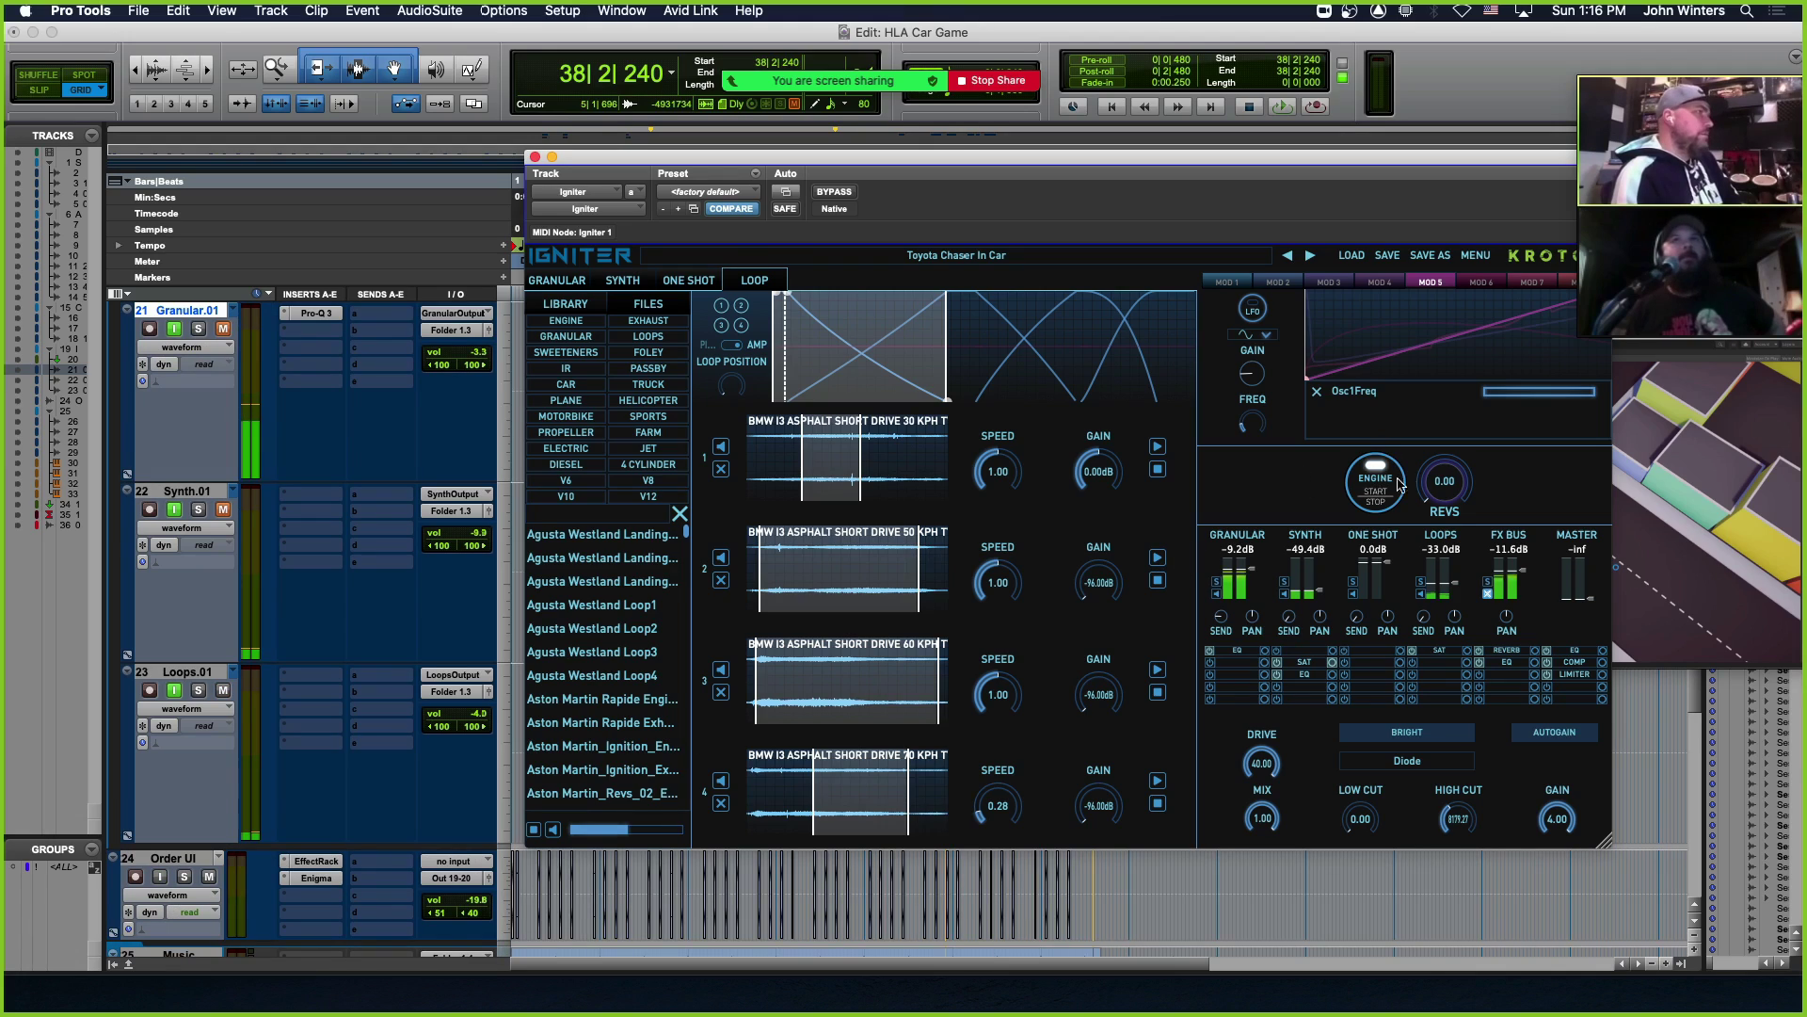
Raise the Loops.01 track volume to +9.7 with Igniter revving slightly, return the revs to 0 and stop the engine
left_click_drag(1448, 505, 1448, 497)
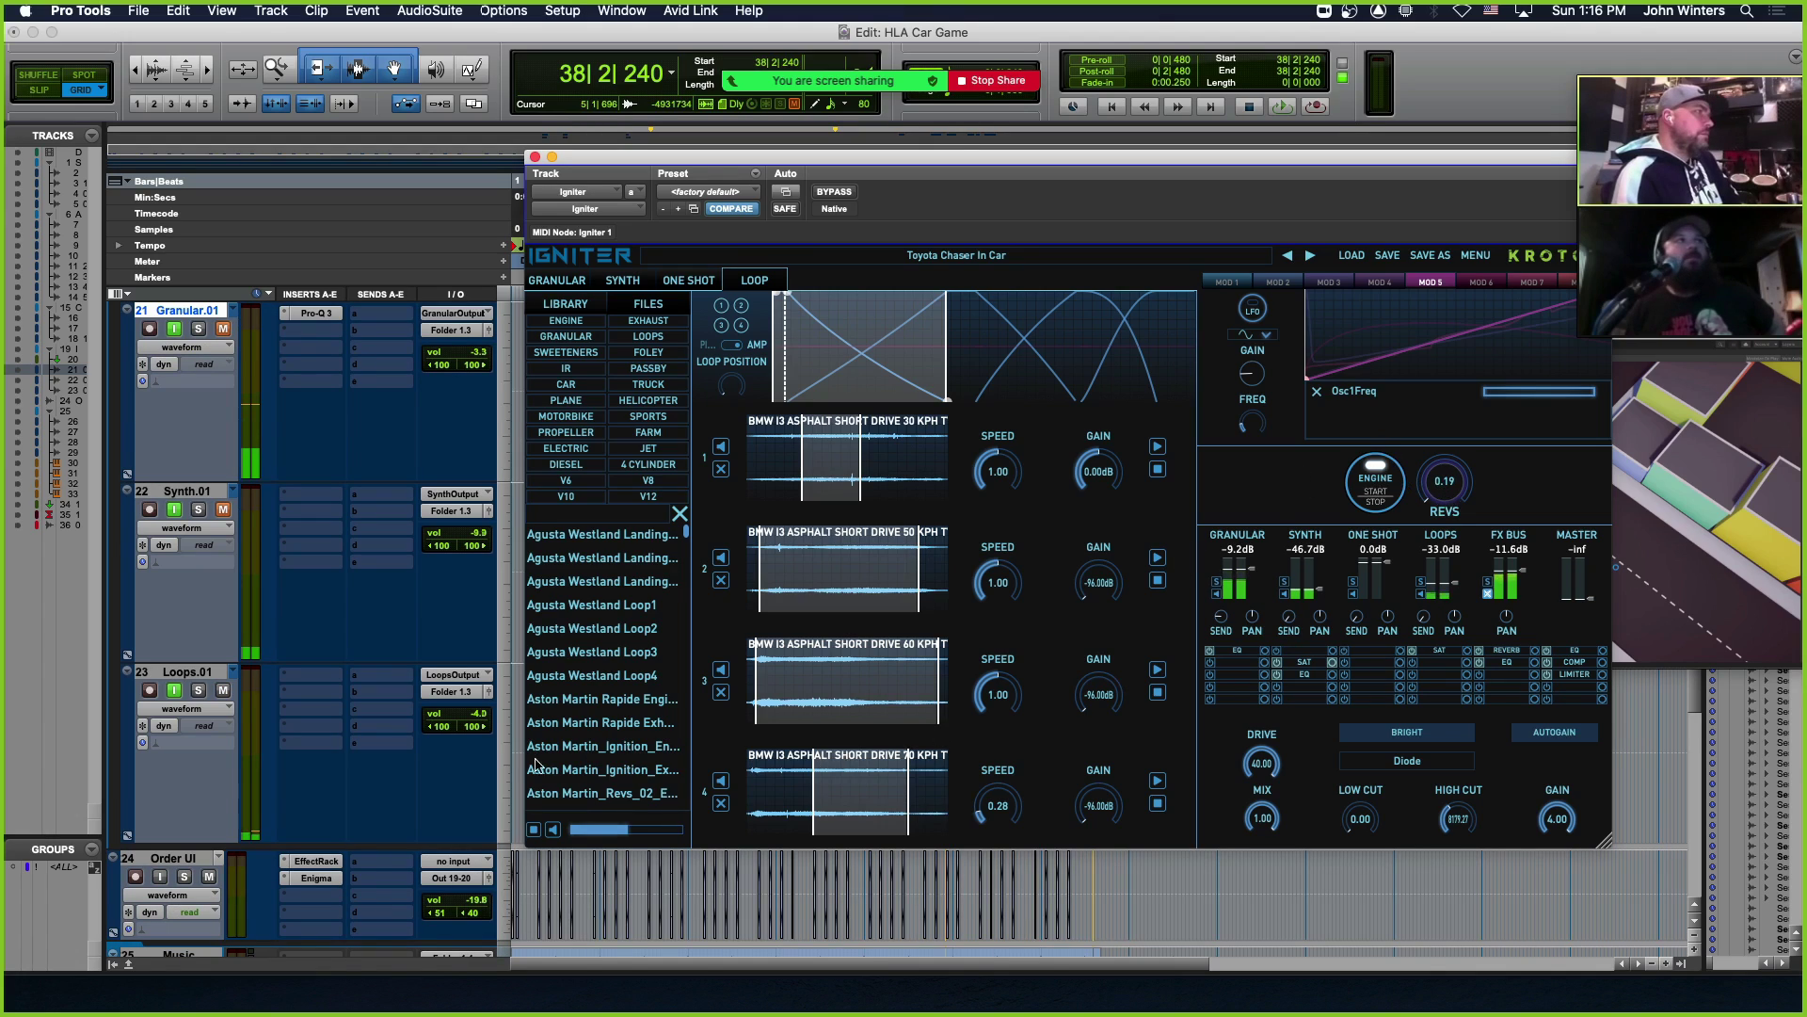
left_click_drag(480, 713, 475, 681)
mouse_move(1445, 482)
left_mouse_down()
mouse_move(1443, 339)
mouse_move(1441, 512)
left_mouse_up()
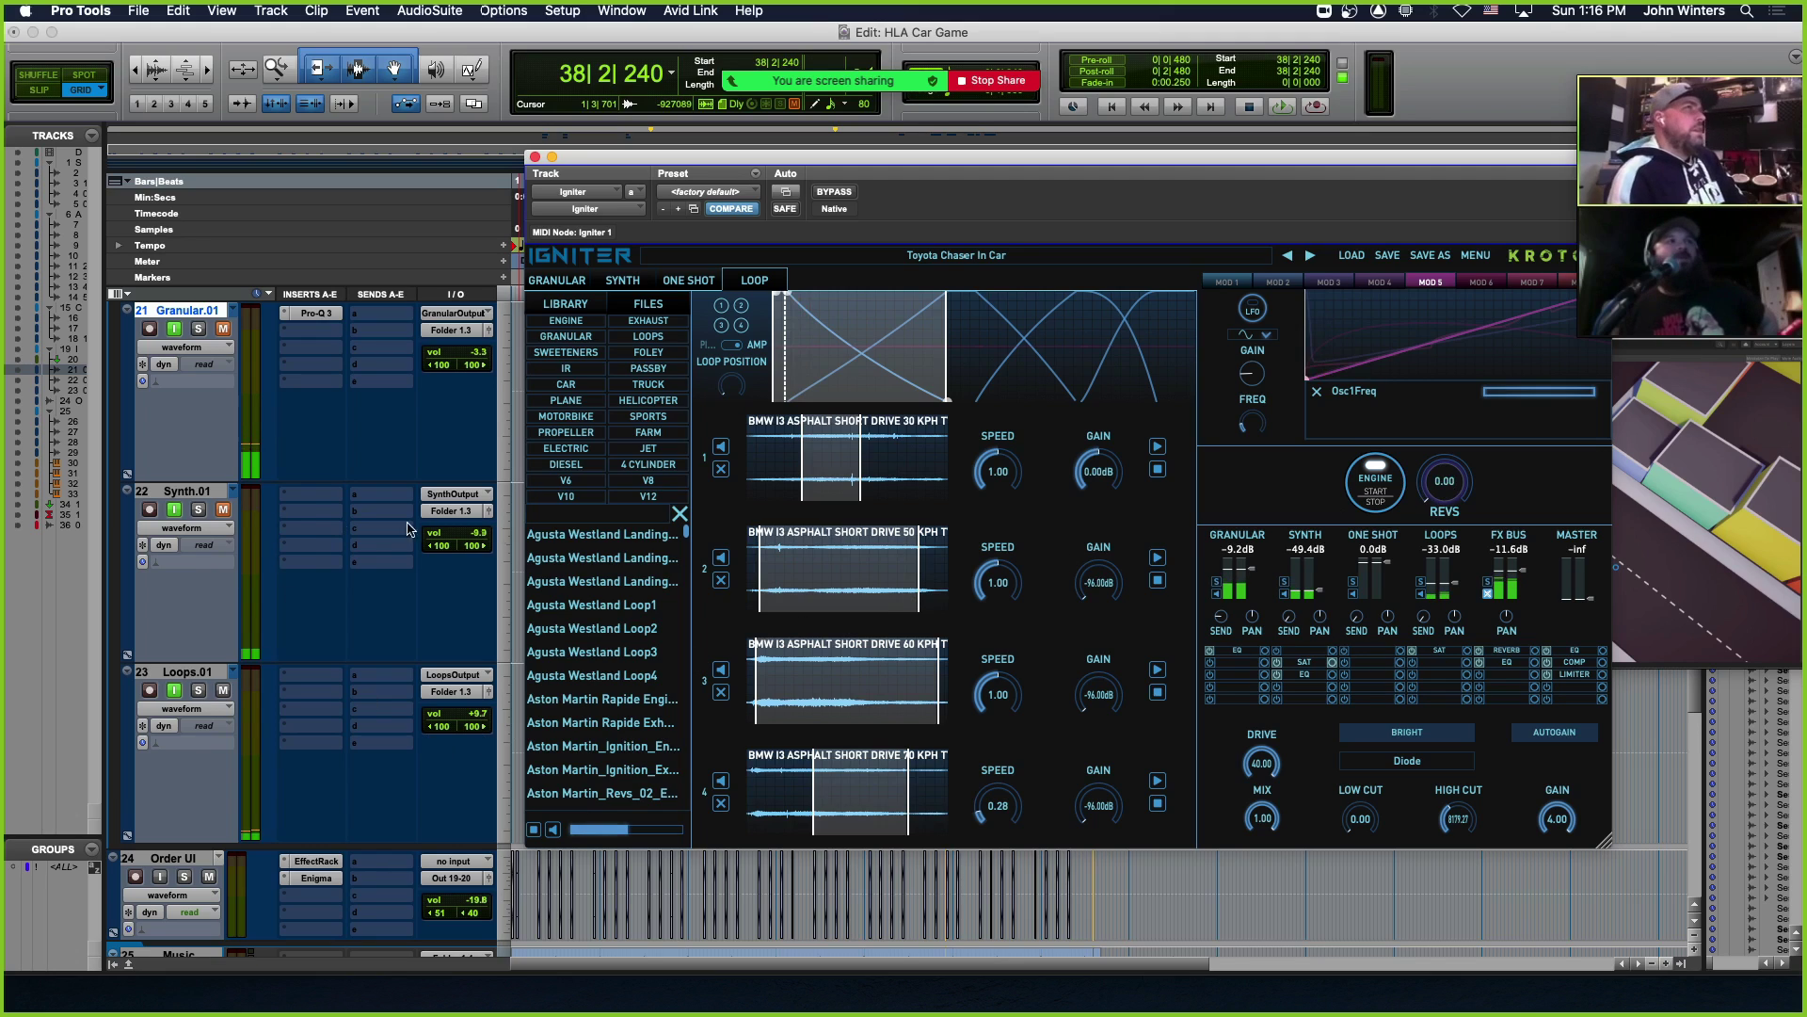
left_click(1380, 482)
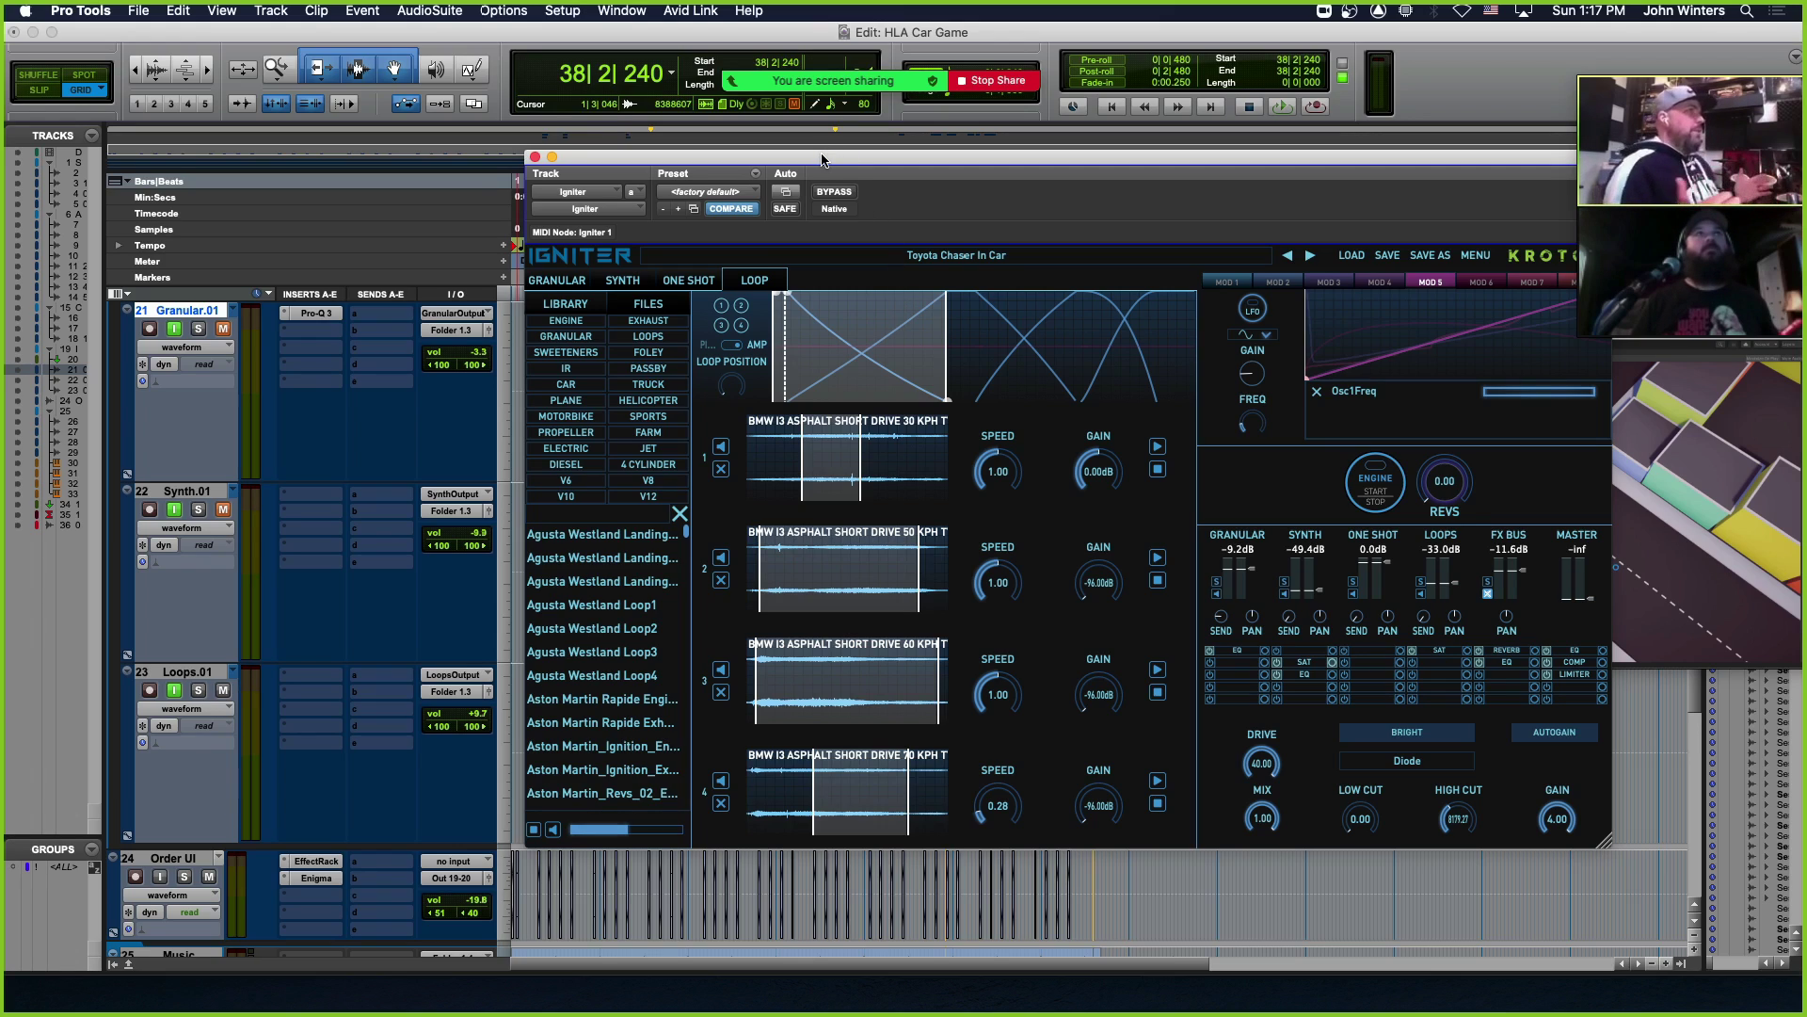
Uncover the timeline and select 3|4|480 to 19|2|480 across the Granular.01, Synth.01 and Loops.01 tracks
left_click_drag(823, 161, 534, 230)
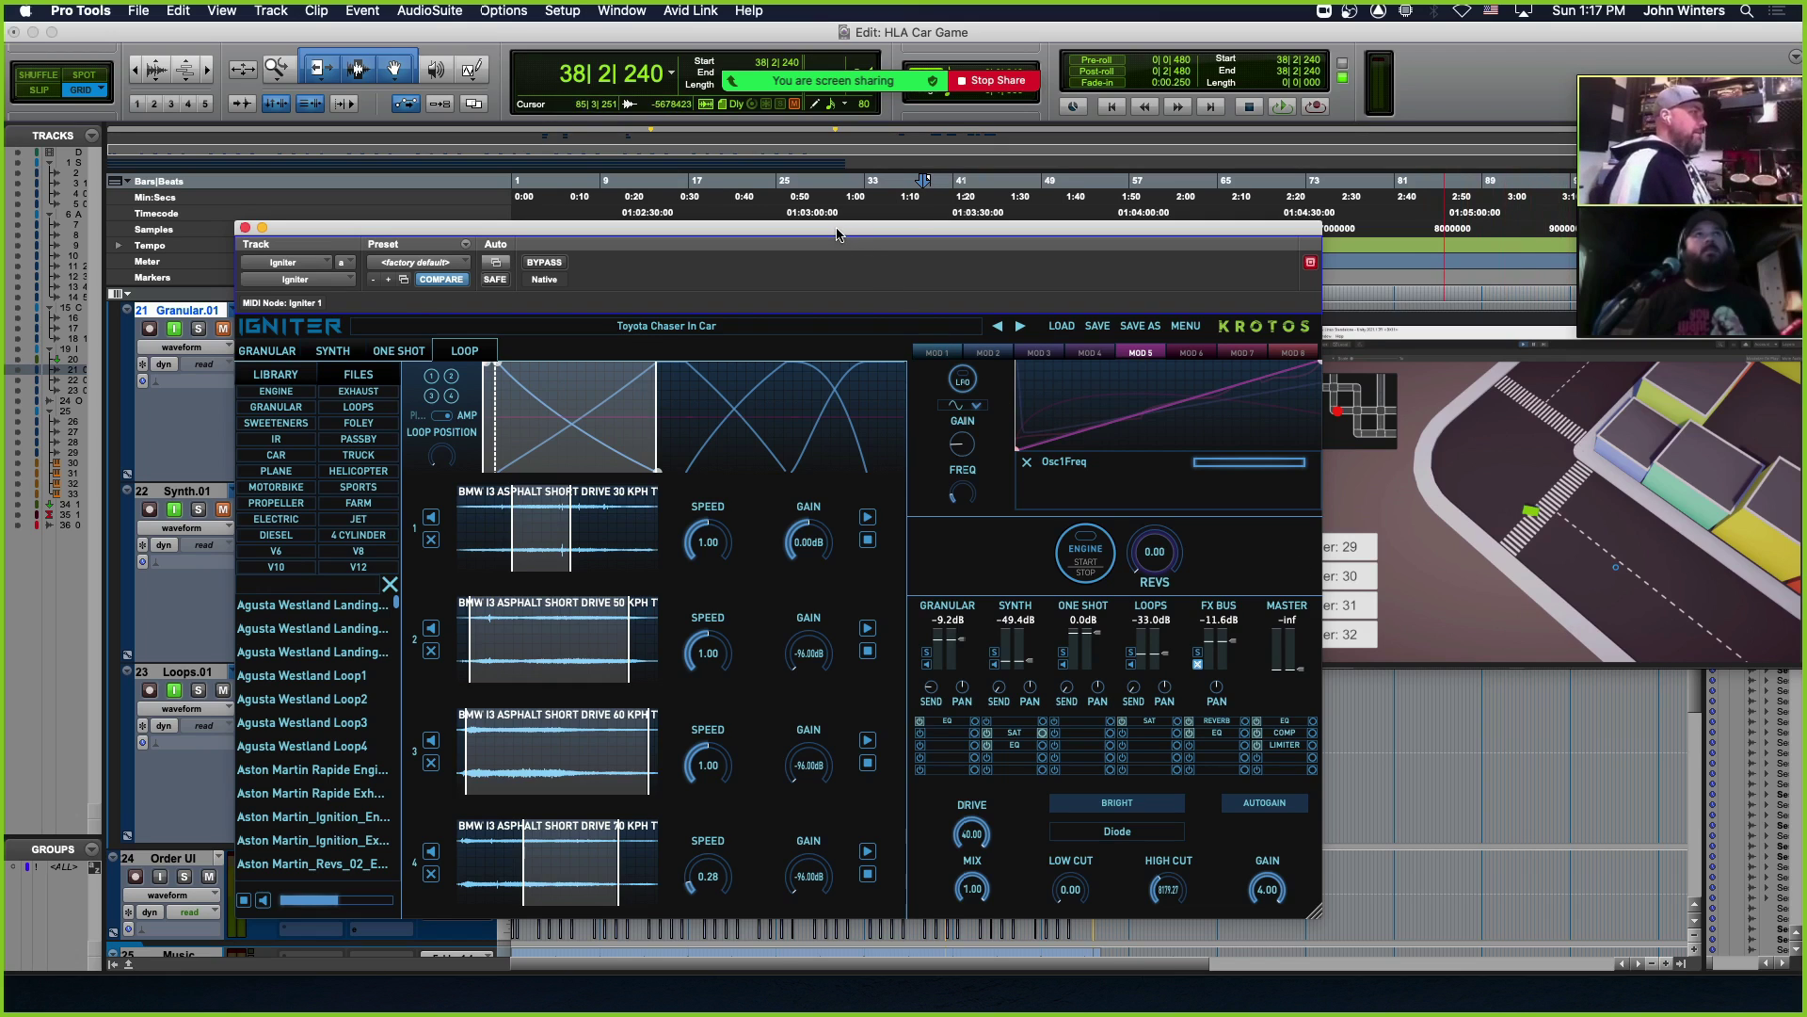
left_click_drag(838, 234, 1338, 253)
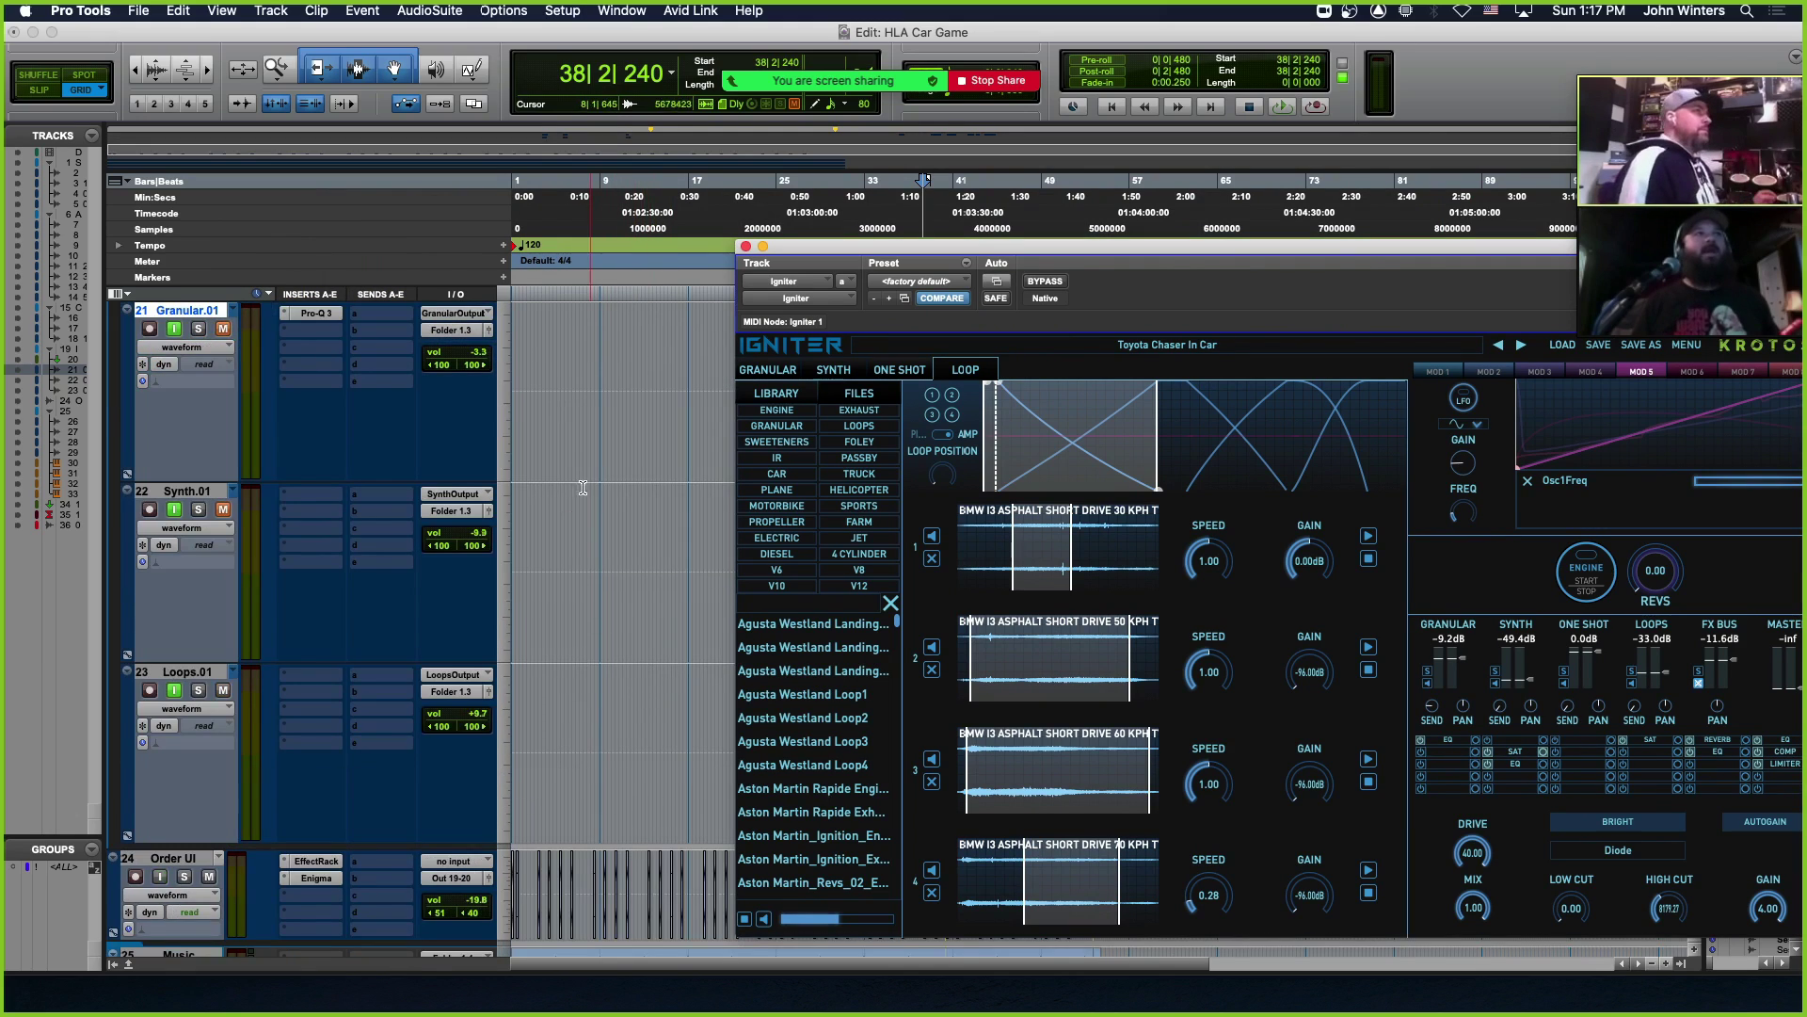
mouse_move(550, 466)
left_mouse_down()
mouse_move(600, 668)
mouse_move(690, 702)
mouse_move(559, 527)
mouse_move(553, 475)
left_mouse_up()
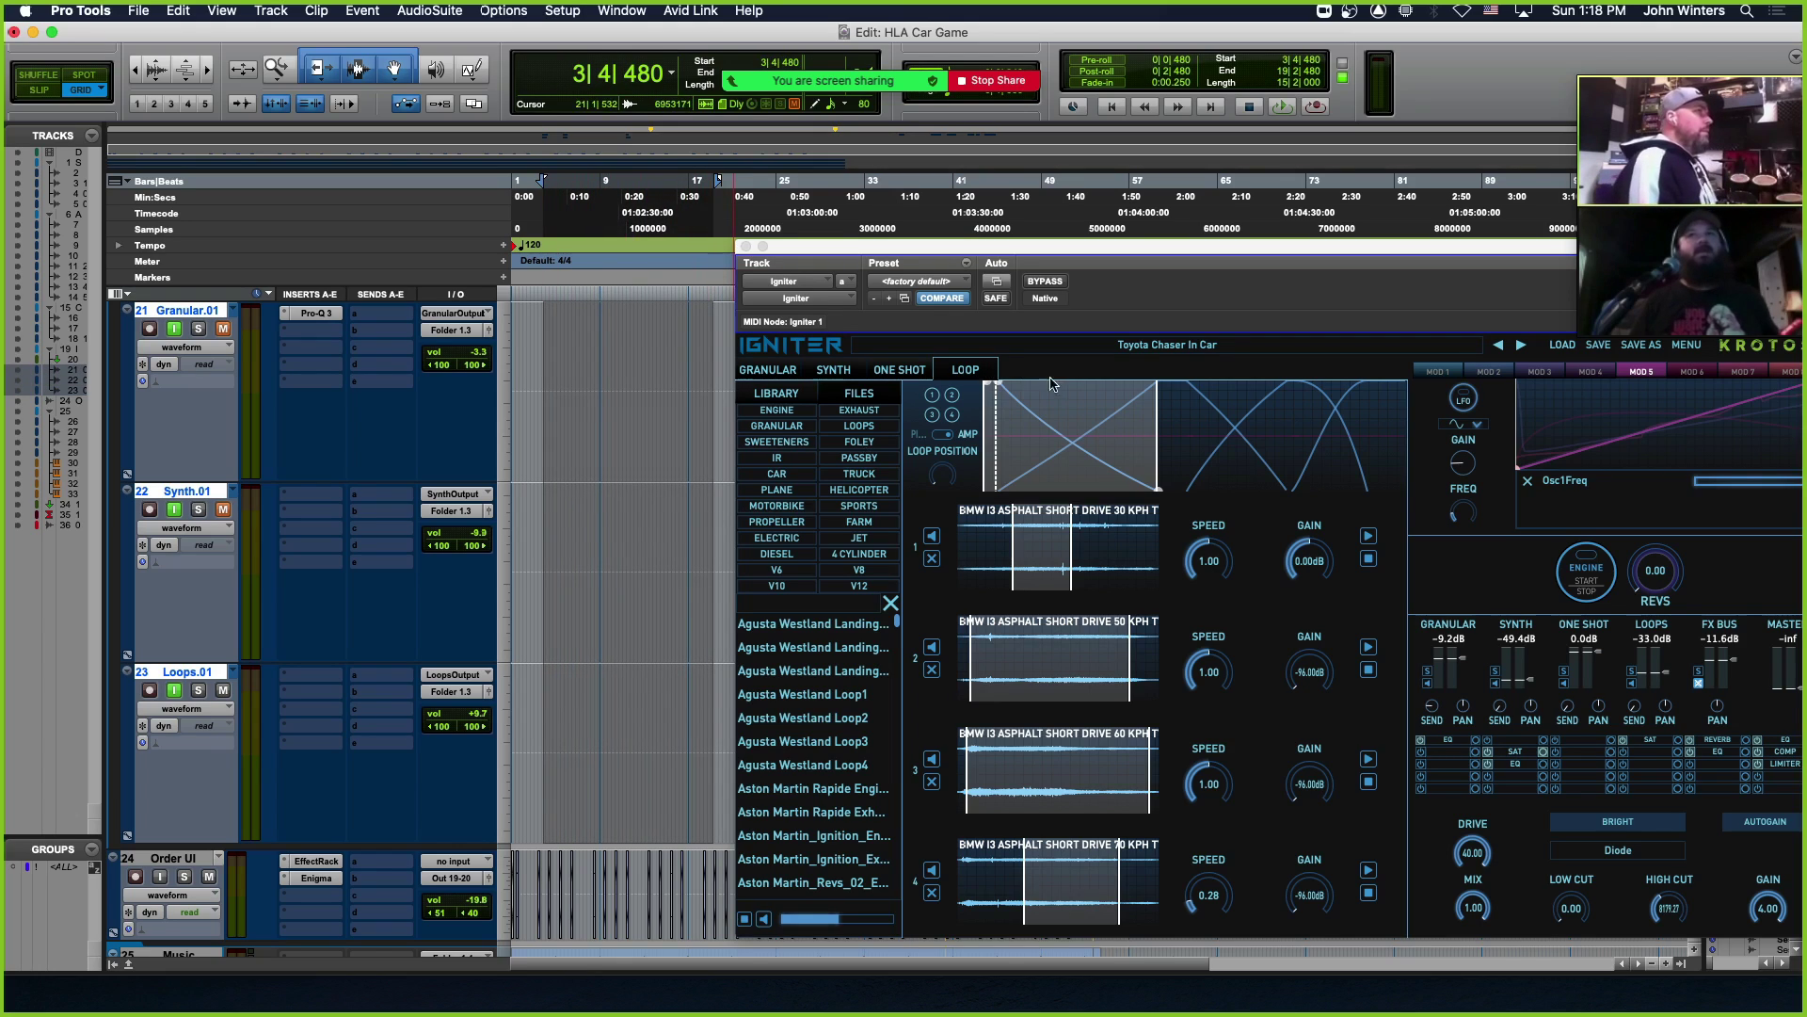
left_click_drag(978, 245, 703, 206)
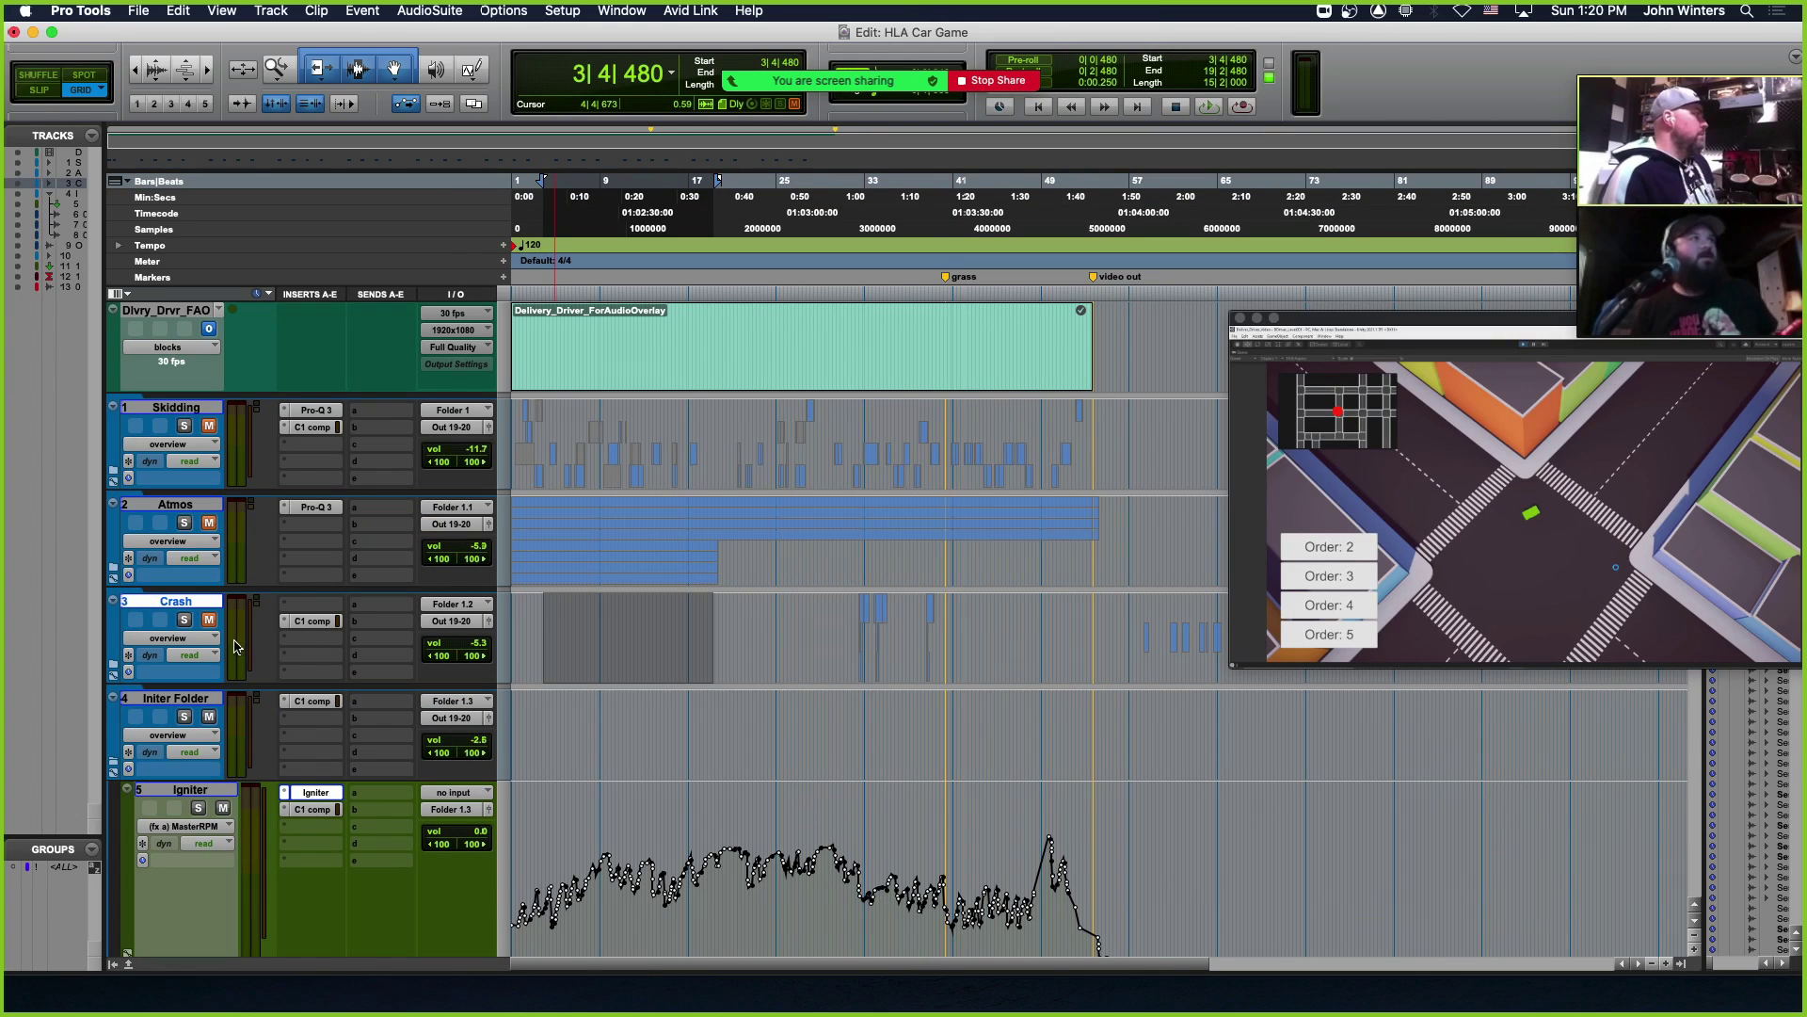
Select the MasterRPM automation on the Igniter track from 5|3|720 to 21|3|000
scroll(439, 646, "down", 5)
scroll(439, 646, "down", 5)
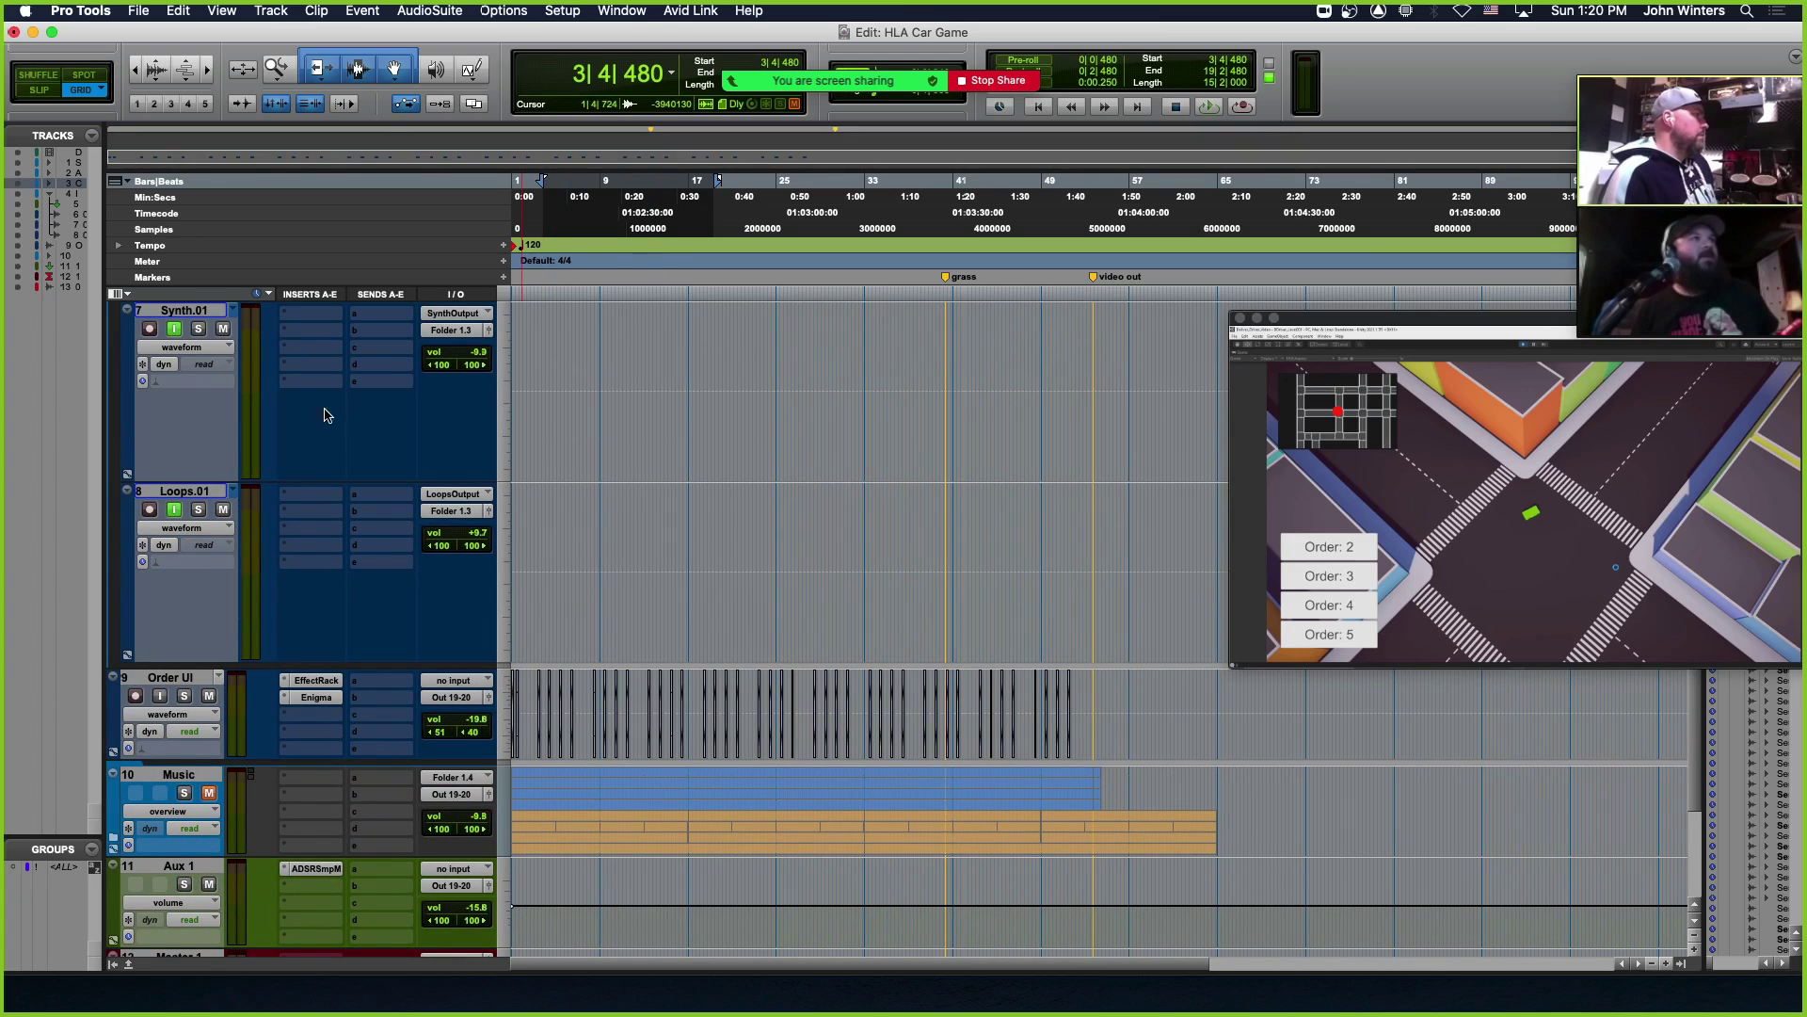
scroll(686, 795, "up", 4)
scroll(687, 799, "up", 2)
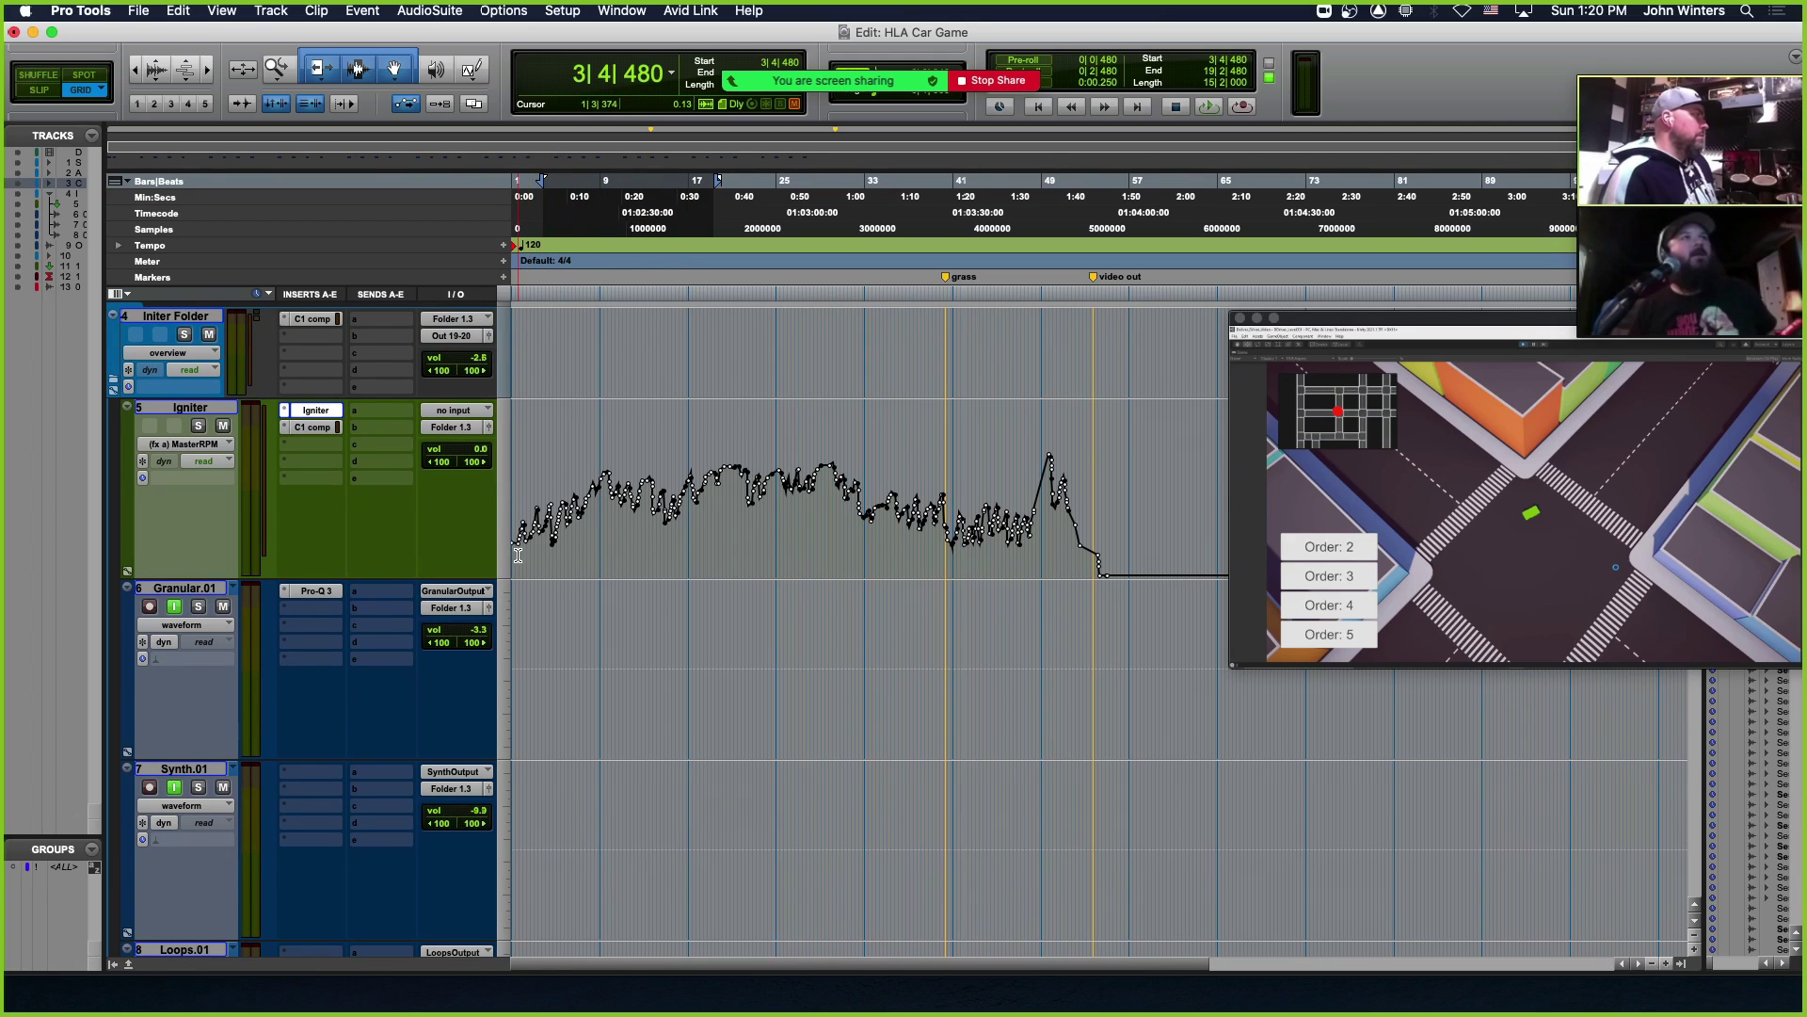
left_click_drag(562, 546, 737, 541)
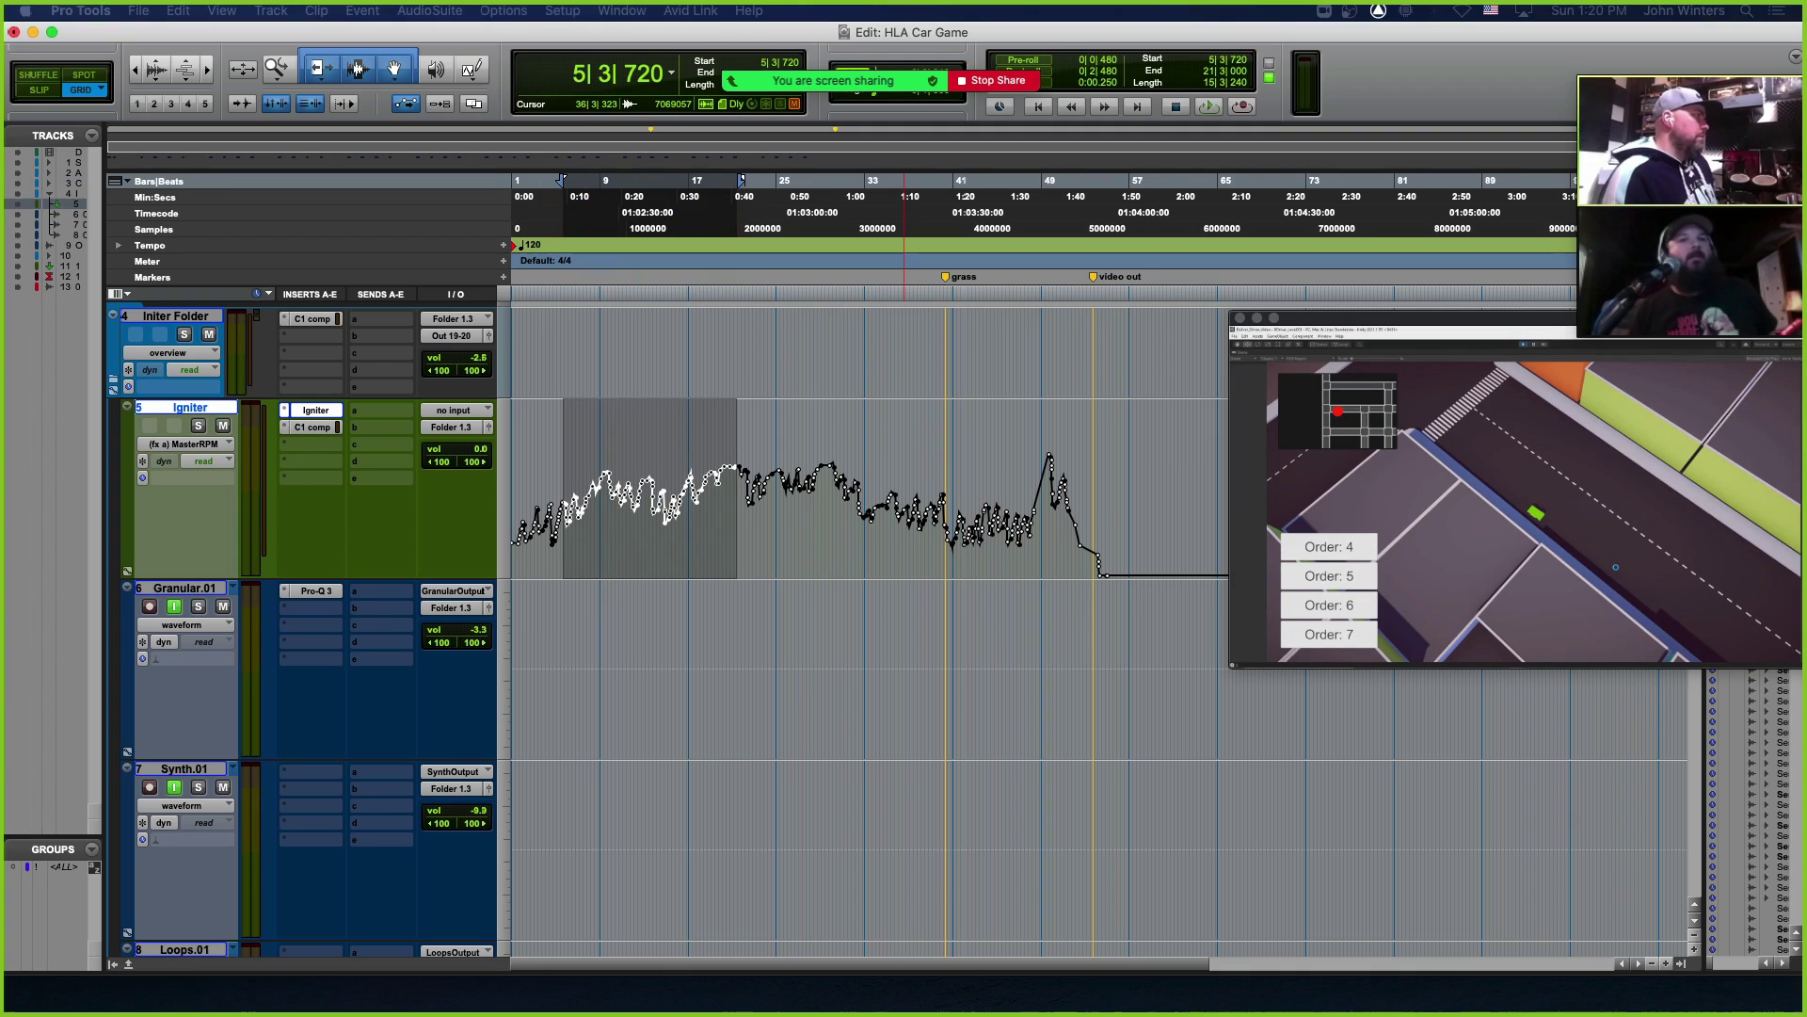
Bring the Igniter plug-in back into view and show its Granular section
left_click_drag(1130, 1014, 1184, 150)
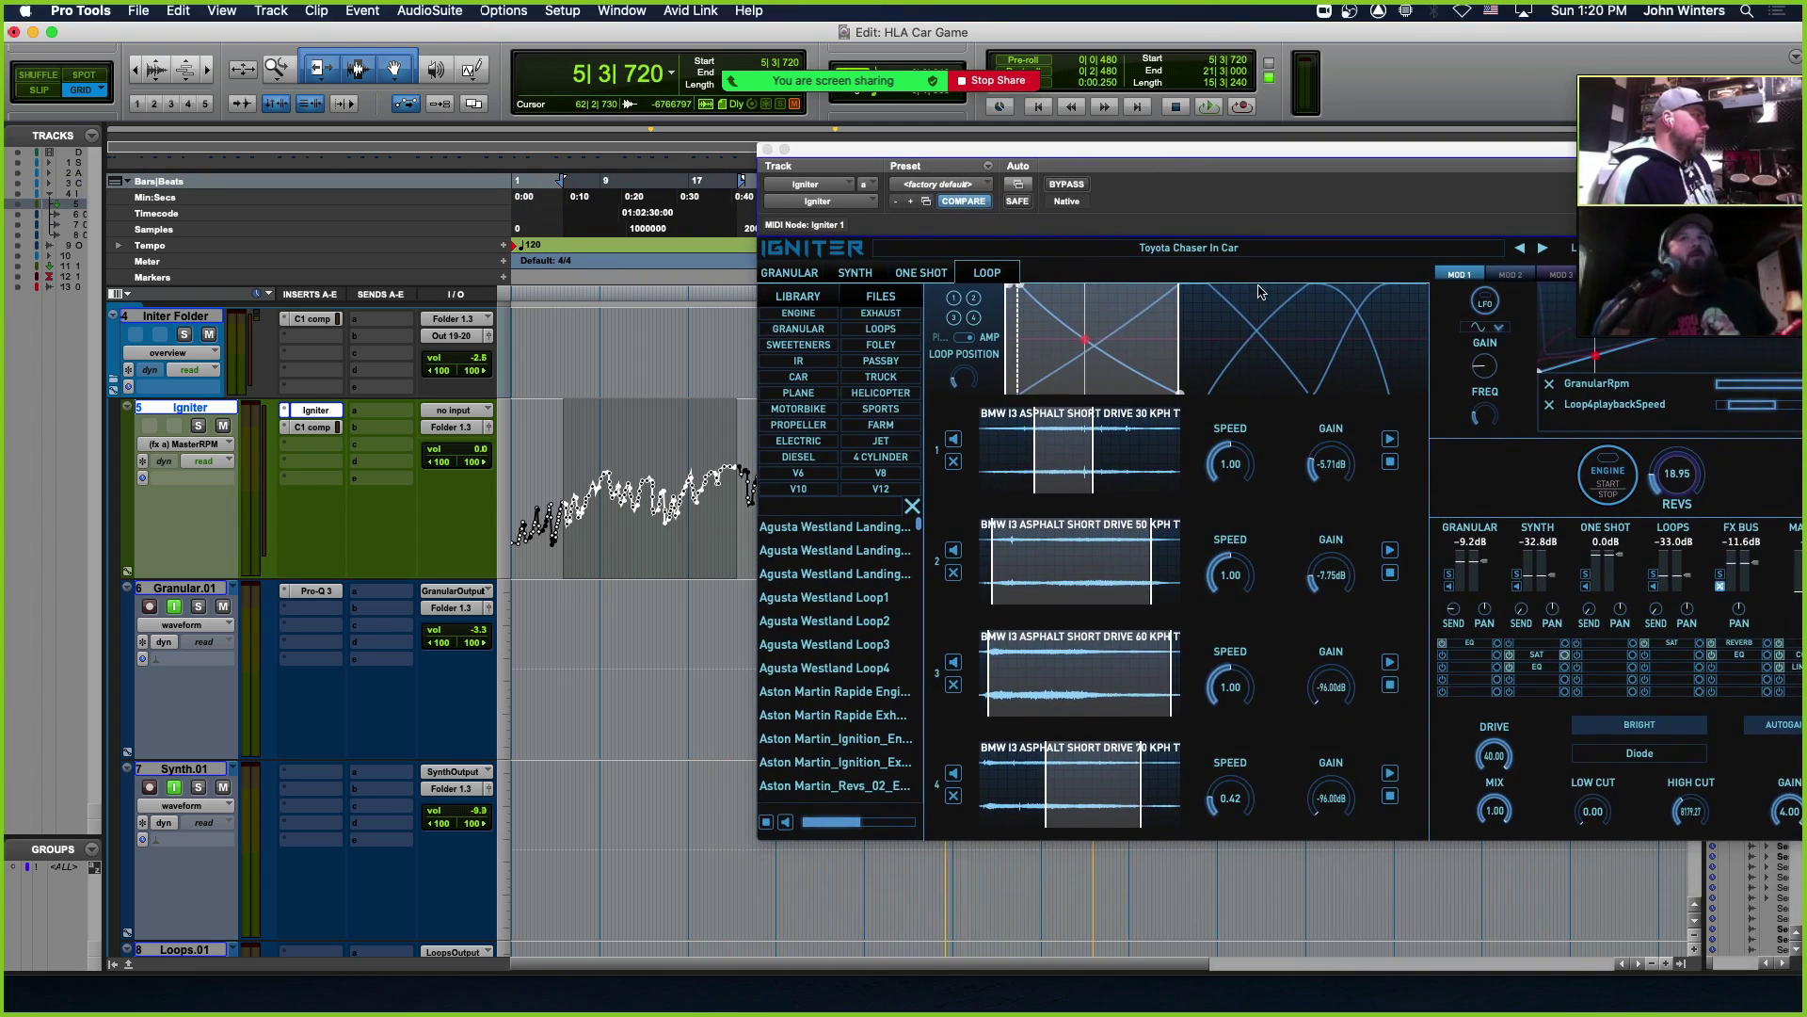
left_click(790, 273)
left_click(607, 529)
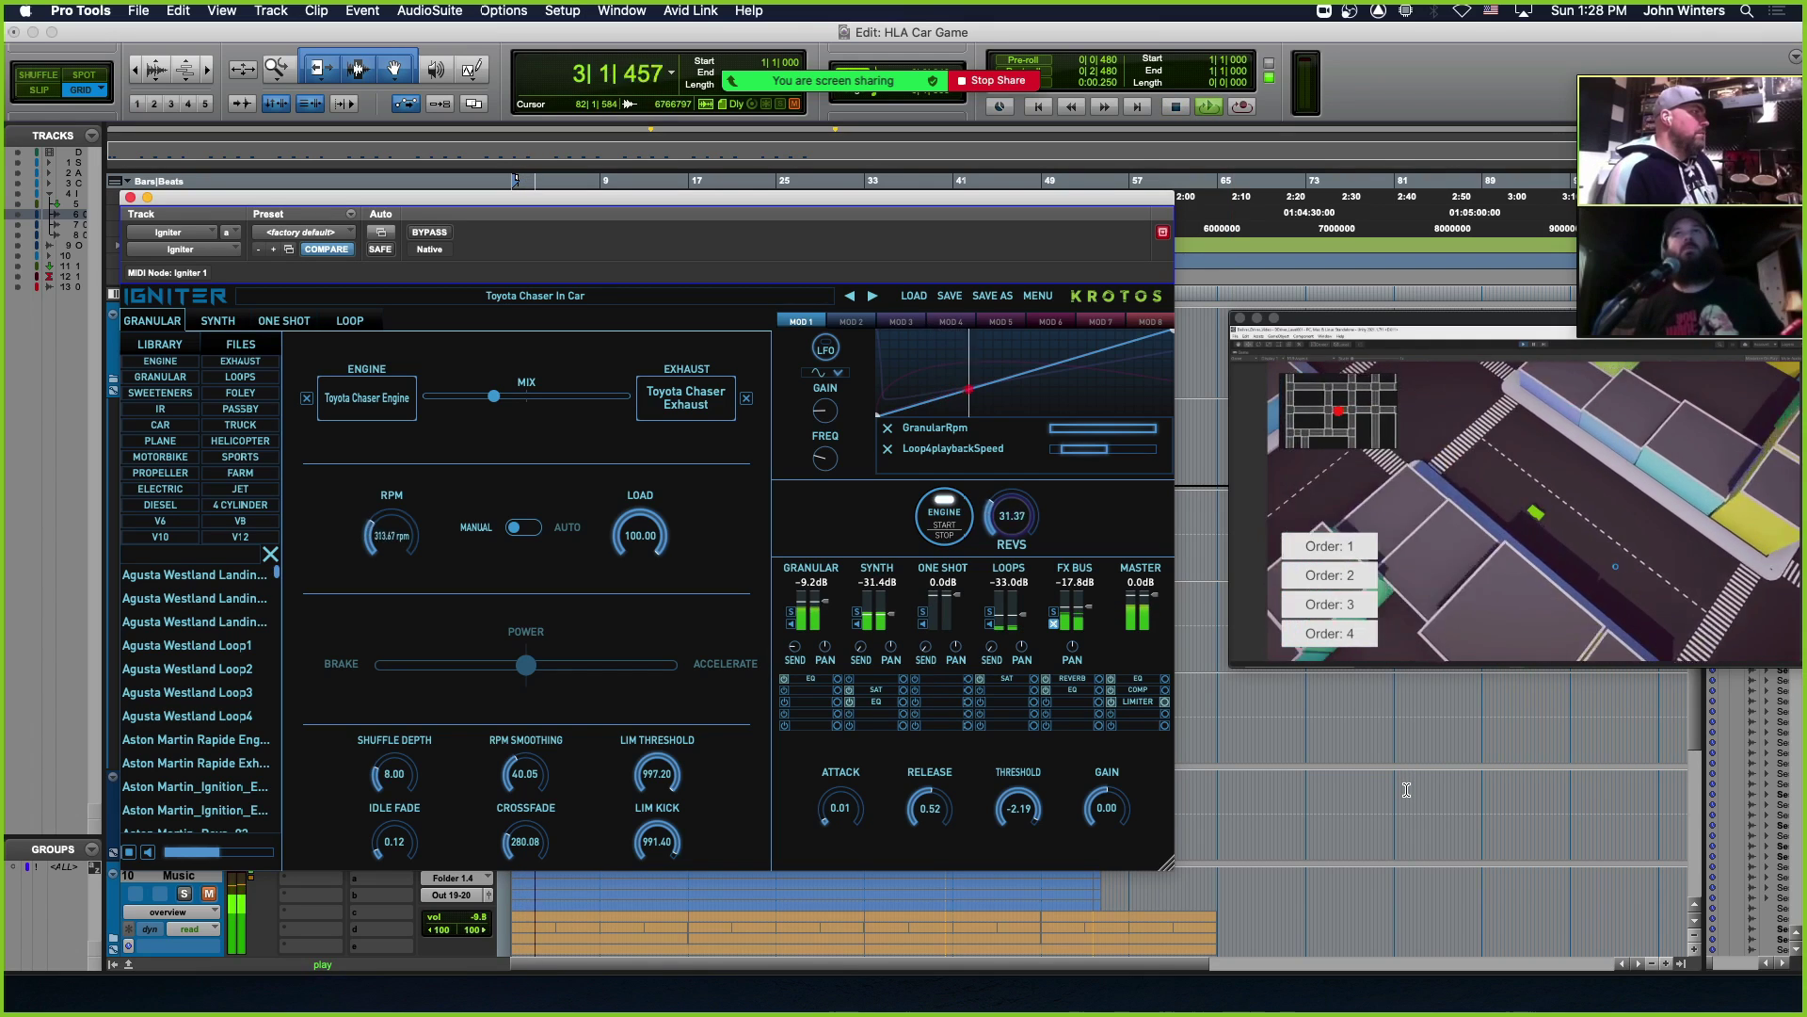
Look through Igniter's modulators MOD 2 to MOD 5 during playback and return to MOD 1
left_click(852, 323)
left_click(901, 322)
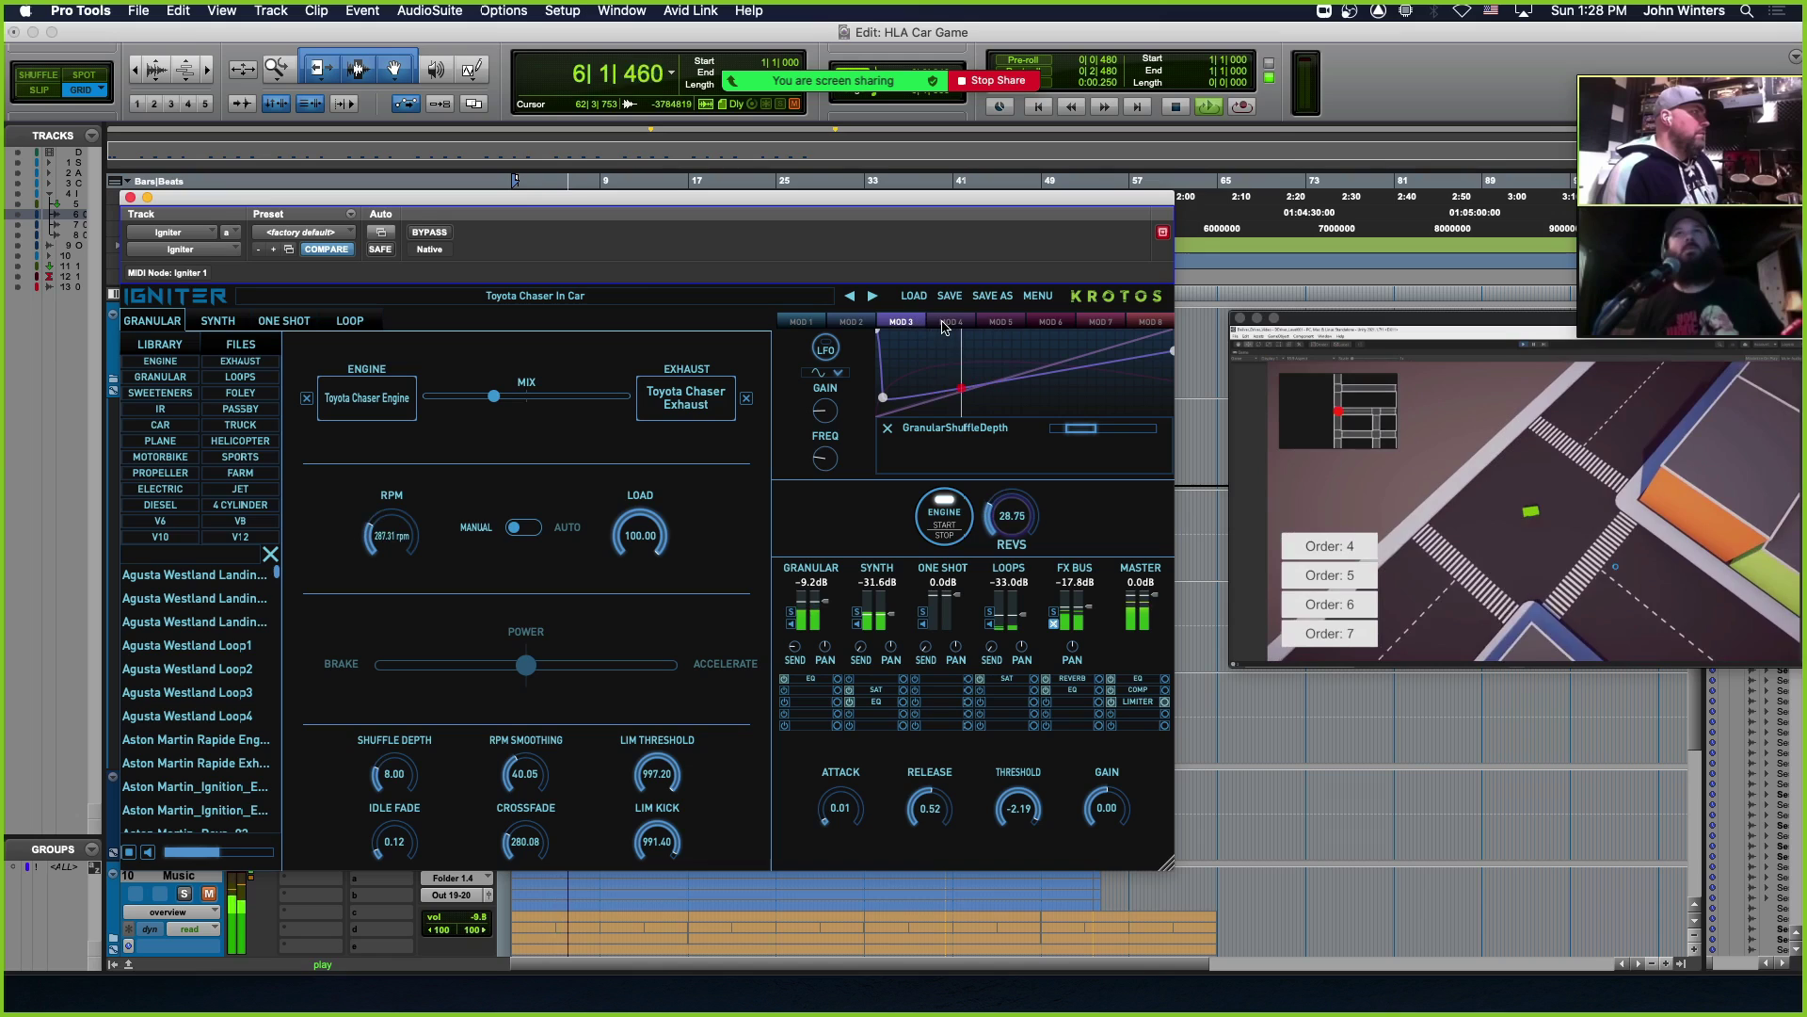
left_click(949, 323)
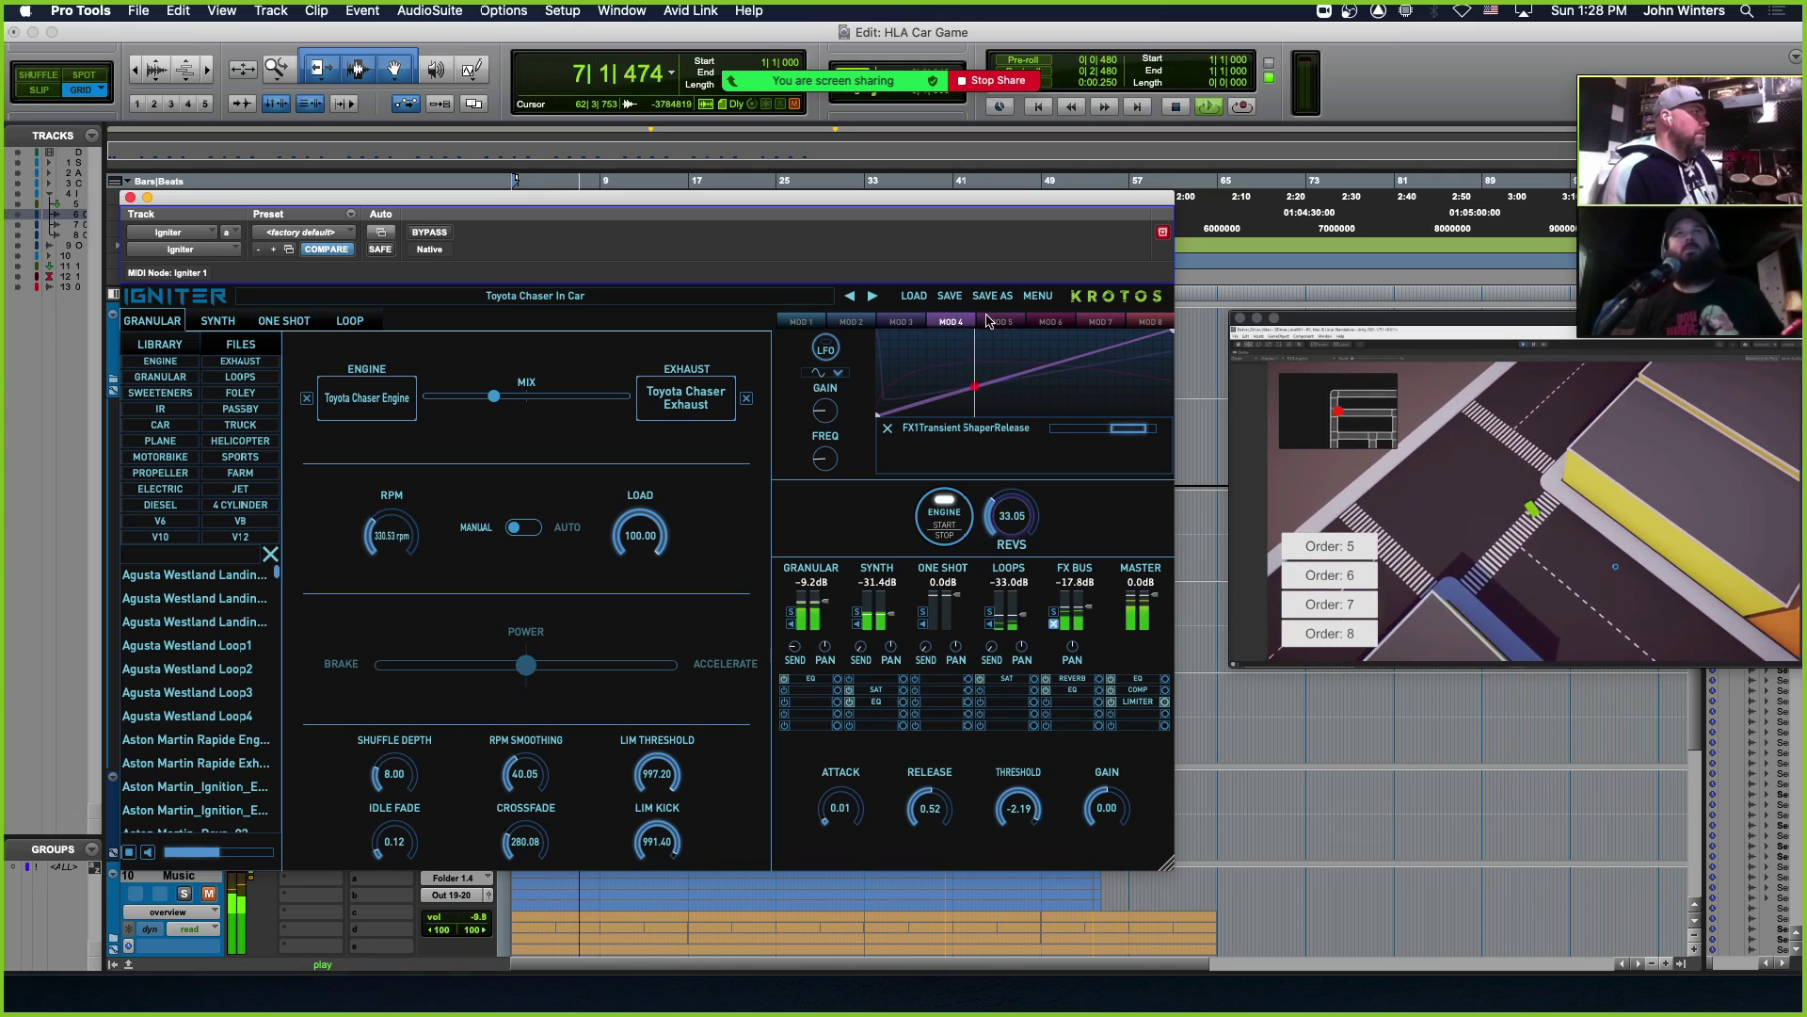
left_click(996, 322)
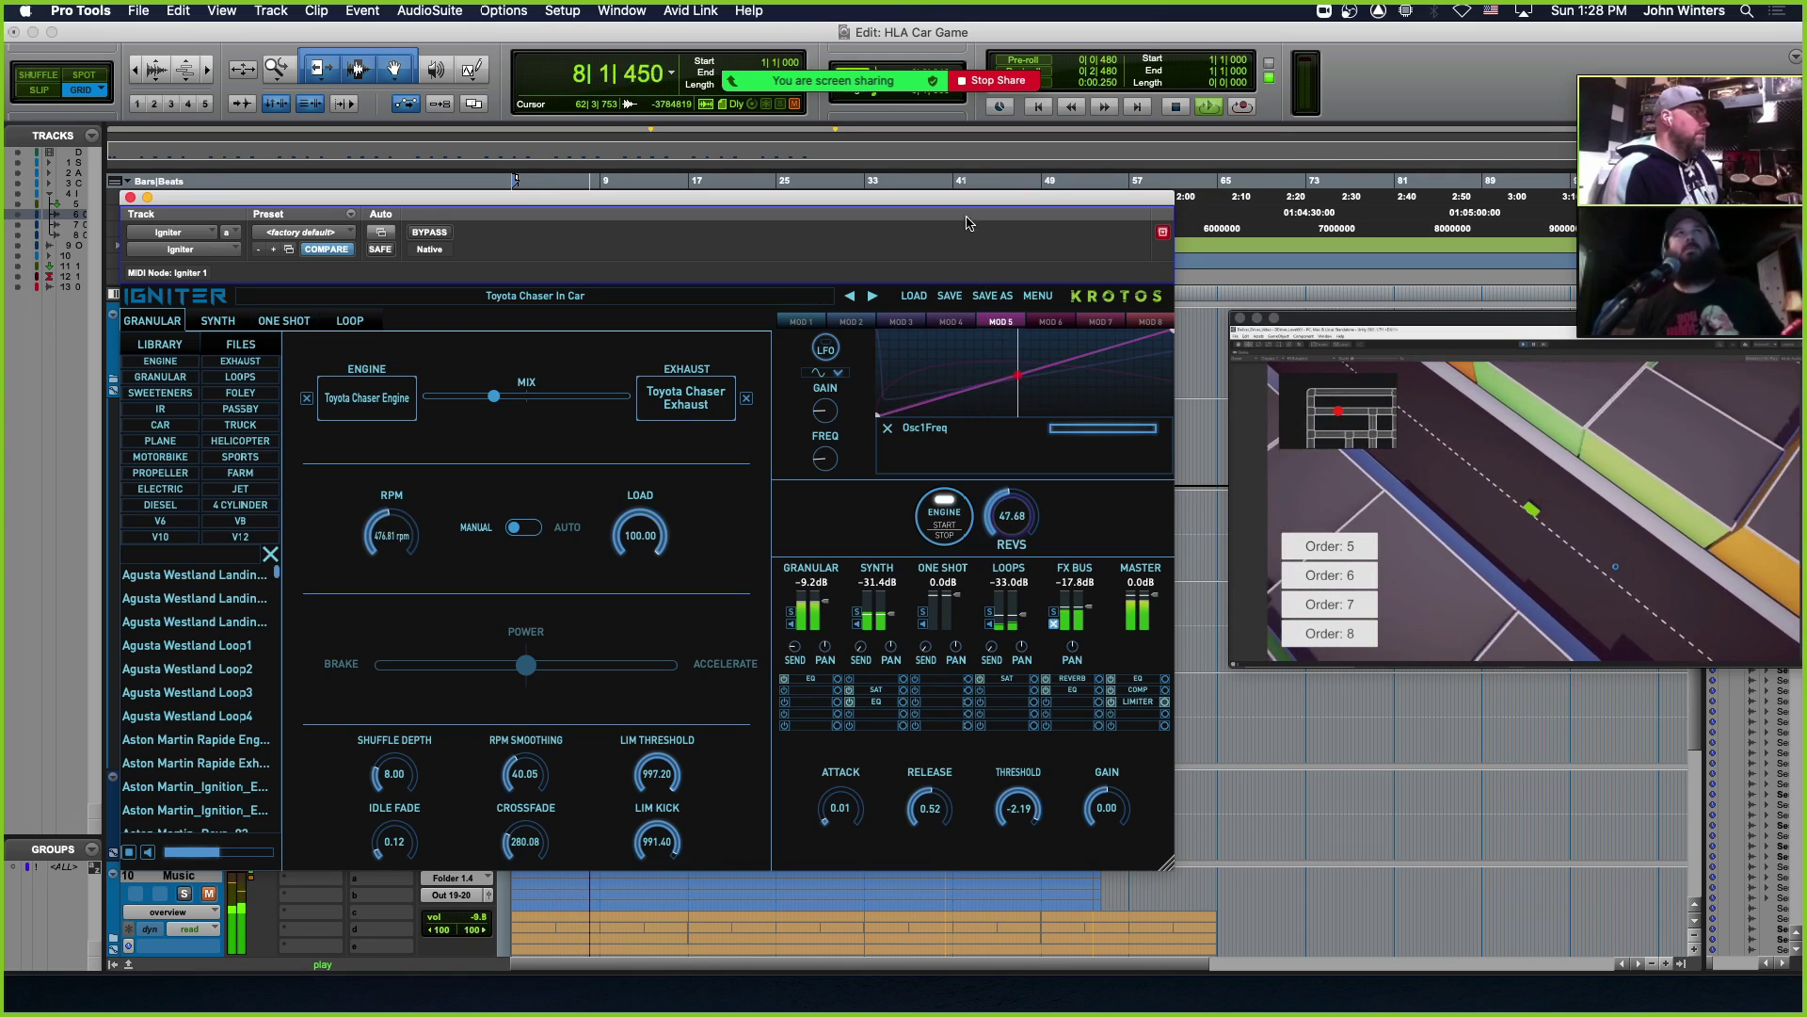
left_click(799, 323)
Compare the Igniter track's MasterRPM automation from 13|2|480 with the plug-in's moving revs during playback, and stop playback
left_click_drag(841, 209, 869, 599)
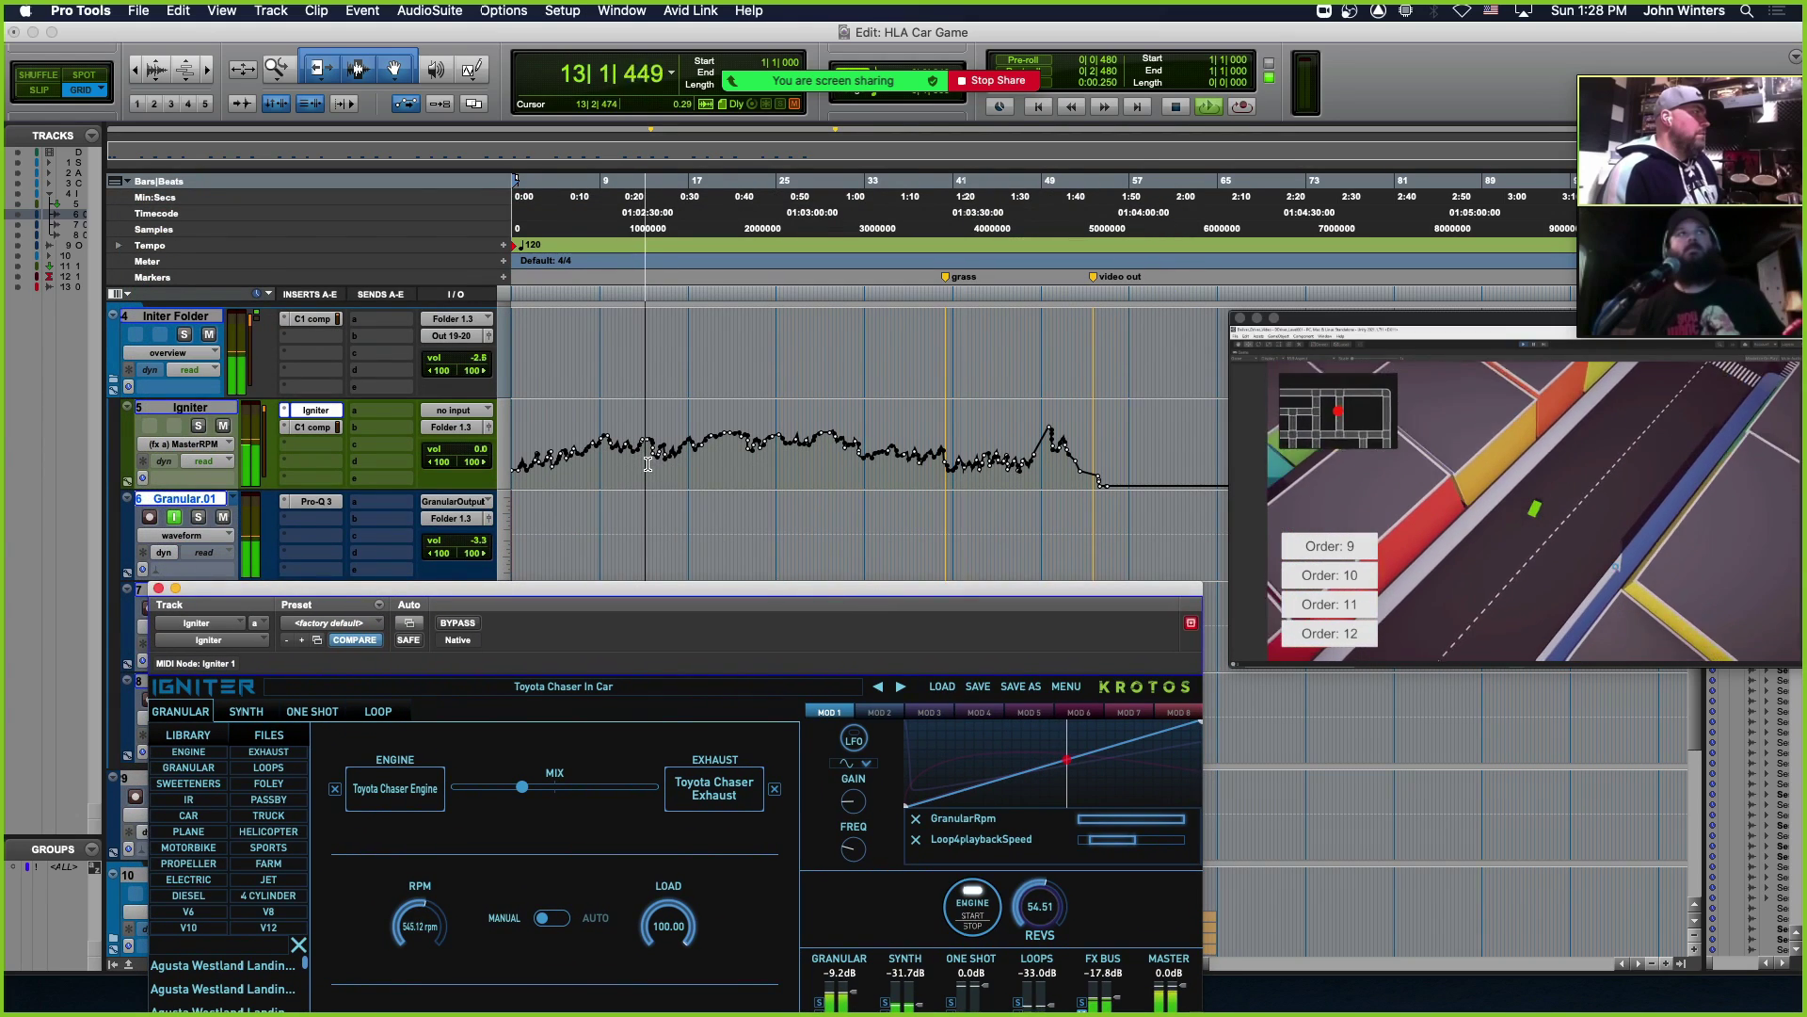
left_click(649, 464)
key("t")
key("t")
key("t")
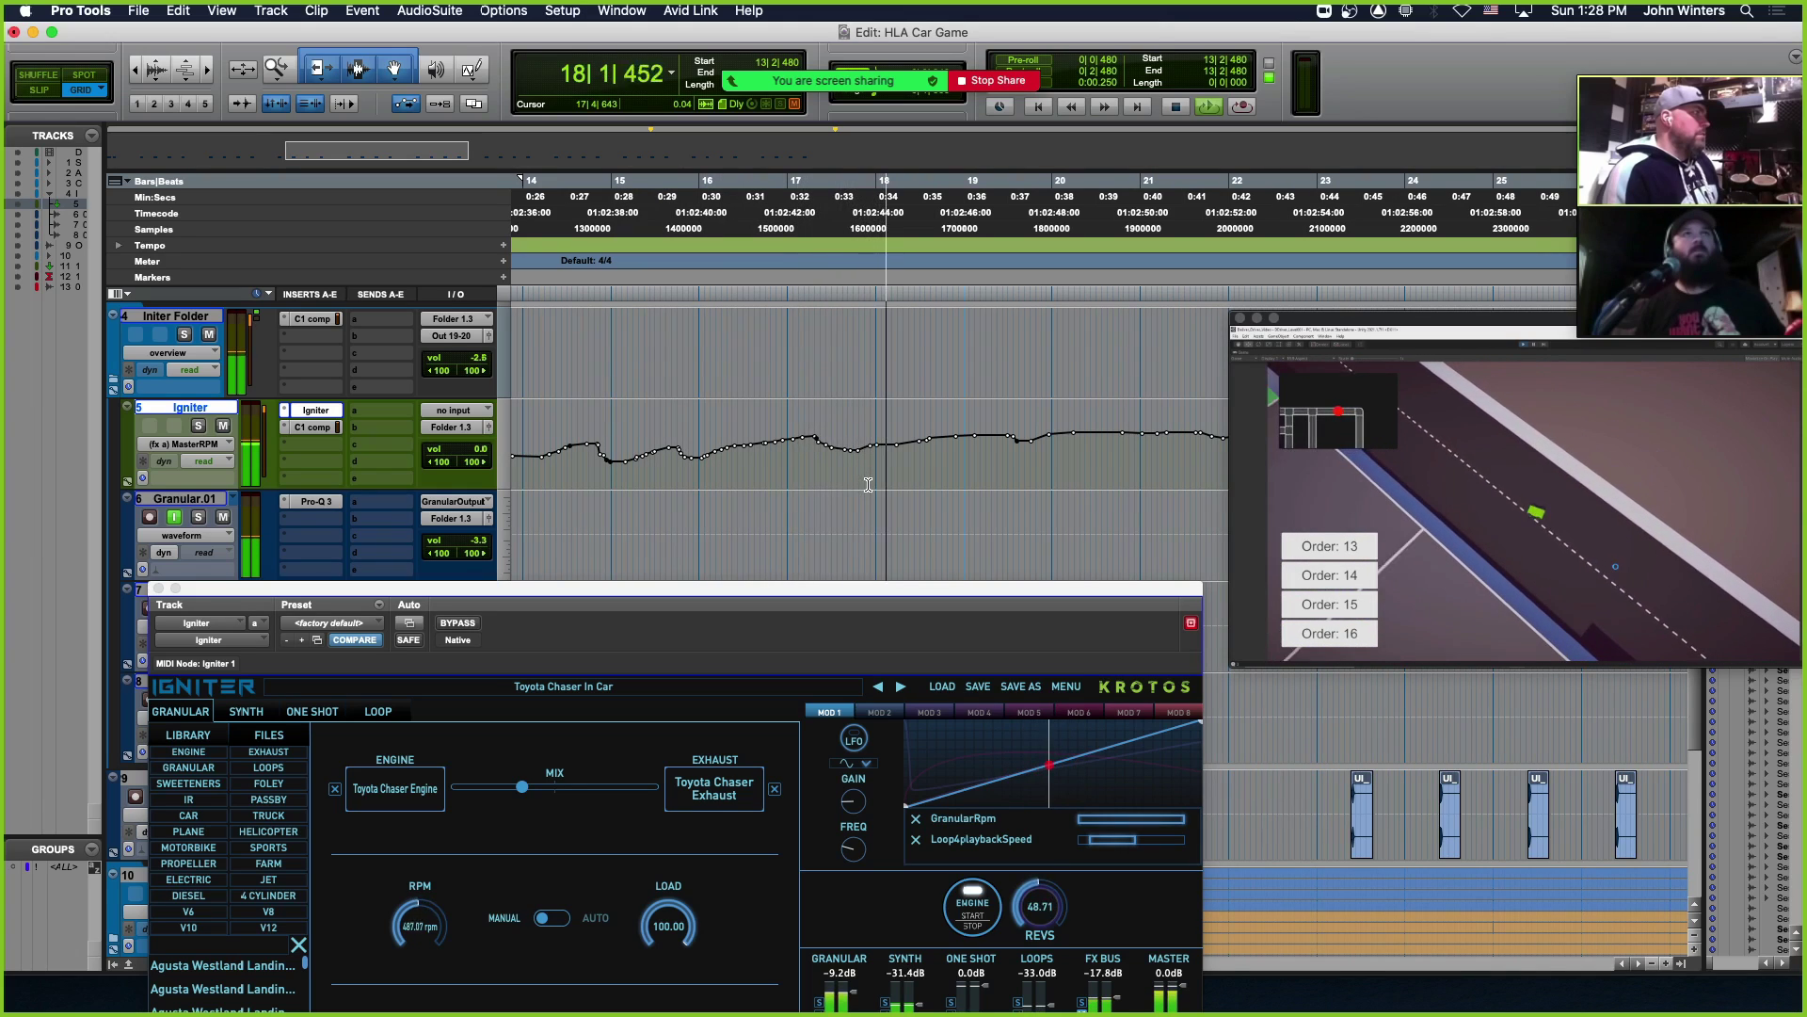
key("super+bracketleft")
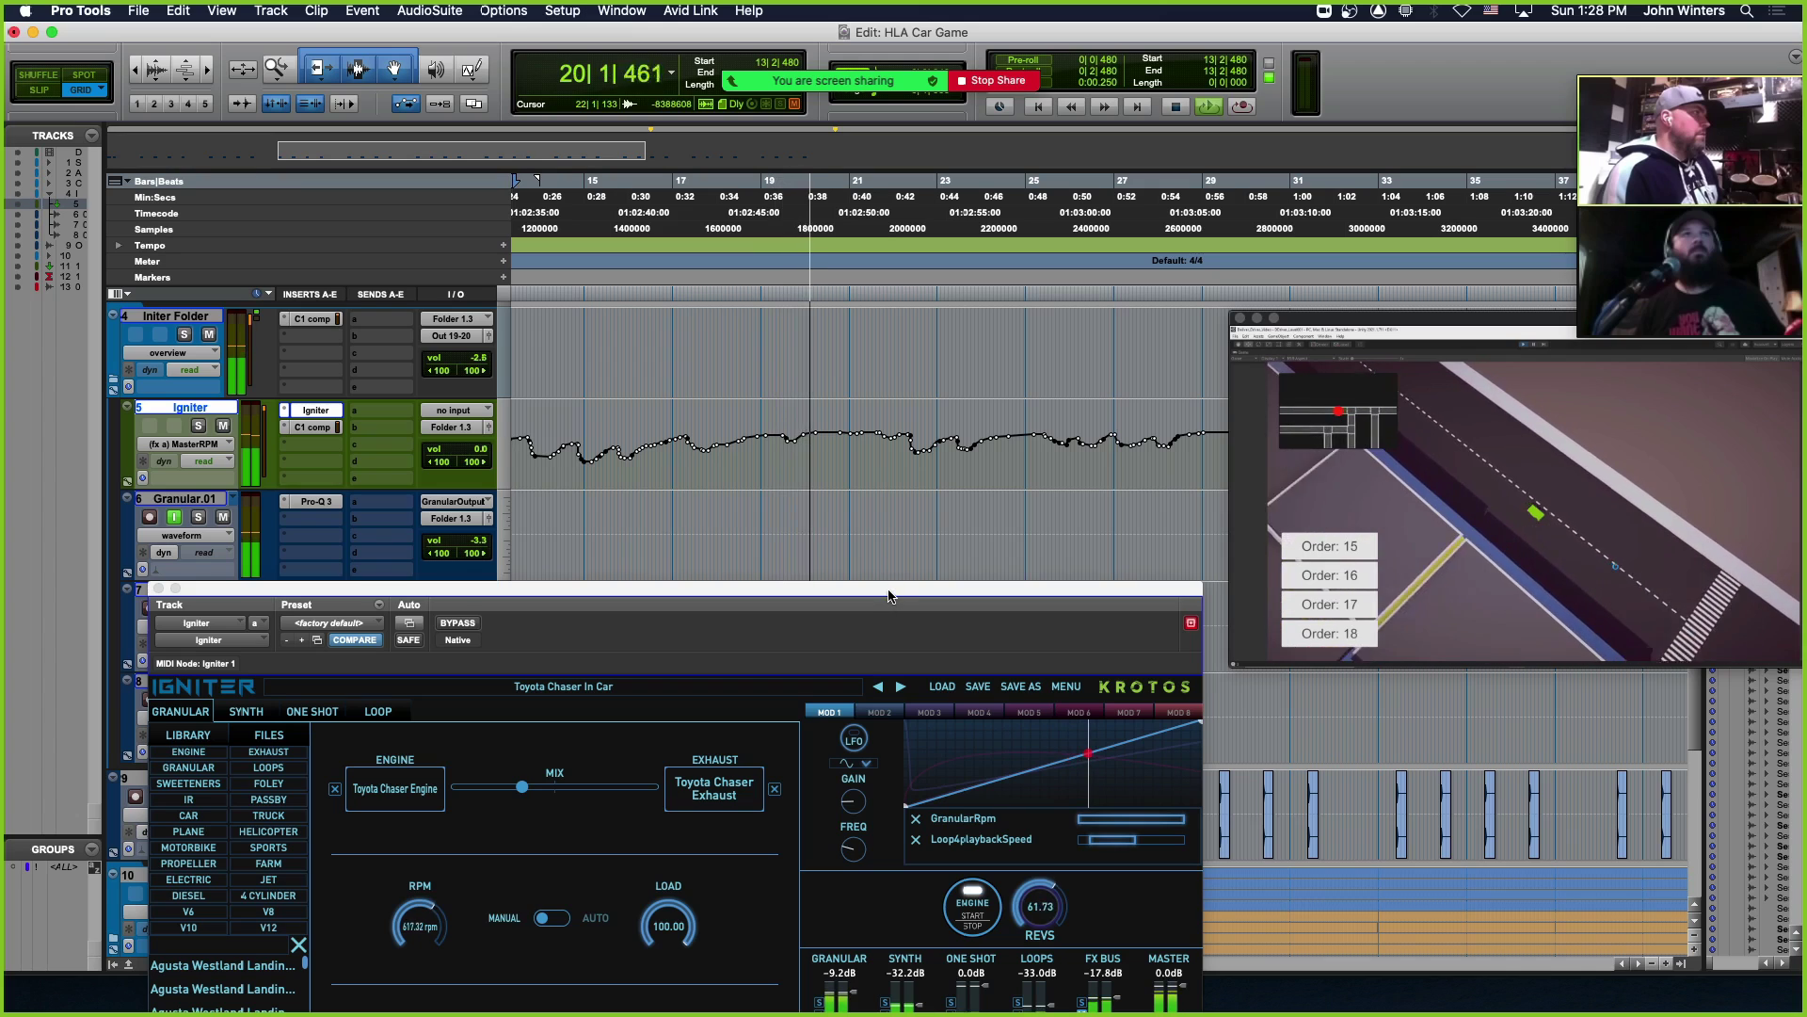
left_click_drag(892, 591, 884, 583)
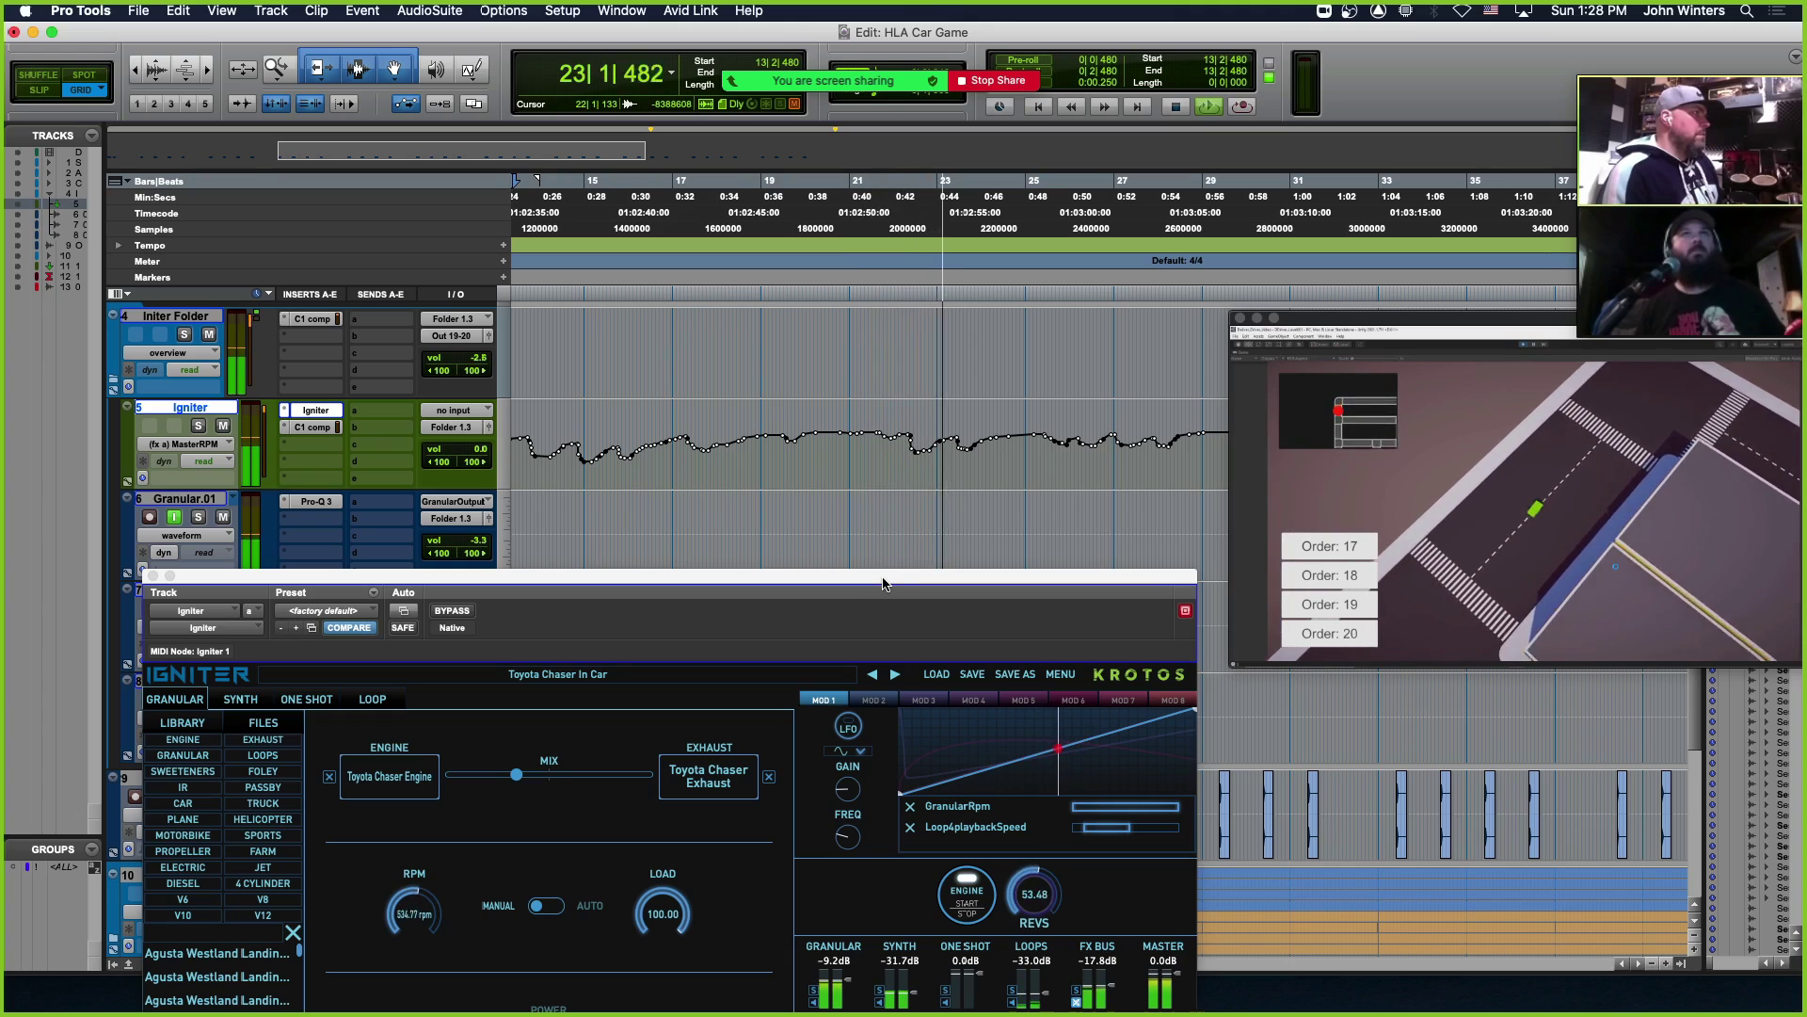
key("space")
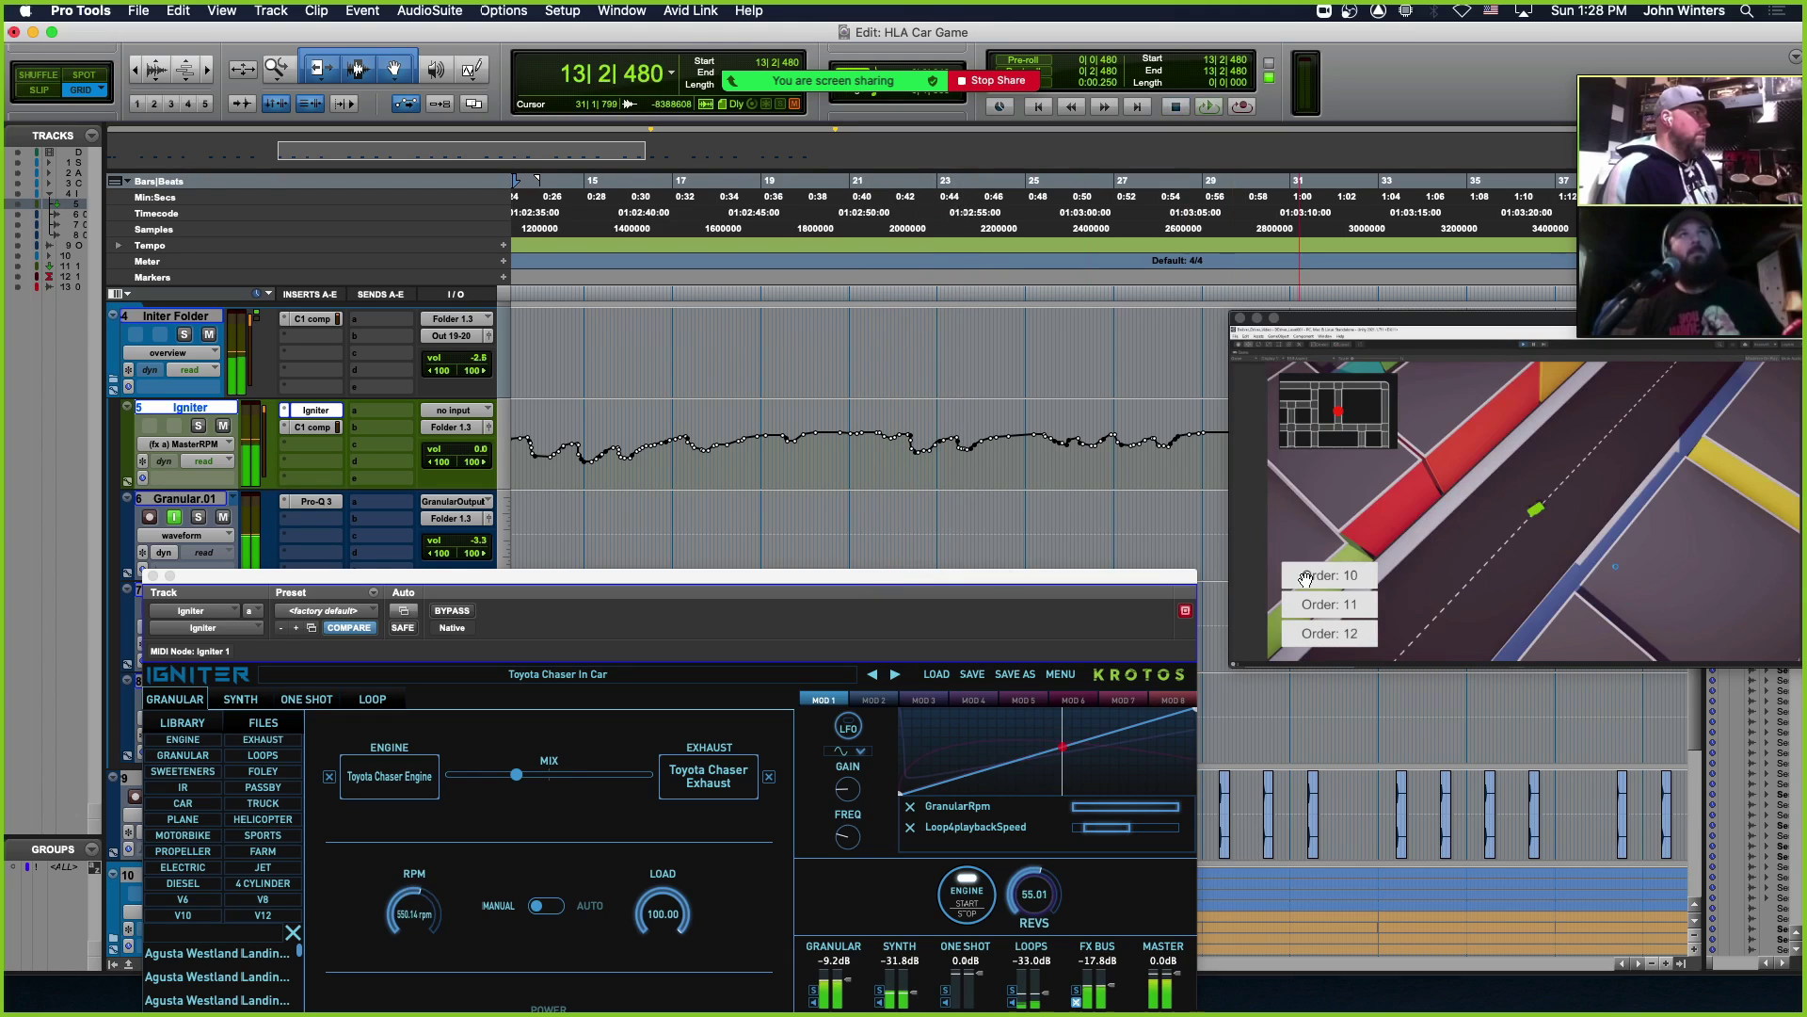
Show the whole MasterRPM automation curve in the timeline and lower Igniter's revs to 39.11
left_click(997, 601)
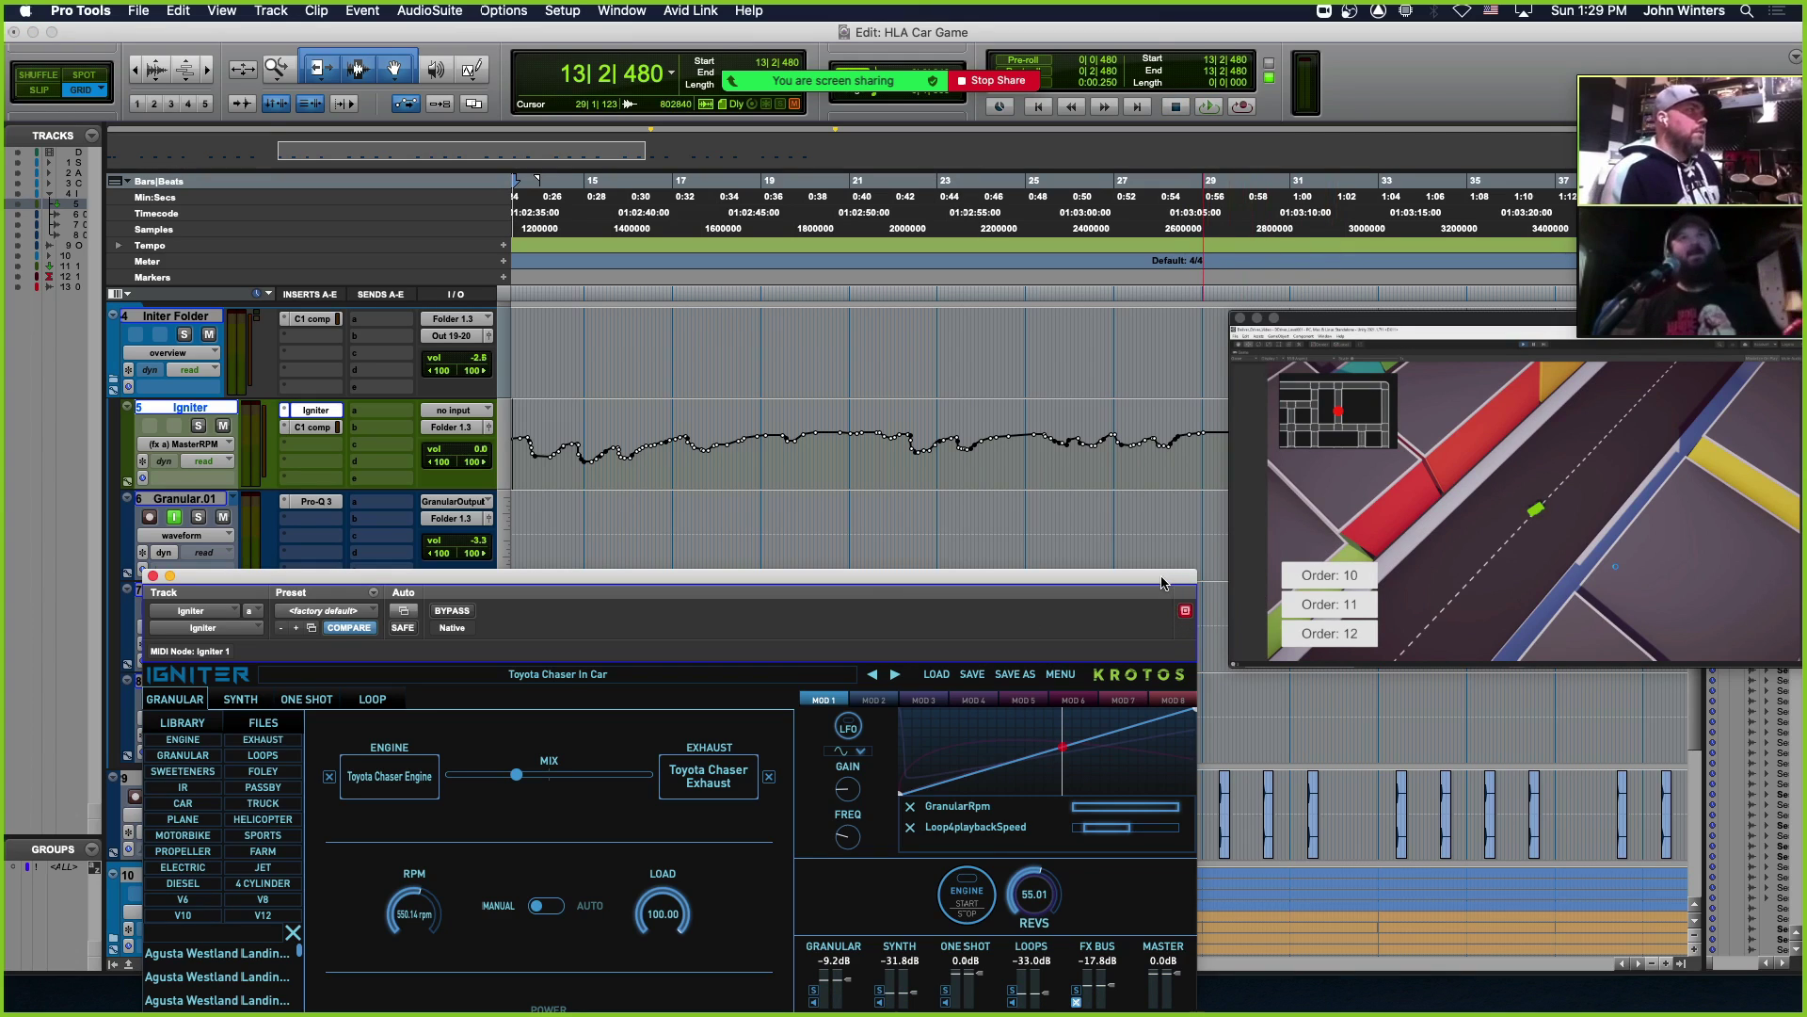
left_click_drag(1166, 575, 1138, 570)
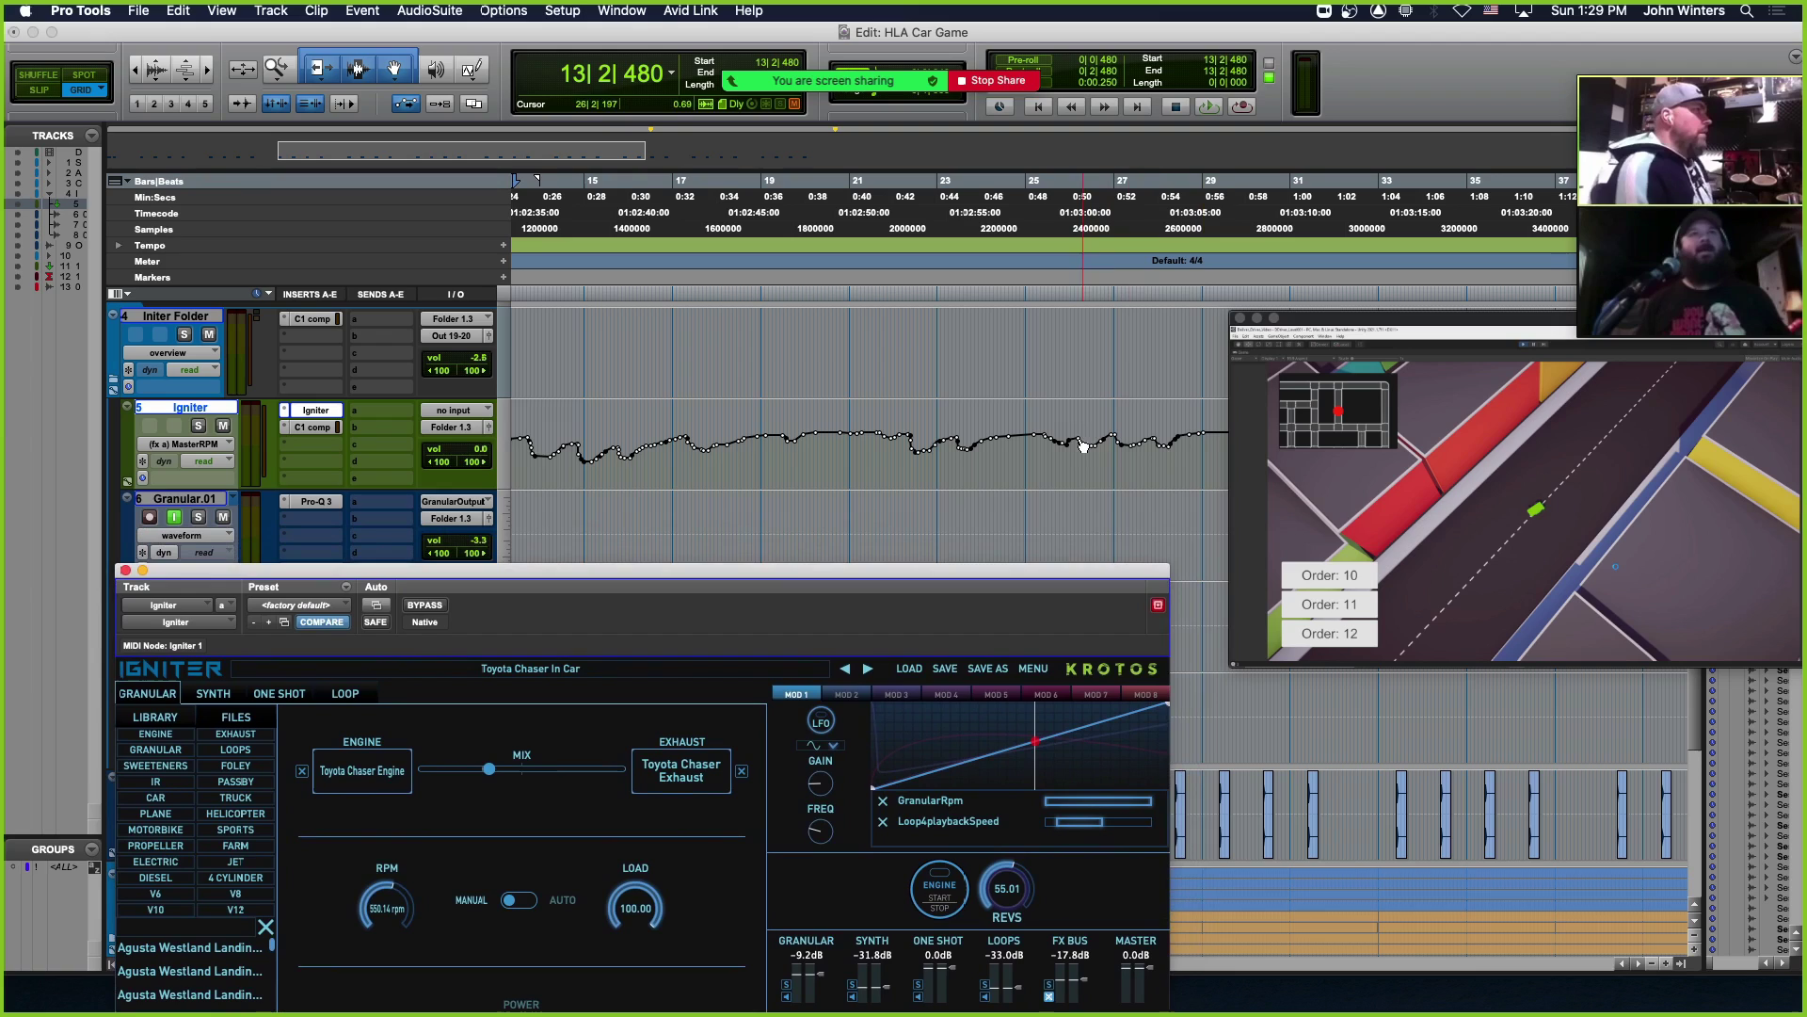
key("alt+a")
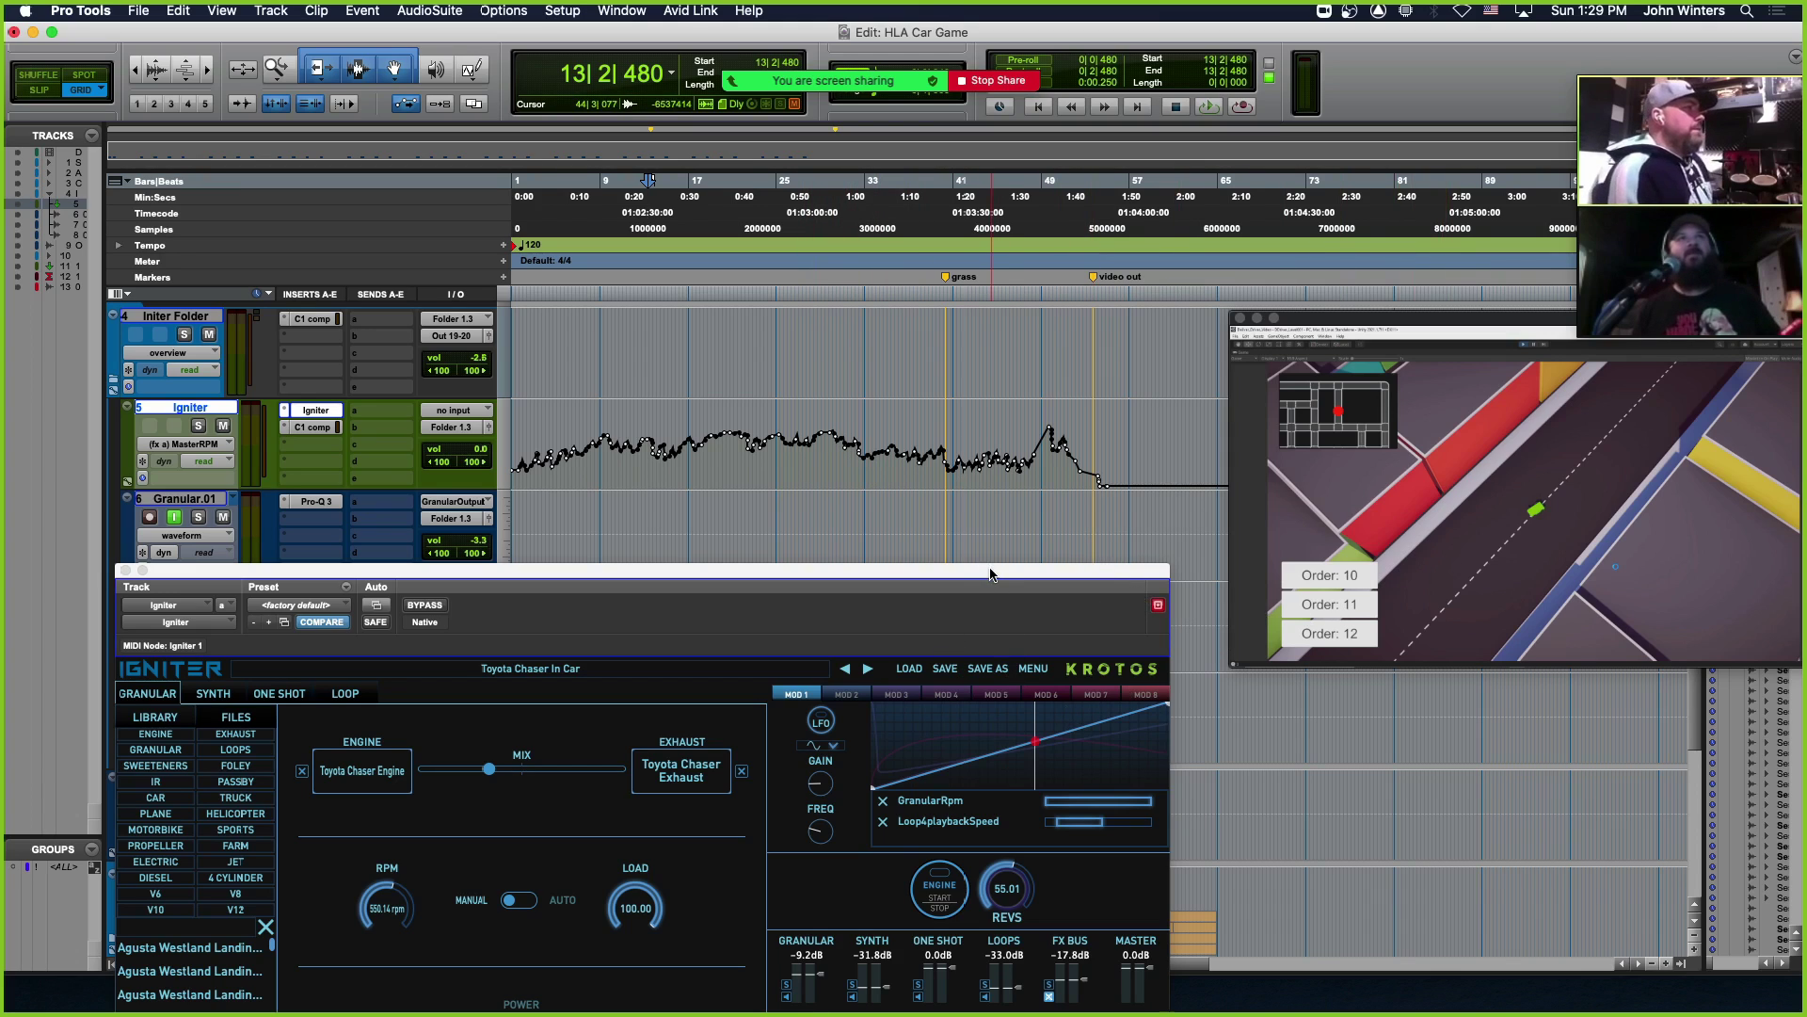
left_click_drag(990, 573, 957, 264)
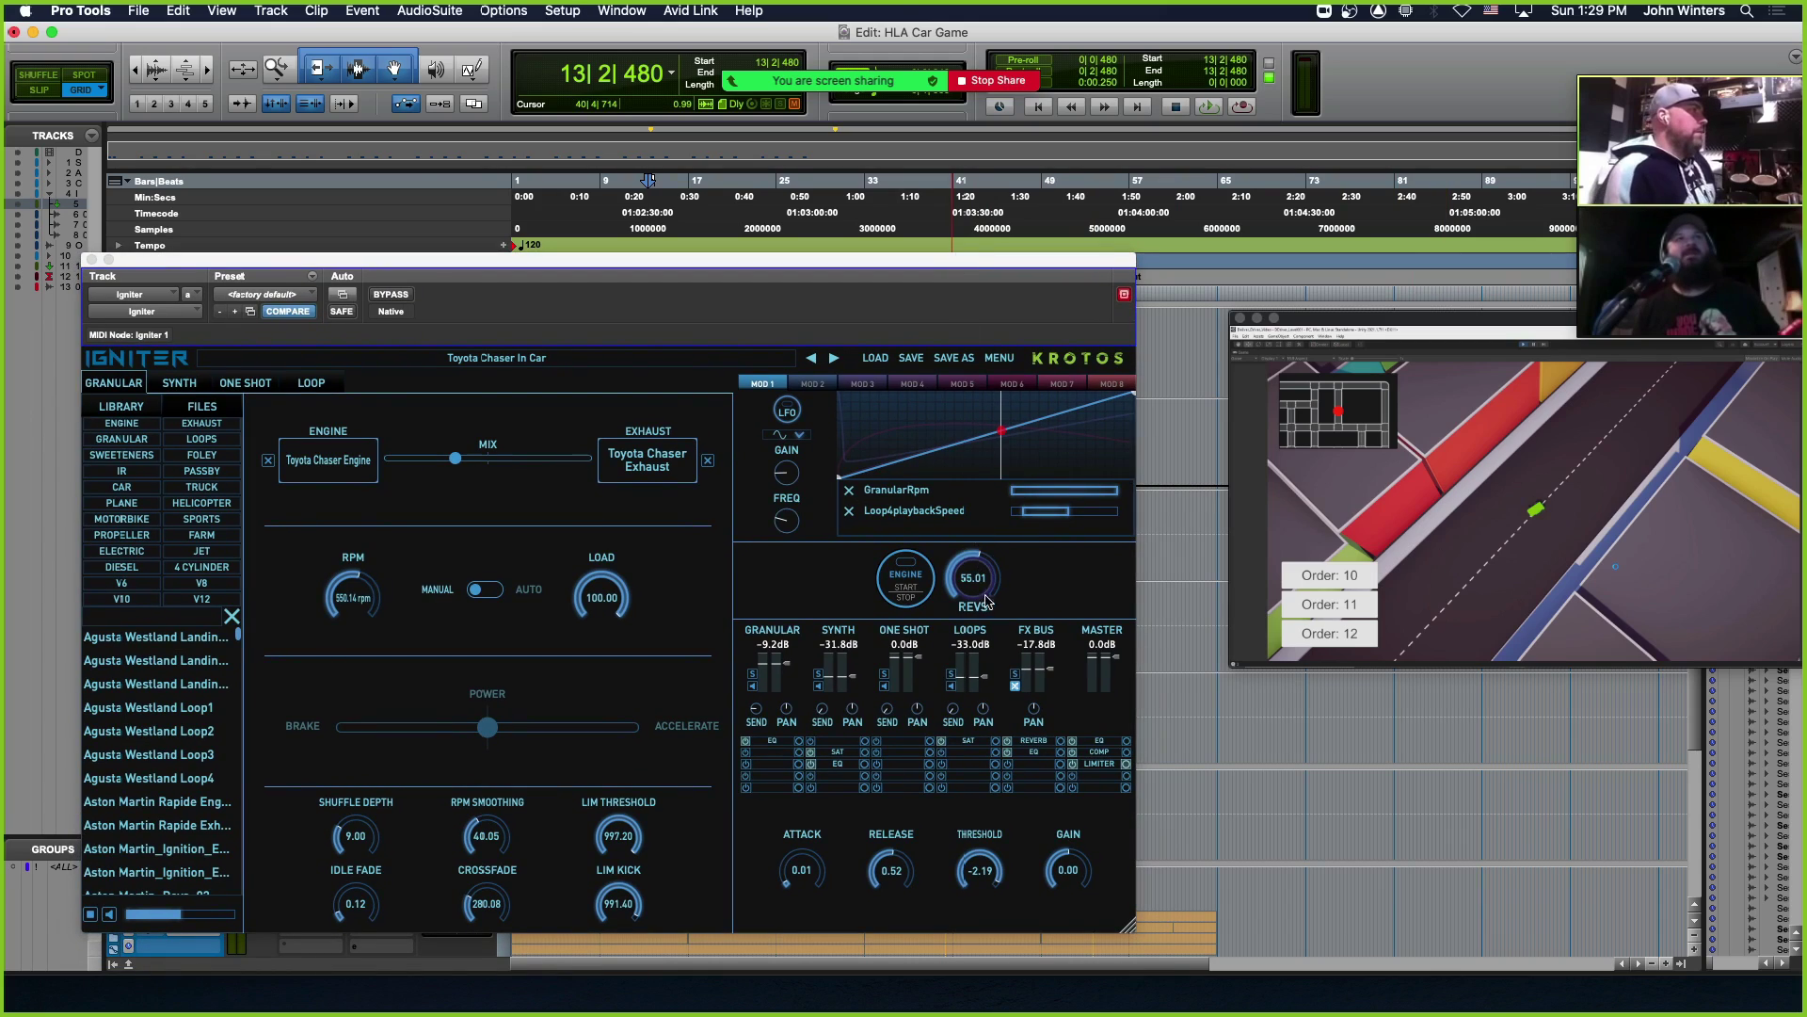
mouse_move(969, 576)
left_mouse_down()
mouse_move(971, 610)
mouse_move(968, 594)
left_mouse_up()
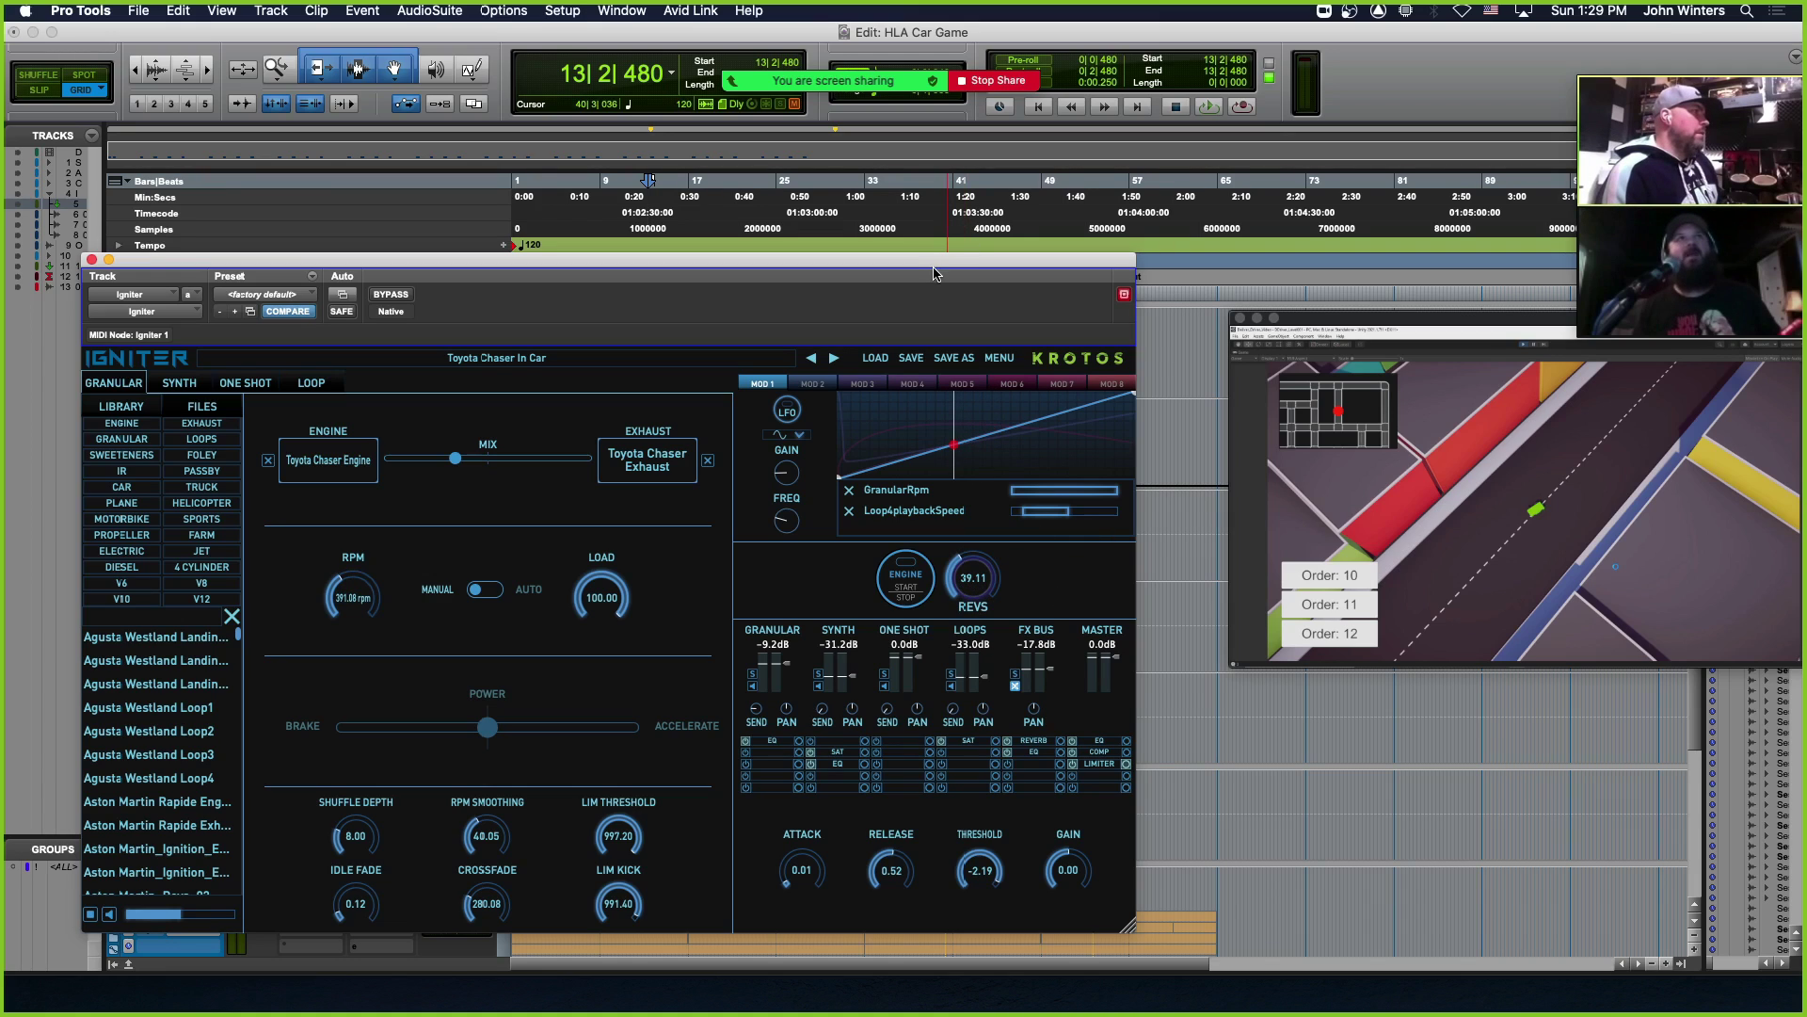
Try to trim the Igniter track's MasterRPM automation between 14|1|480 and 15|3|720, and undo the change
left_click_drag(935, 273, 1027, 543)
left_click(687, 470)
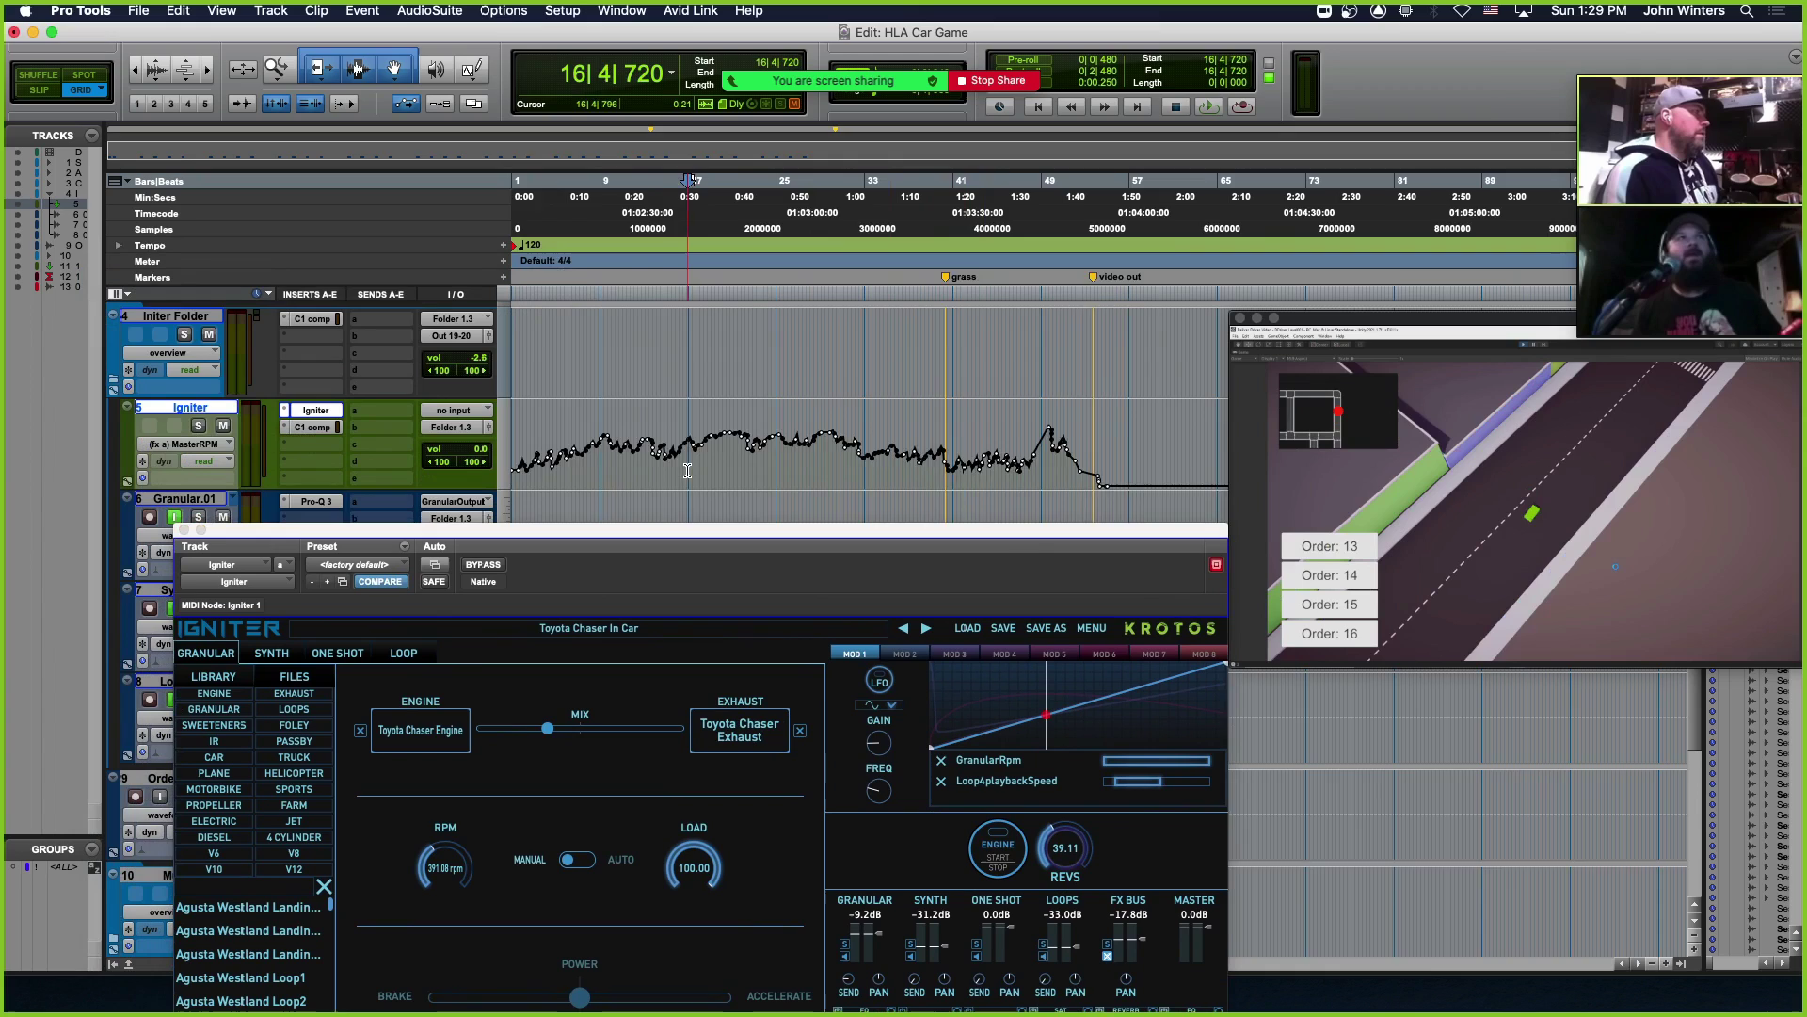
key("super+bracketright")
key("super+bracketright")
key("super+bracketright")
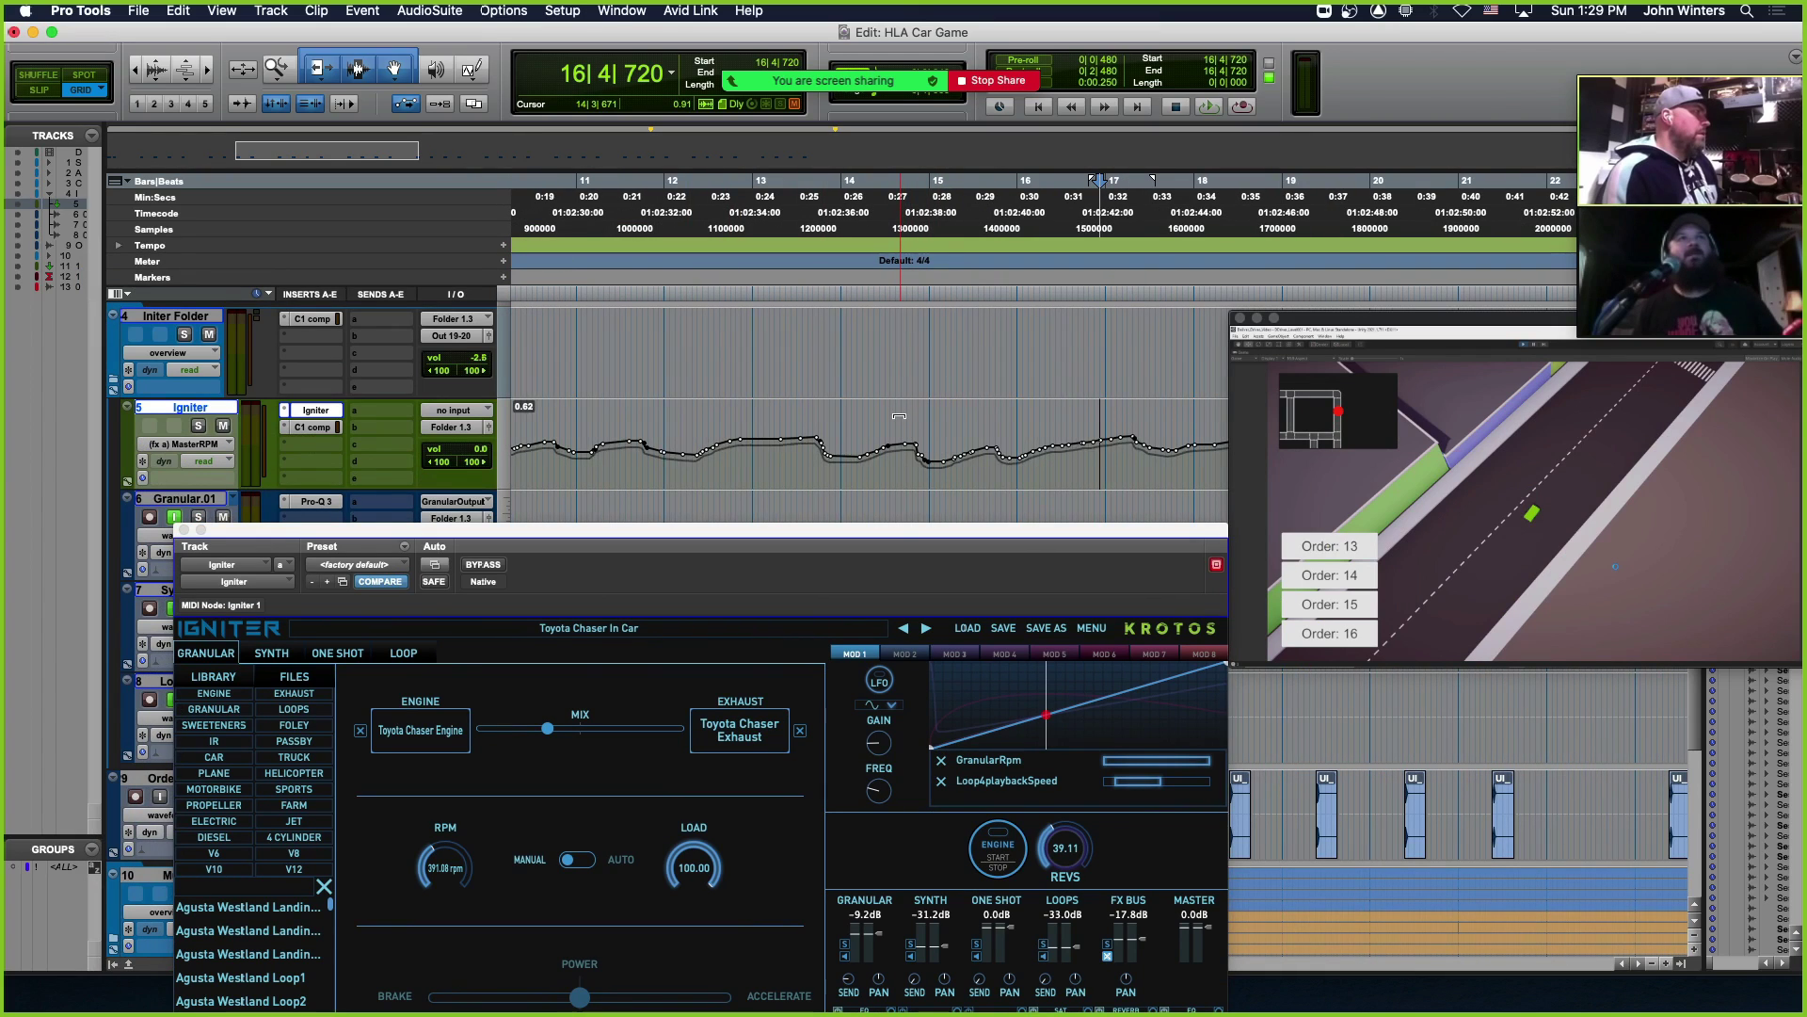
left_click_drag(863, 445, 959, 444)
key("space")
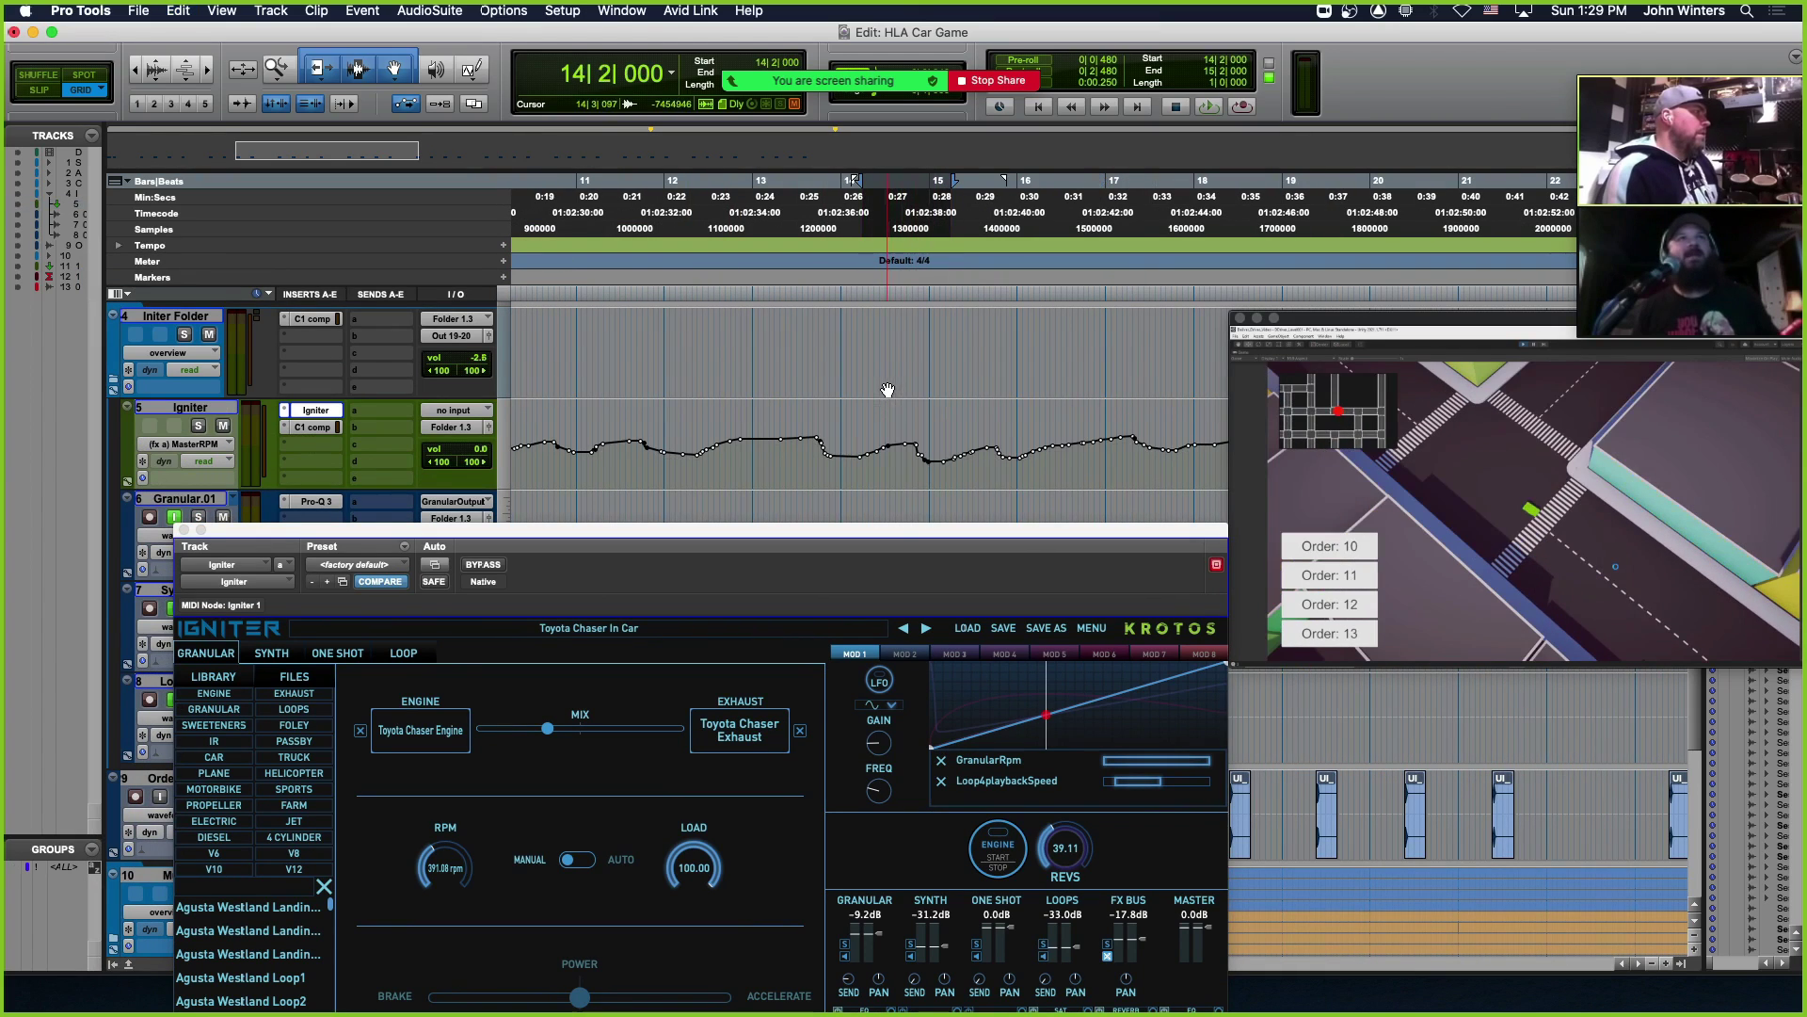
left_click_drag(852, 433, 988, 446)
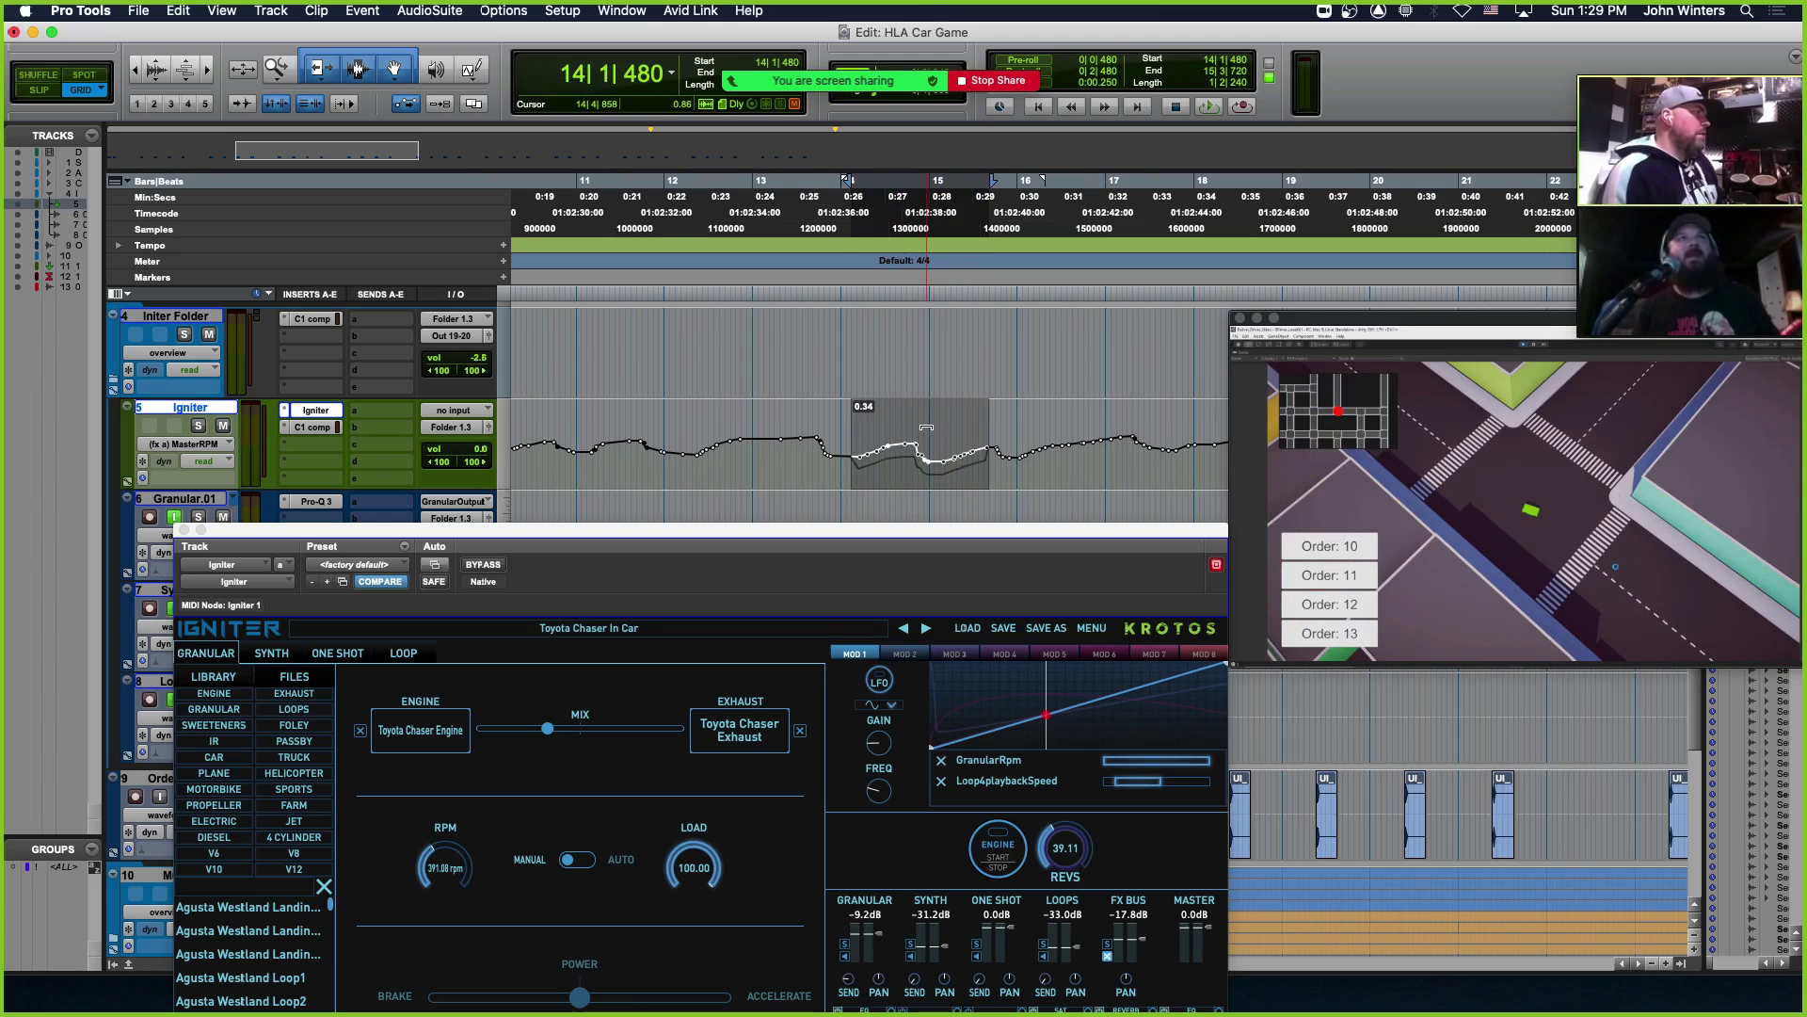
key("super+z")
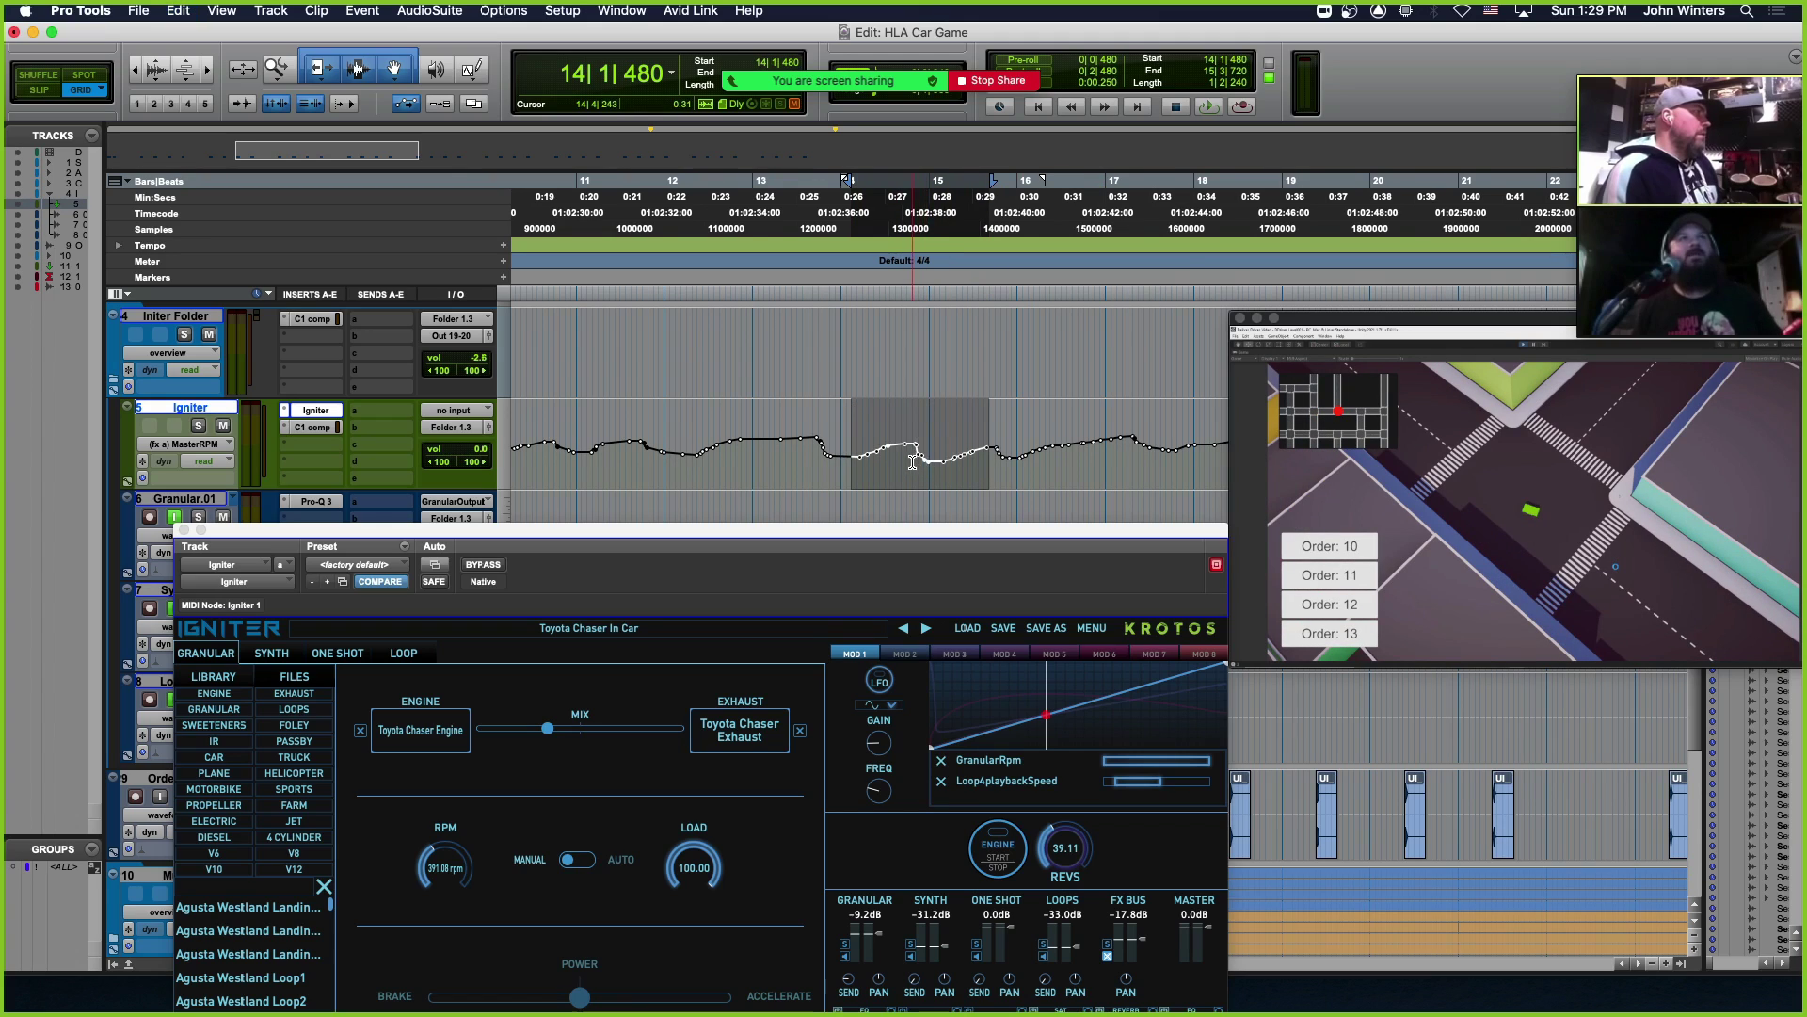
Examine the MasterRPM automation points around 14|3|720 up close and across the wider timeline
key("super+bracketright")
key("super+bracketright")
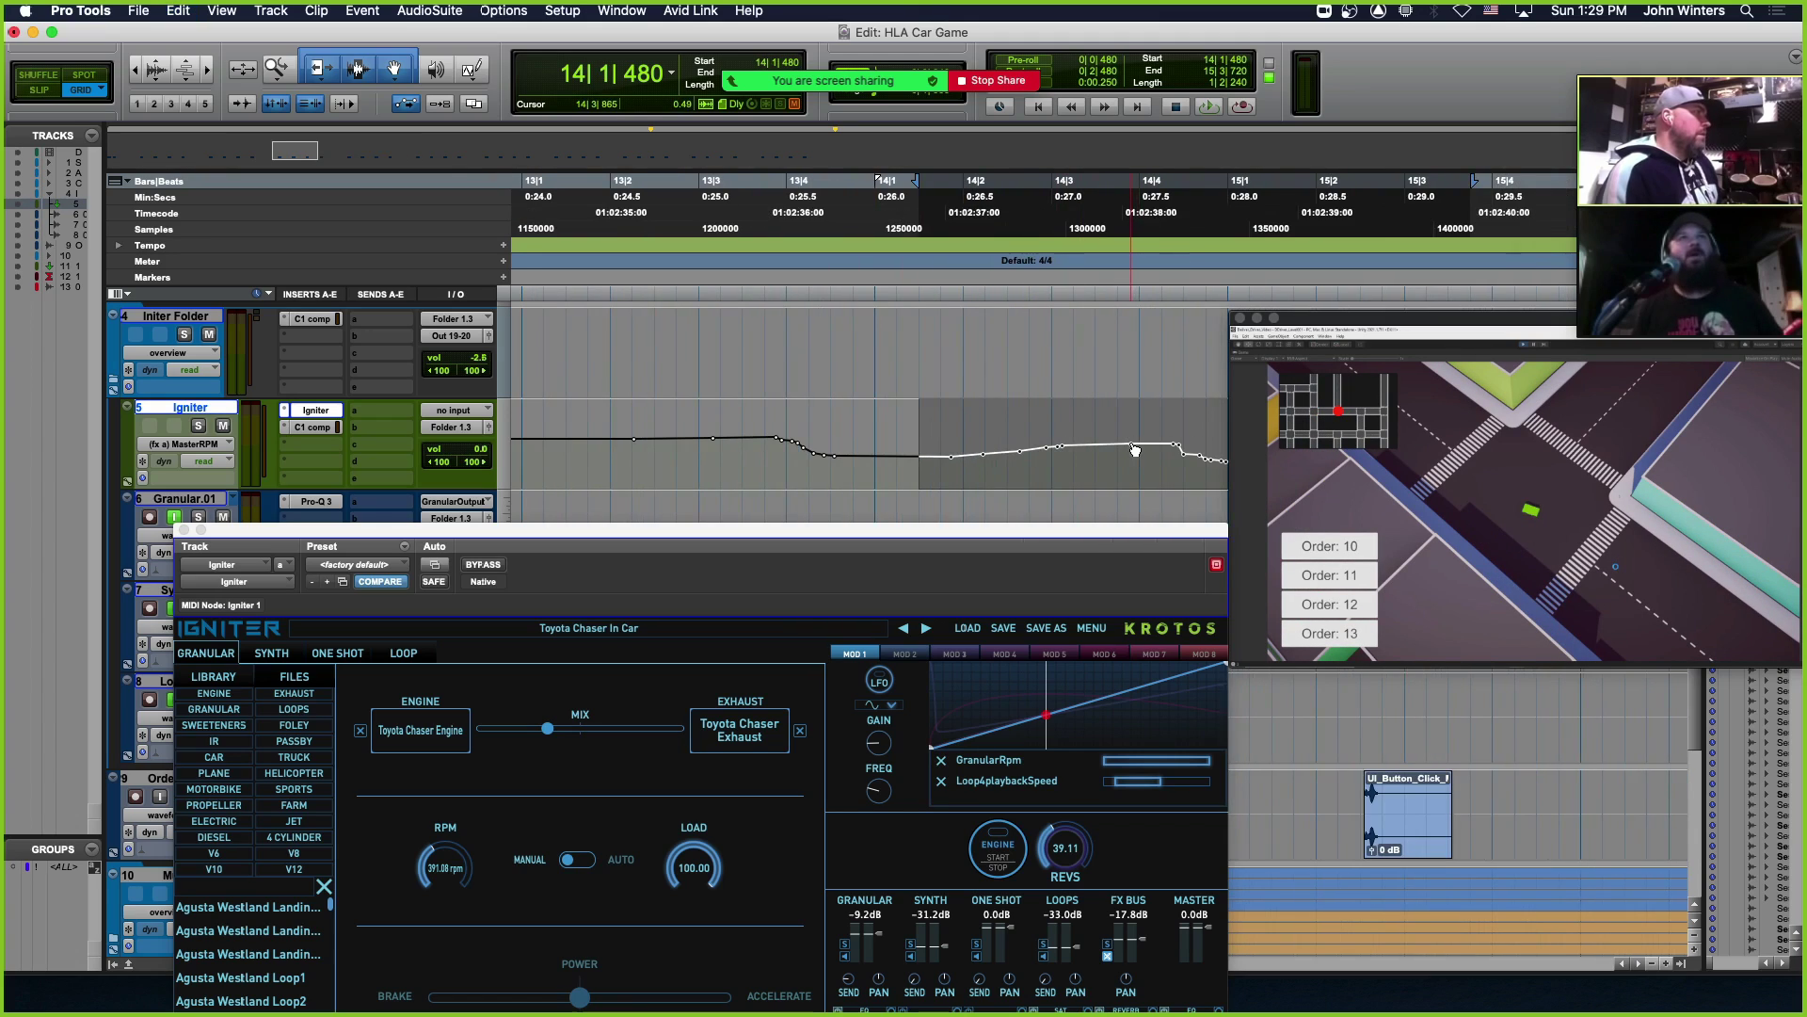
left_click(1117, 471)
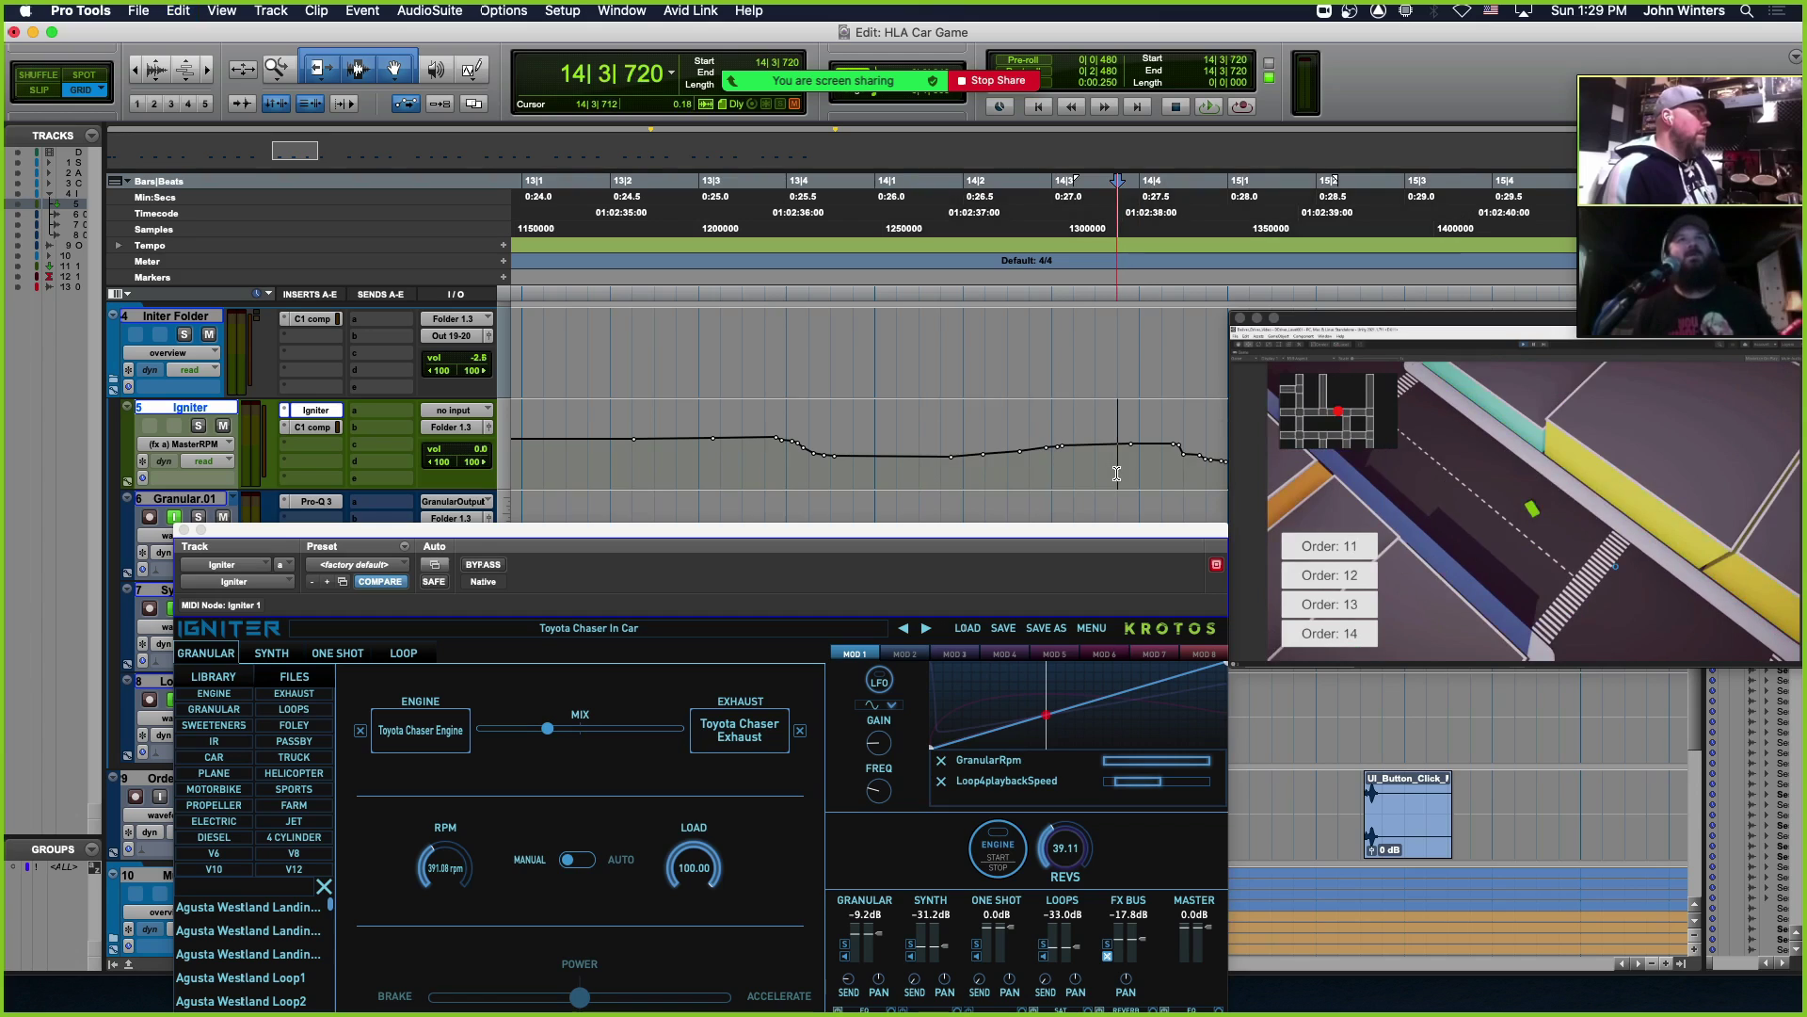
key("super+bracketleft")
key("super+bracketleft")
key("super+bracketleft")
key("super+bracketleft")
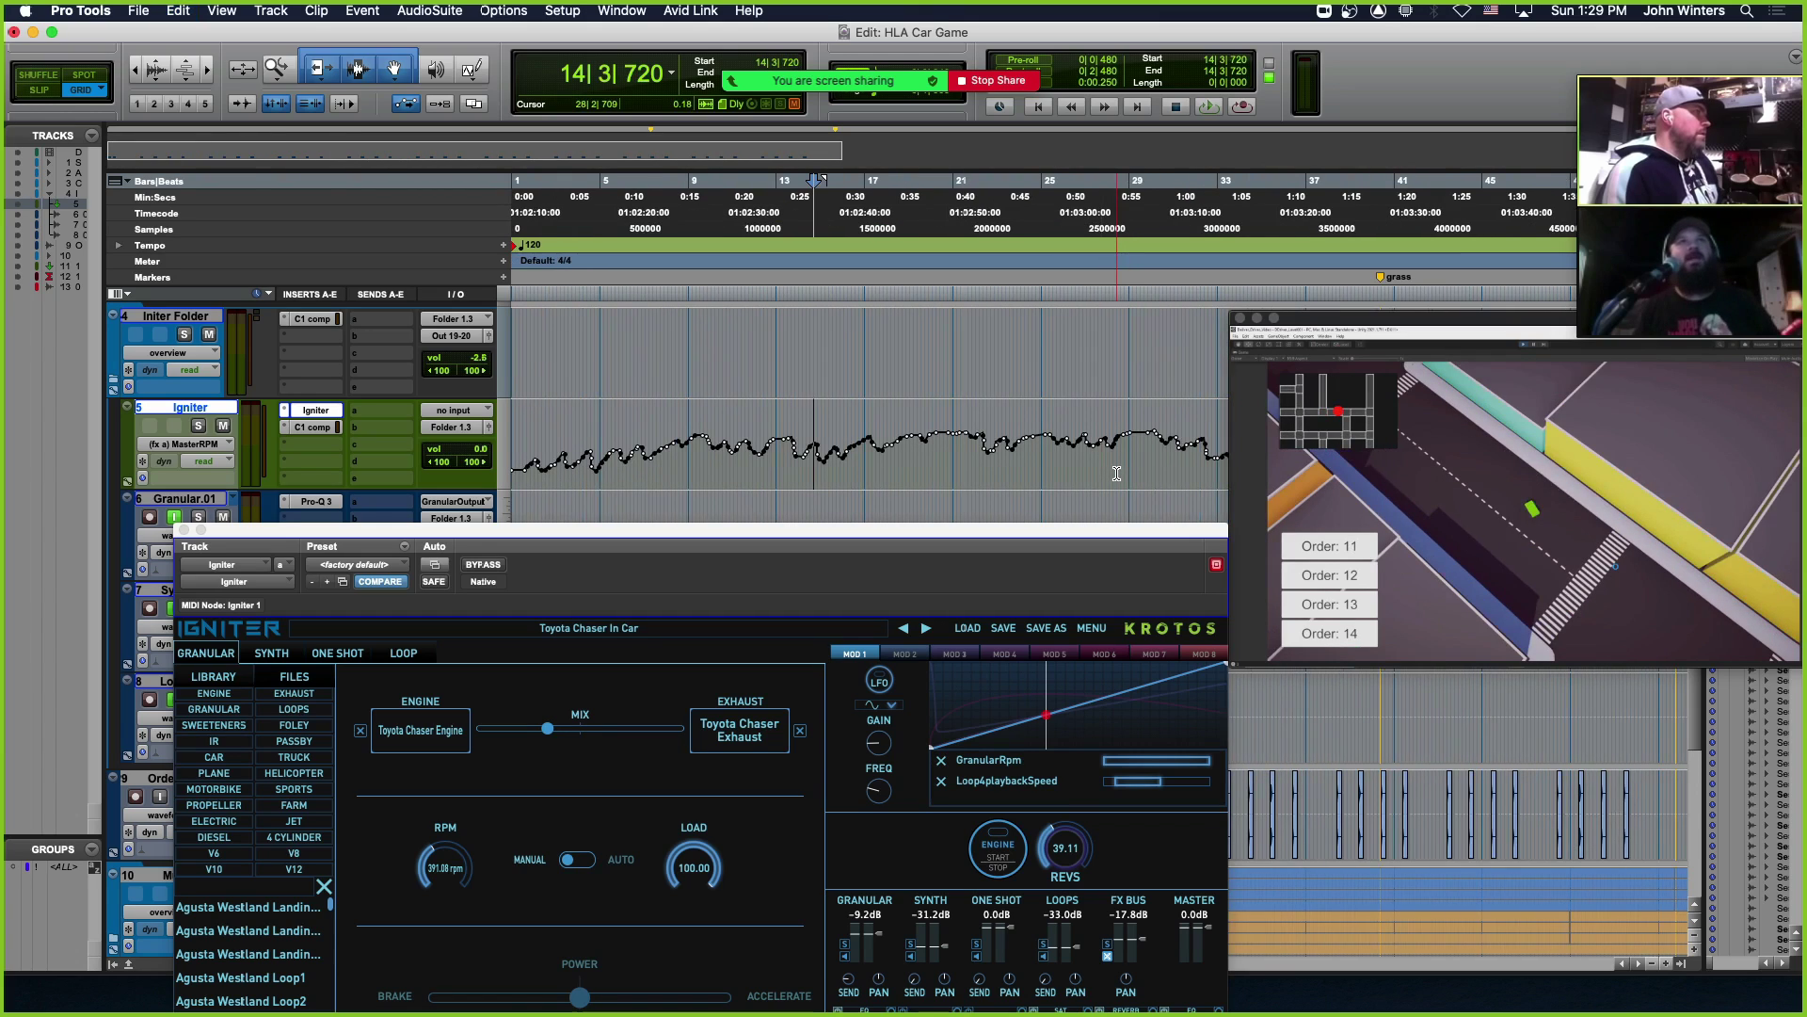
scroll(1118, 473, "right", 2)
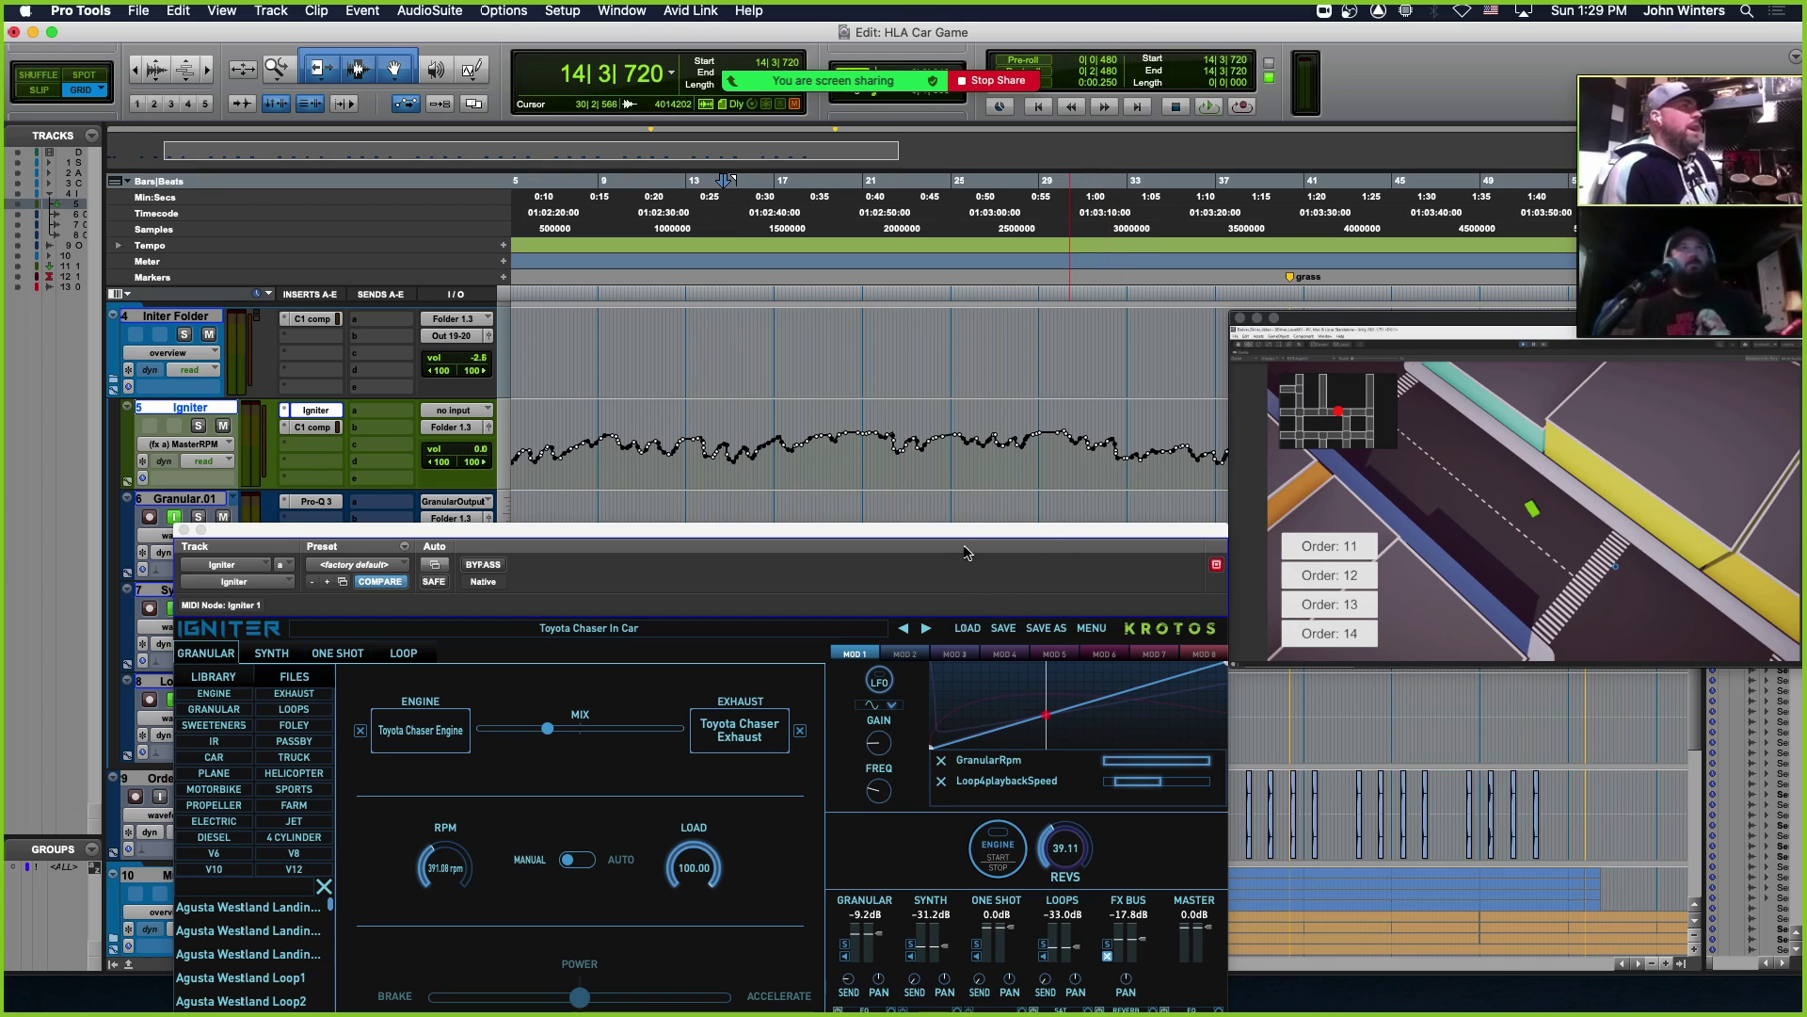
Reposition the Igniter window so its Granular controls, revs and mixer are in view
left_click_drag(964, 534, 865, 283)
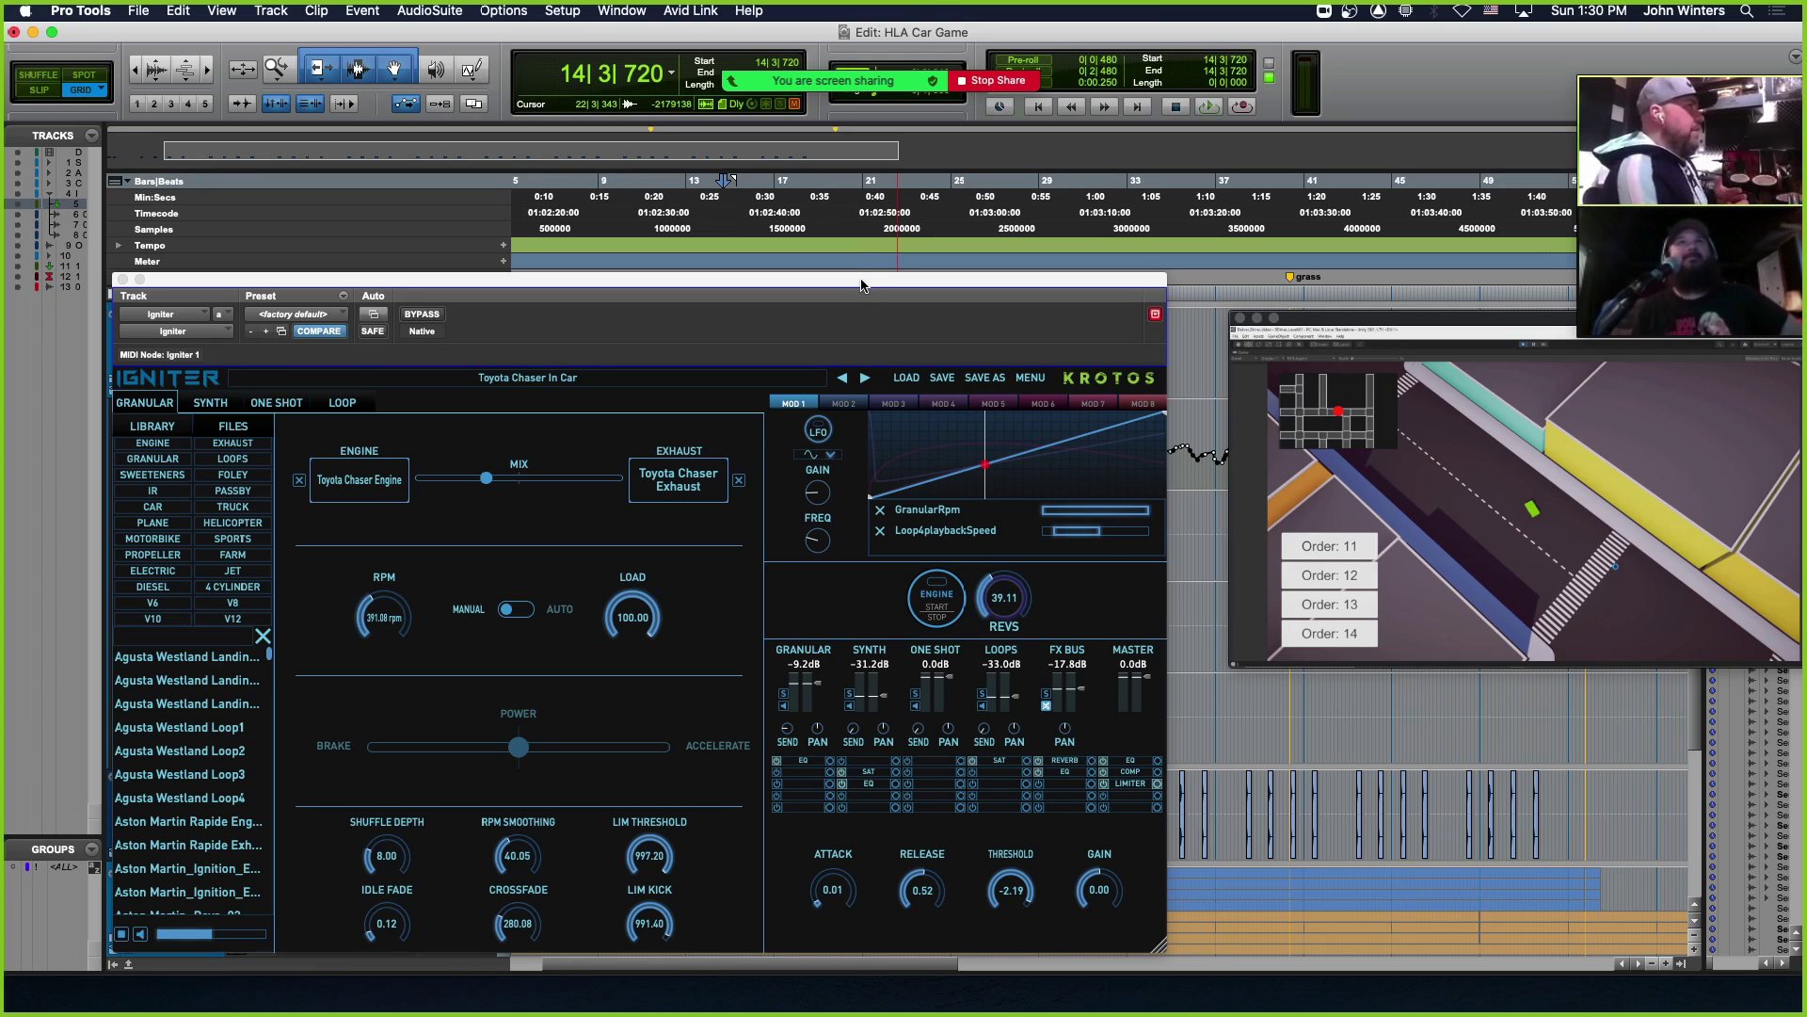
left_click_drag(860, 285, 863, 333)
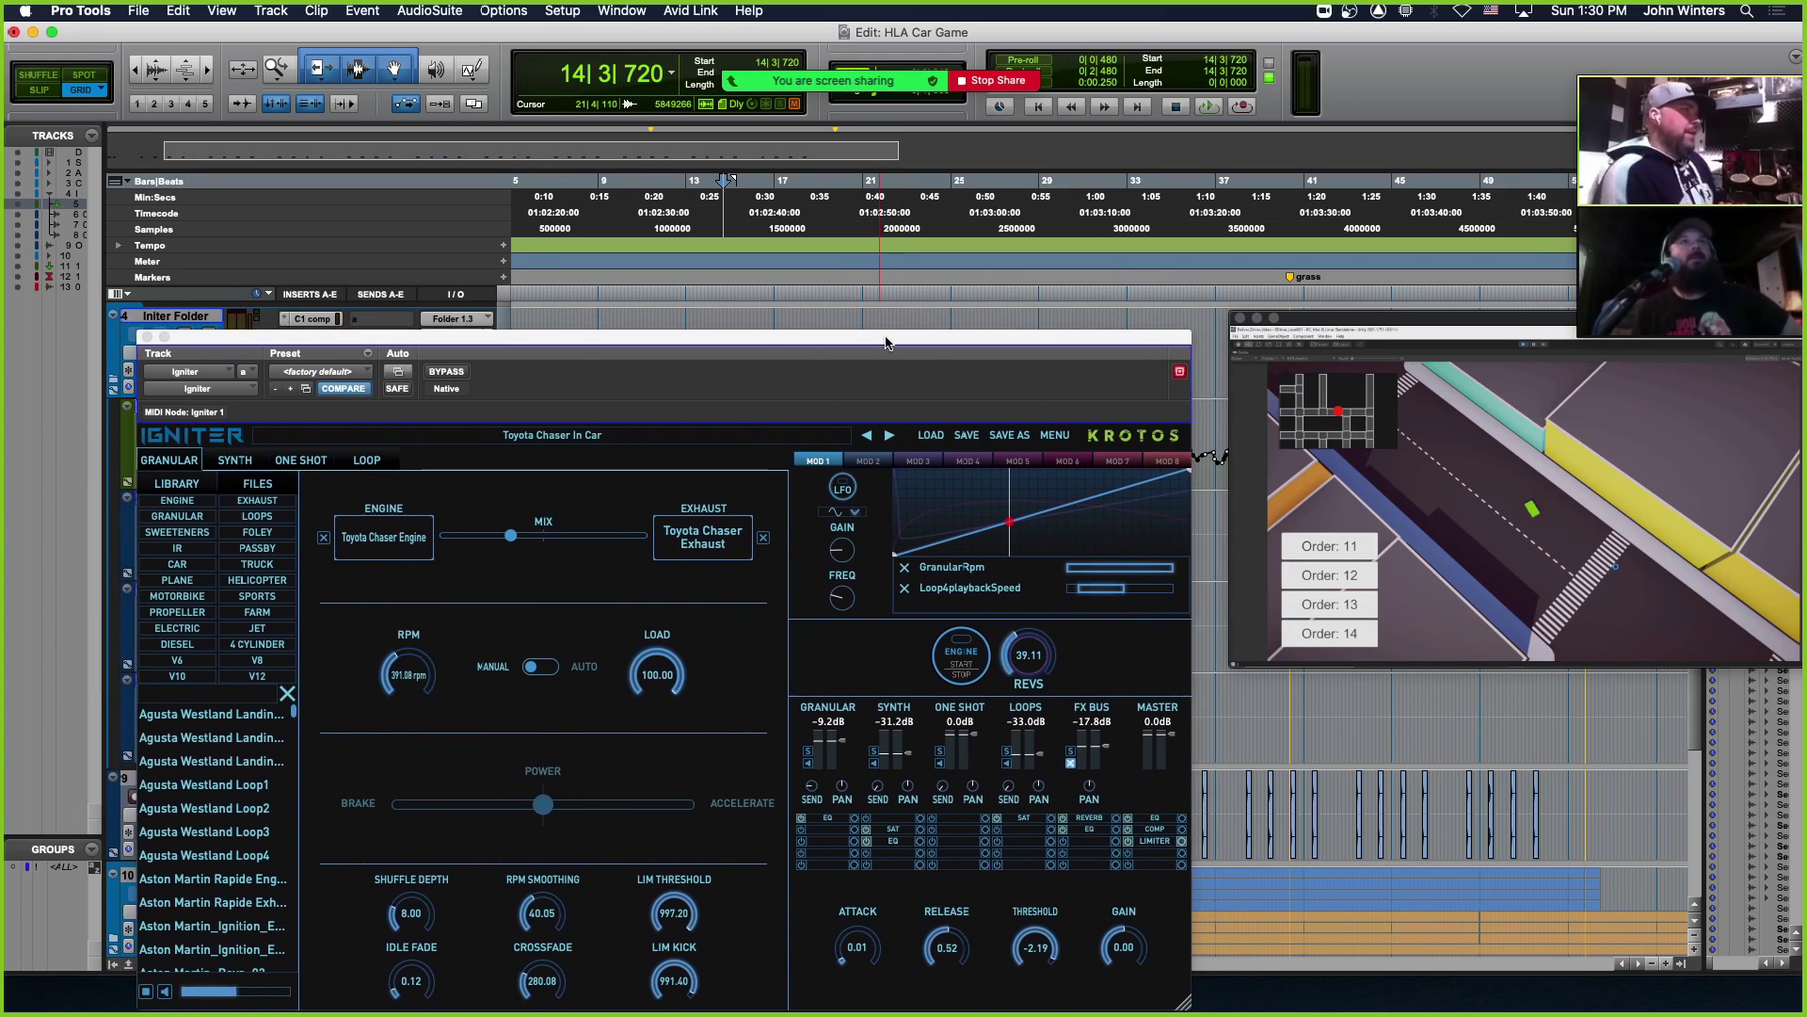